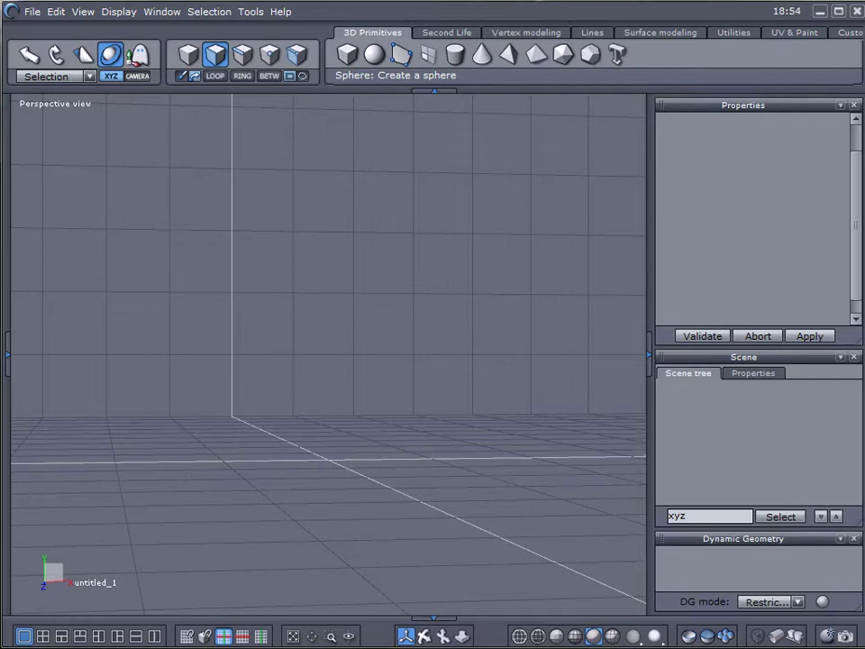
# Draw the lower half-profile of a bottle as a polyline: flat base, angled bottom corner, vertical side wall and sloped shoulder.
pyautogui.click(599, 33)
pyautogui.moveTo(594, 385); pyautogui.dragTo(560, 404, button='middle')
pyautogui.moveTo(415, 283); pyautogui.dragTo(466, 241, button='middle')
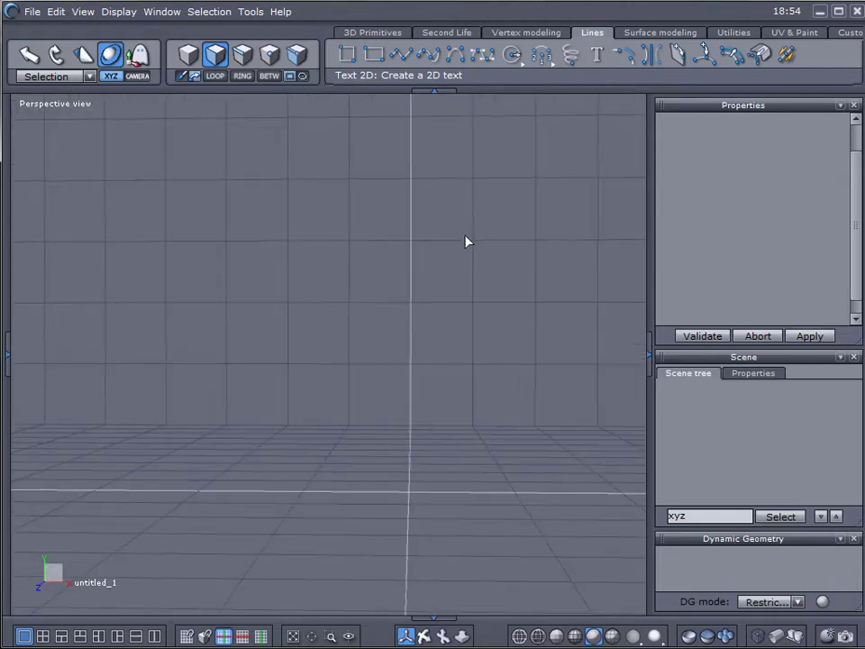
pyautogui.click(399, 56)
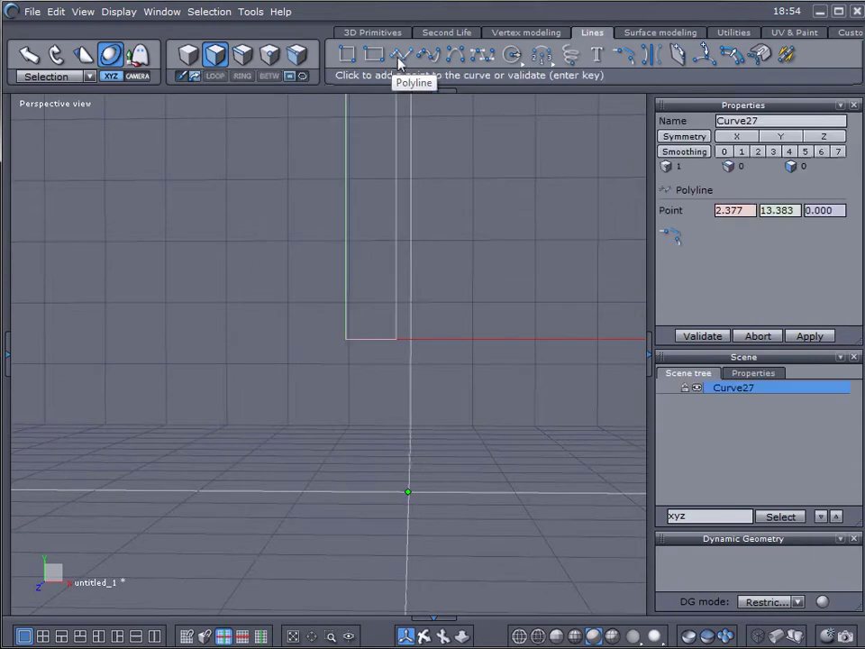
pyautogui.click(510, 480)
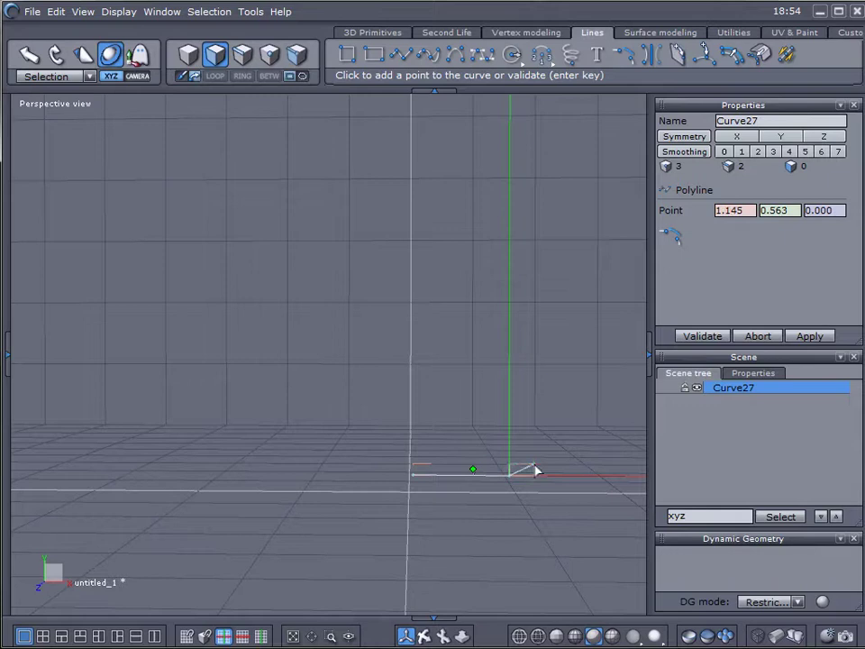
pyautogui.click(533, 465)
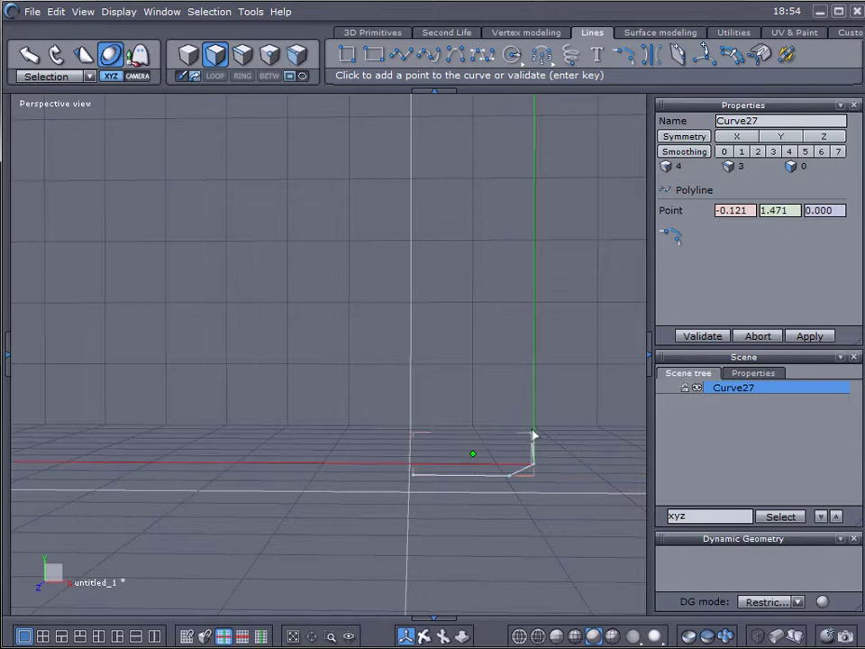
pyautogui.click(535, 290)
pyautogui.click(517, 262)
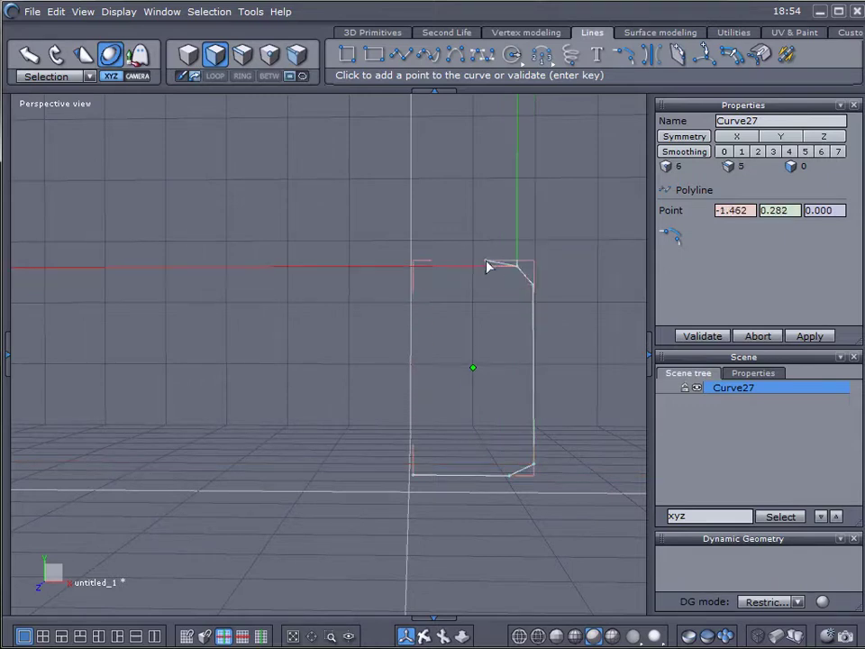
pyautogui.click(463, 259)
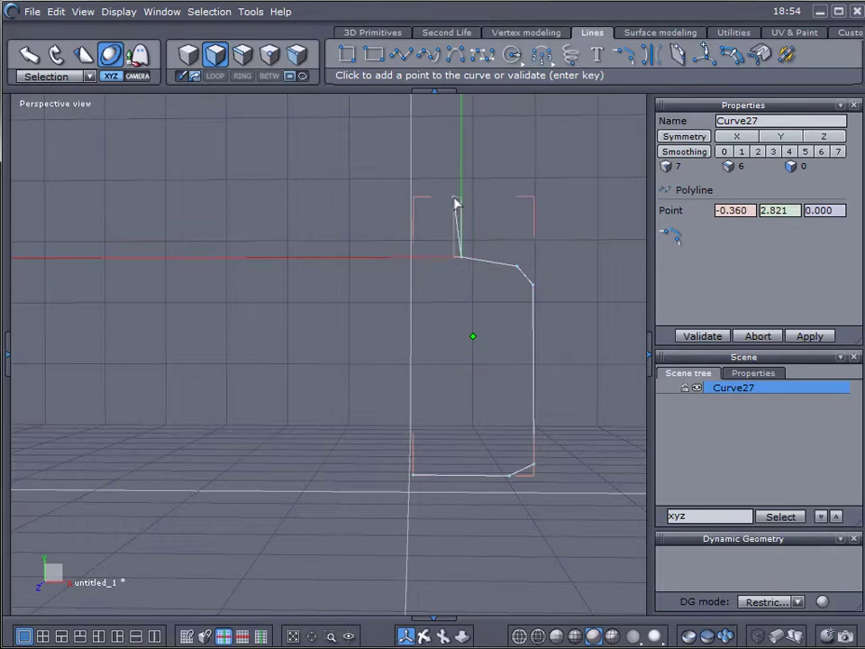
# Continue the polyline with a vertical neck, flared lip and short inner wall, finishing the profile at about 5.7 wide and 15.8 high.
pyautogui.click(462, 171)
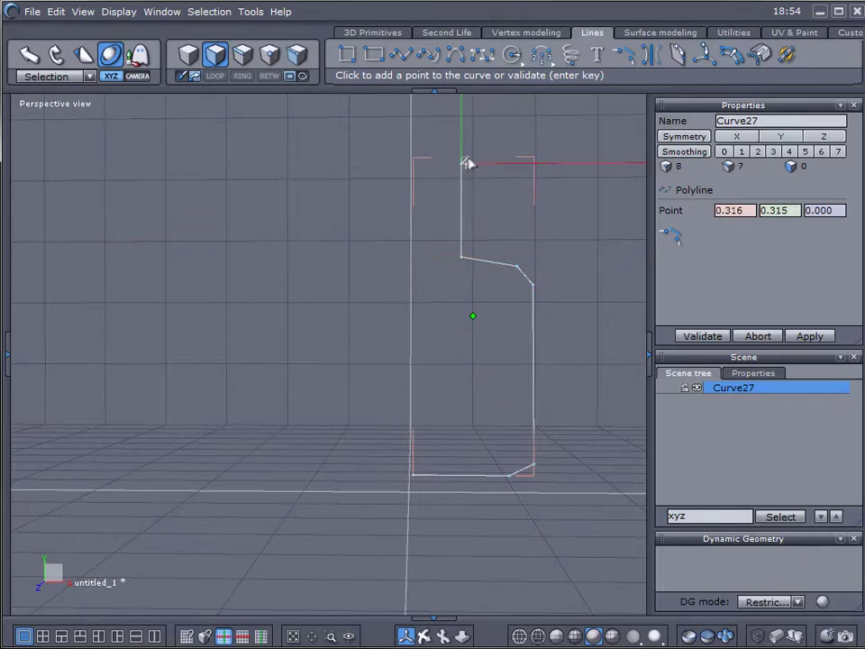
pyautogui.click(468, 154)
pyautogui.click(468, 141)
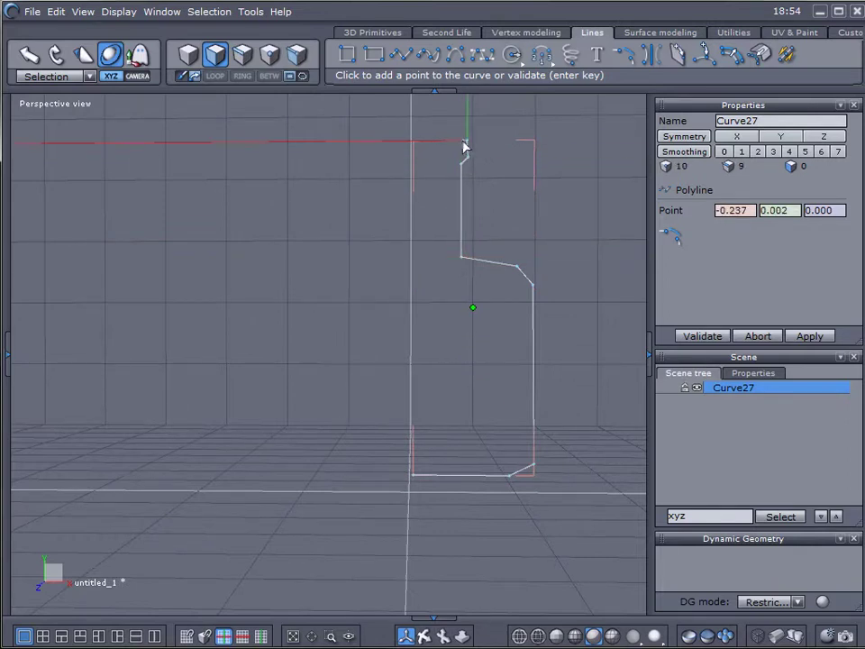
pyautogui.click(450, 142)
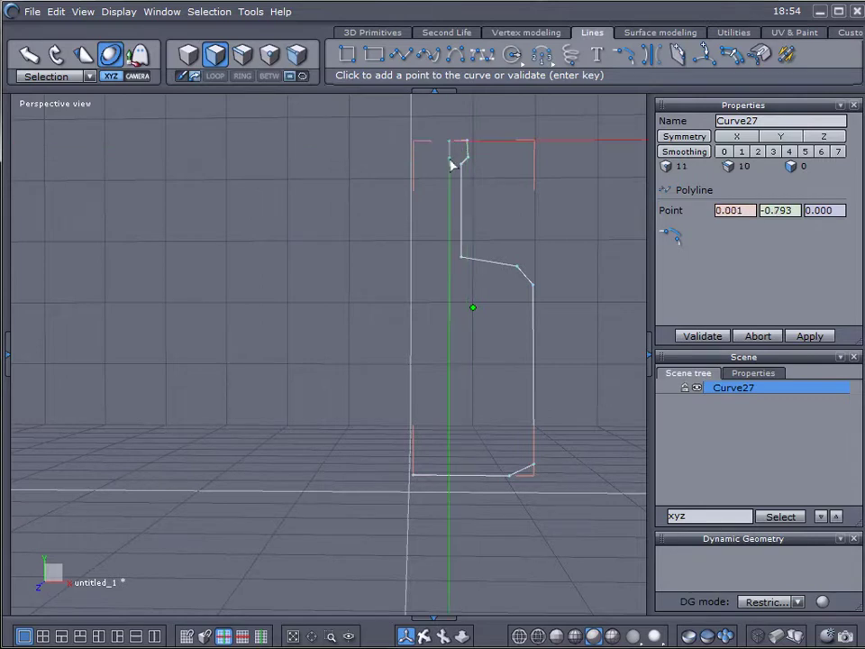
pyautogui.click(450, 202)
pyautogui.press('Return')
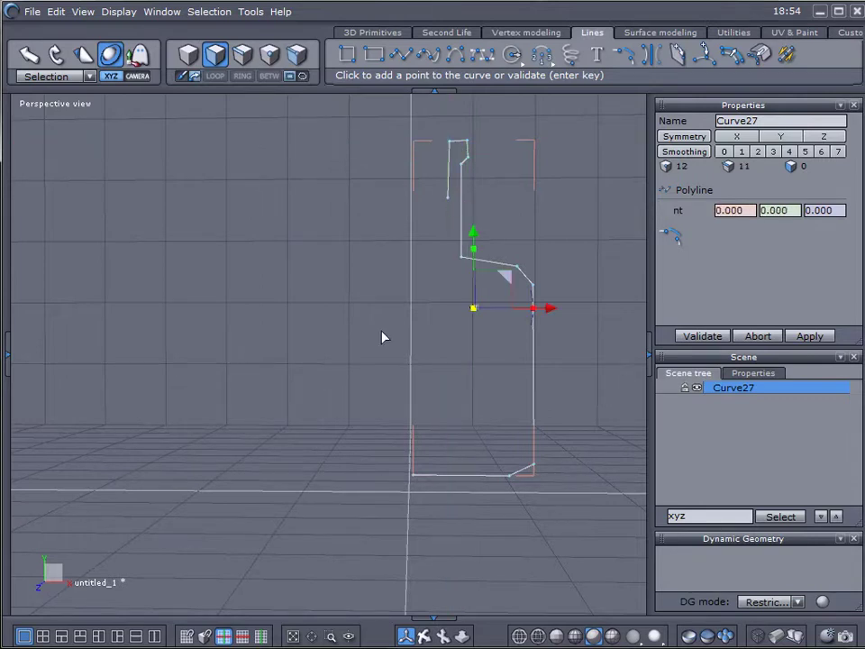
# Draw a 48-point circle from its center beside the bottle profile, about 8.8 in diameter.
pyautogui.moveTo(382, 336); pyautogui.dragTo(369, 360, button='middle')
pyautogui.click(514, 58)
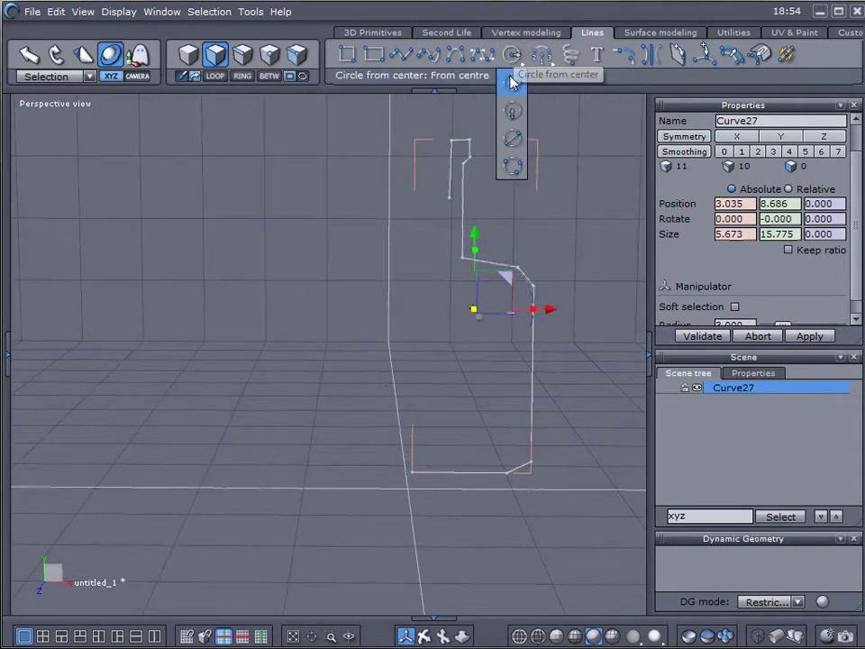
pyautogui.click(305, 306)
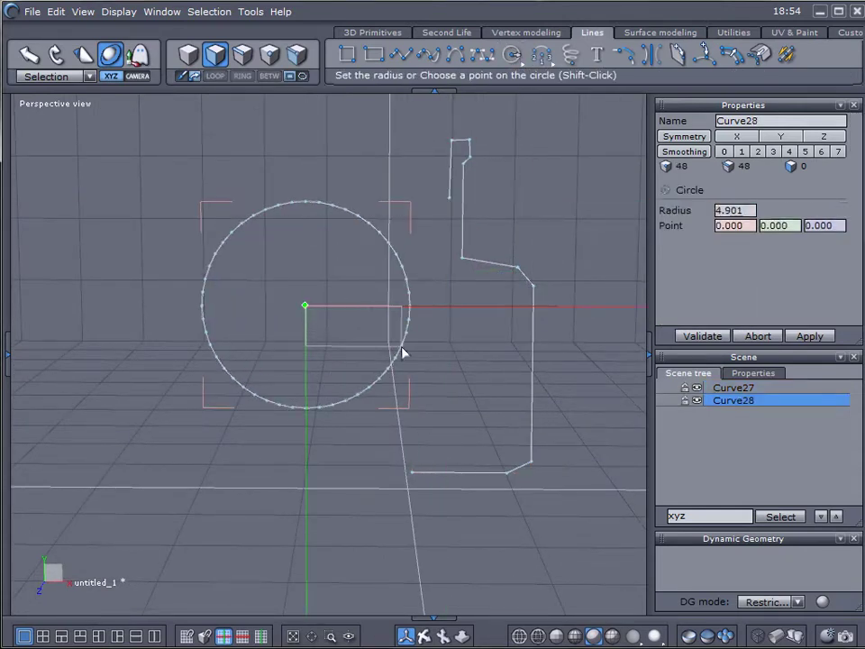
pyautogui.click(403, 353)
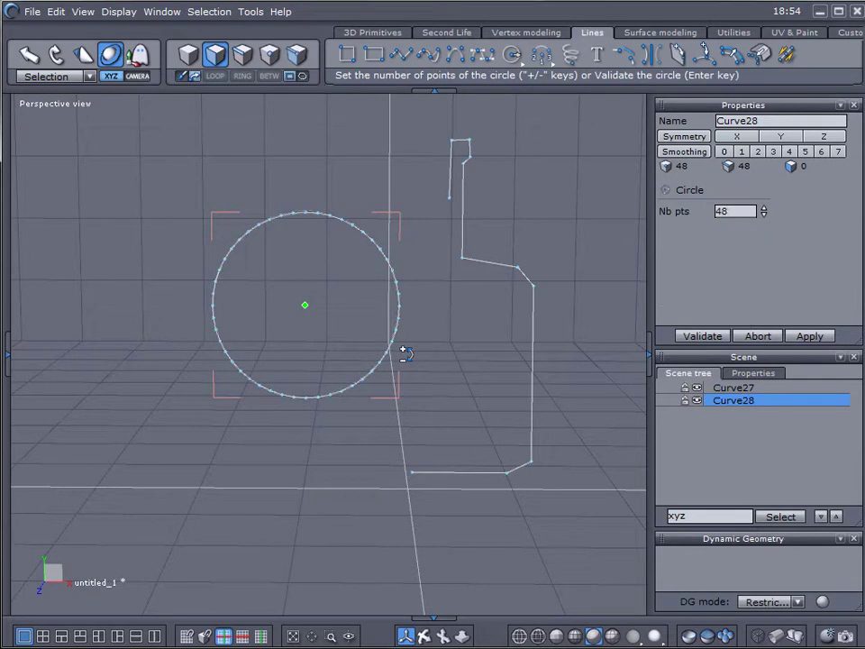
pyautogui.click(403, 353)
# Rotate the circle -90 degrees about X to lie flat and move it to the profile's base, at about X -0.758, Y 1.248.
pyautogui.moveTo(402, 348); pyautogui.dragTo(282, 295, button='middle')
pyautogui.moveTo(341, 248); pyautogui.dragTo(365, 342)
pyautogui.moveTo(236, 429); pyautogui.dragTo(489, 407, button='middle')
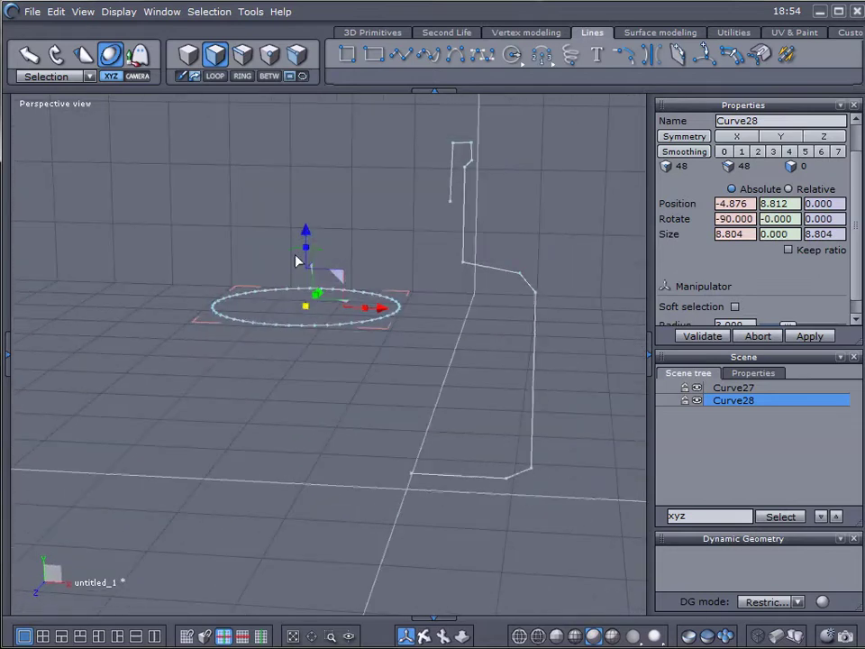
pyautogui.moveTo(309, 282); pyautogui.dragTo(306, 425)
pyautogui.moveTo(382, 463); pyautogui.dragTo(470, 471)
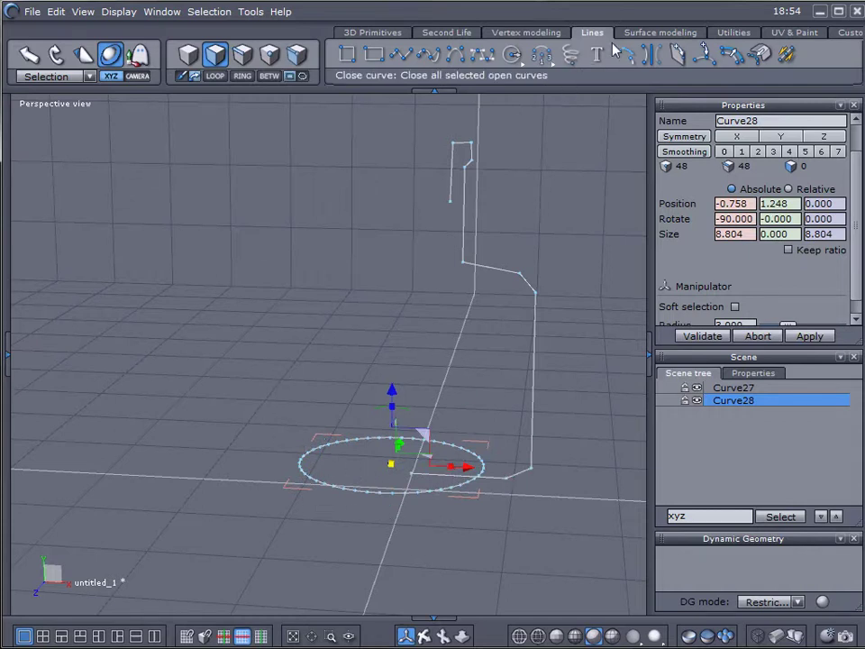
# Sweep the circle with the polyline as its profile to generate the bottle body, and validate the result.
pyautogui.click(646, 35)
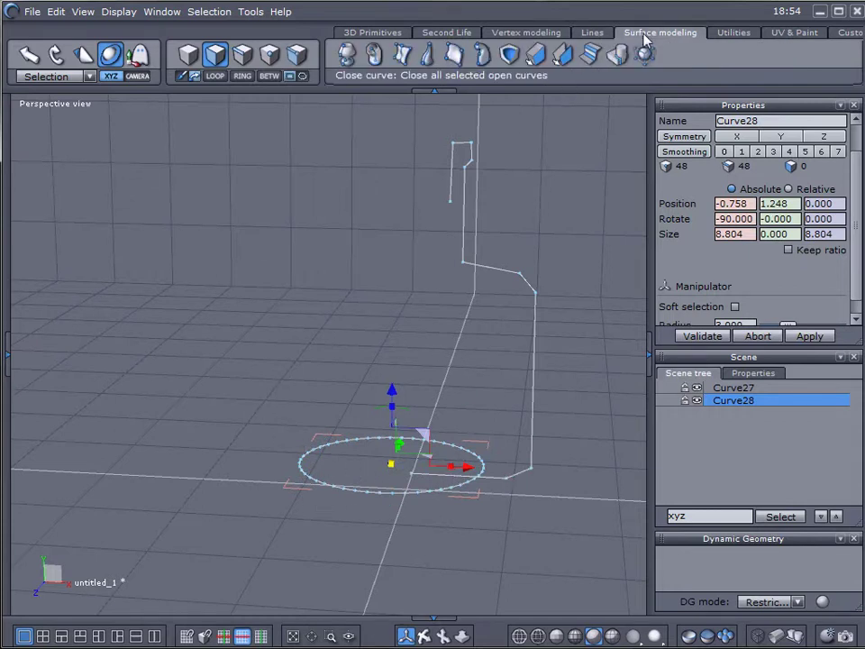
pyautogui.click(351, 65)
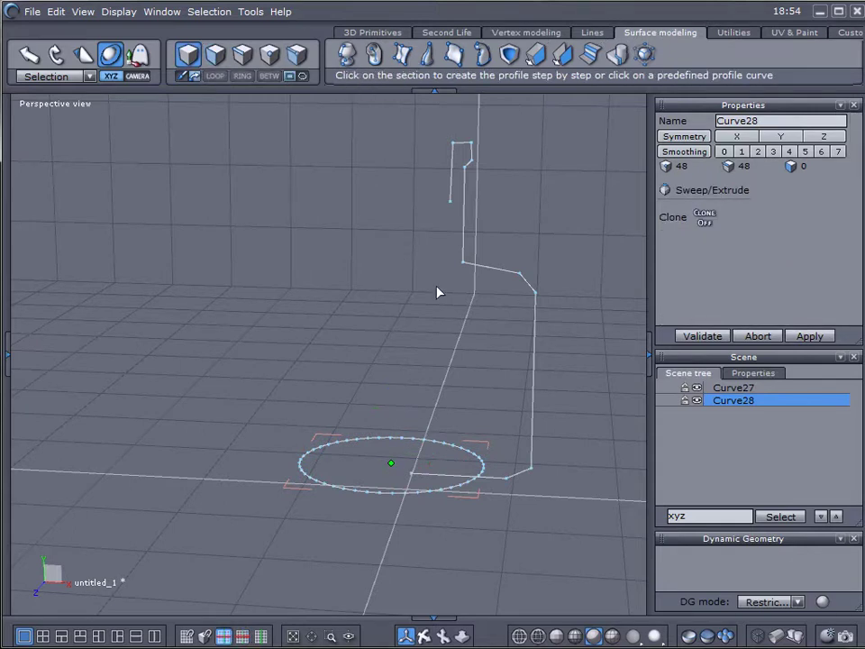
pyautogui.click(518, 275)
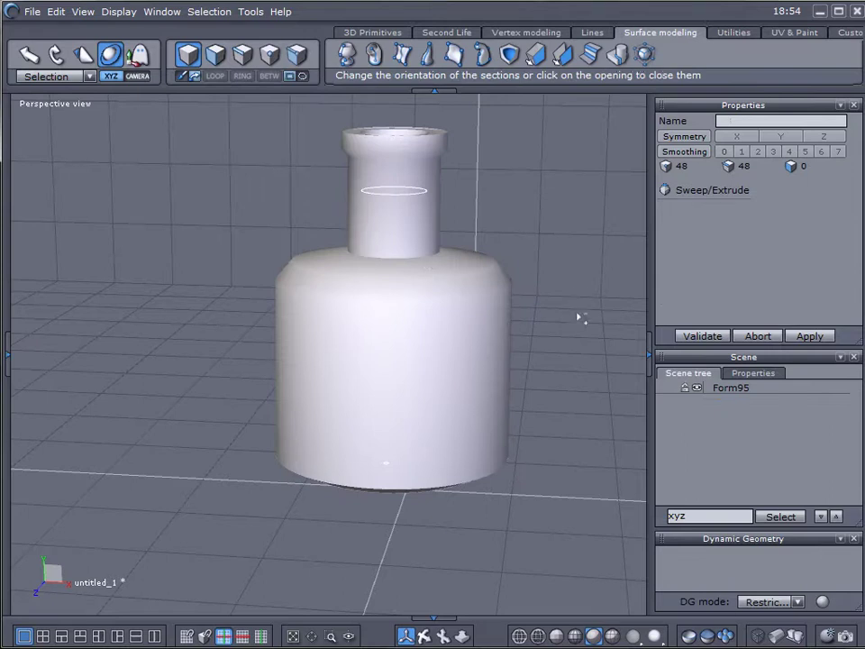
pyautogui.moveTo(595, 343); pyautogui.dragTo(520, 333, button='middle')
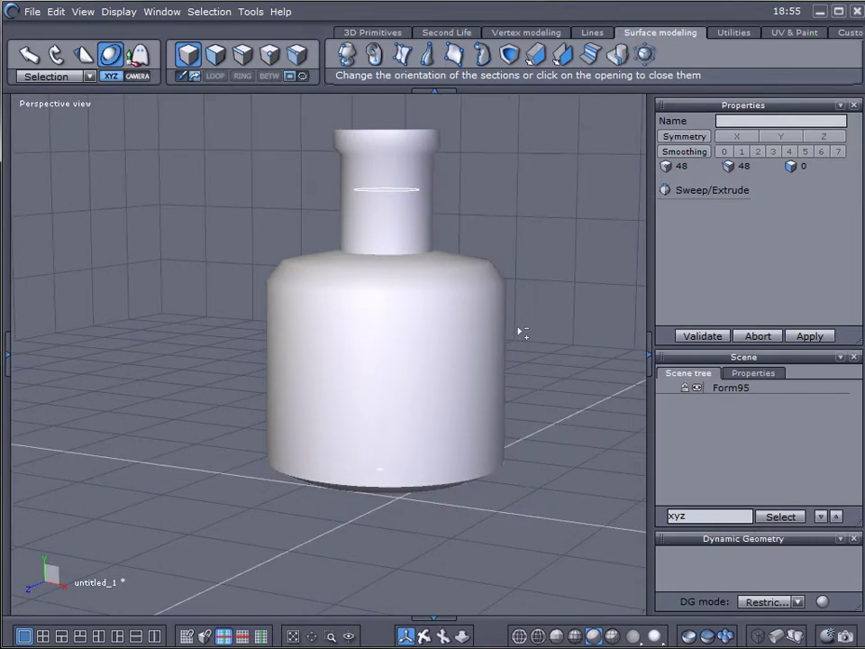
pyautogui.press('space')
# Close the small hole at the center of the bottle's underside, collapsing the dynamic geometry.
pyautogui.moveTo(406, 366); pyautogui.dragTo(463, 360, button='middle')
pyautogui.scroll(5, 427, 390)
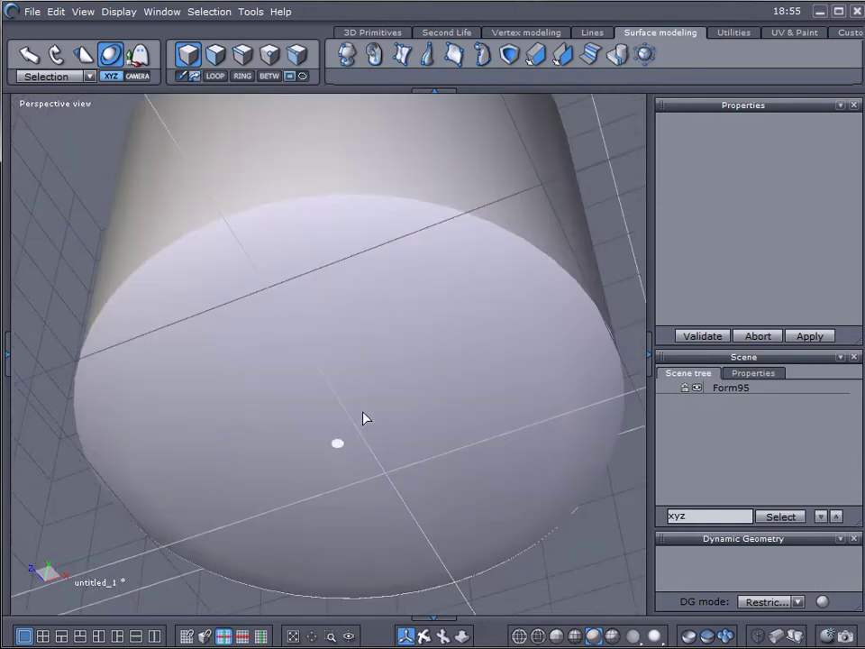
pyautogui.moveTo(363, 417); pyautogui.dragTo(507, 354, button='middle')
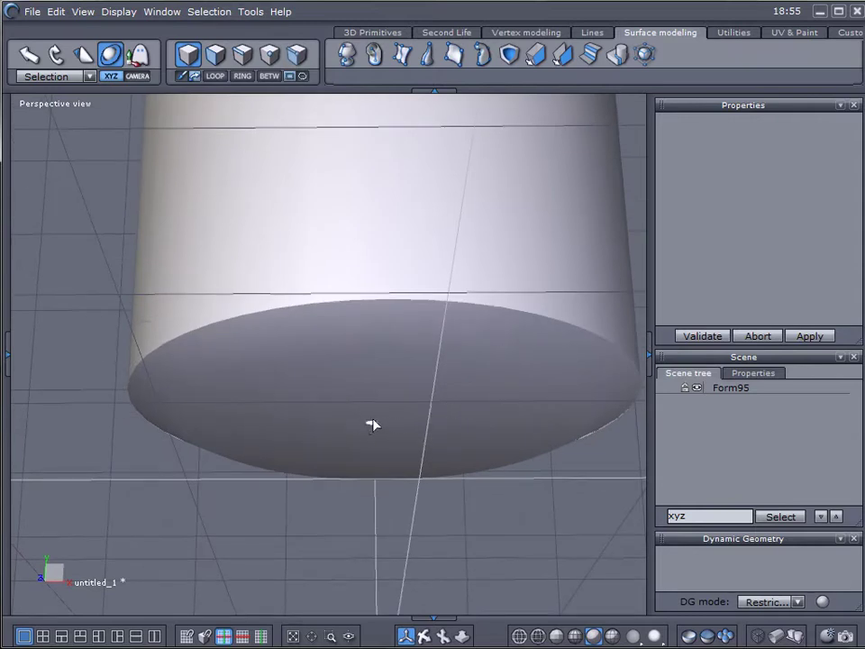
pyautogui.click(462, 245)
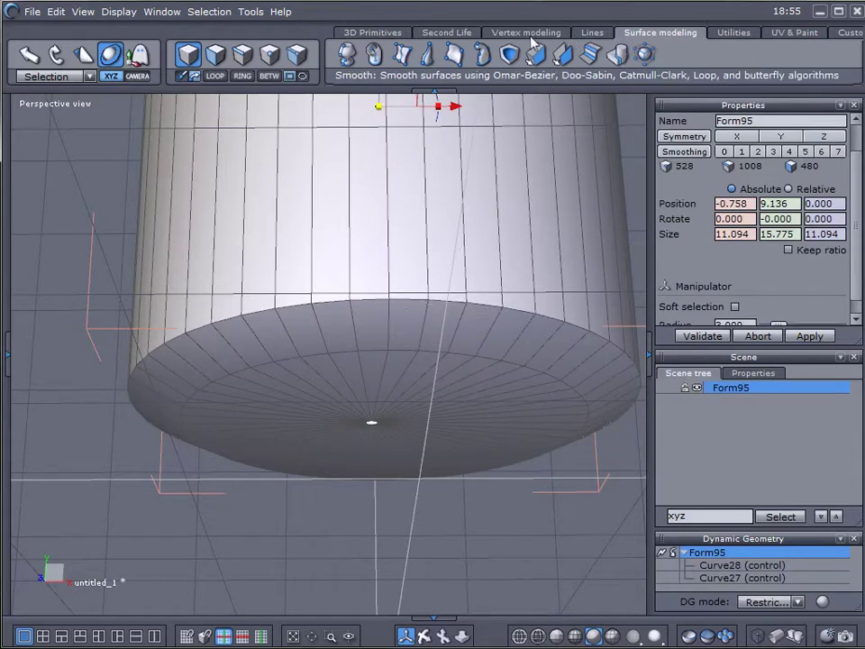
pyautogui.click(530, 34)
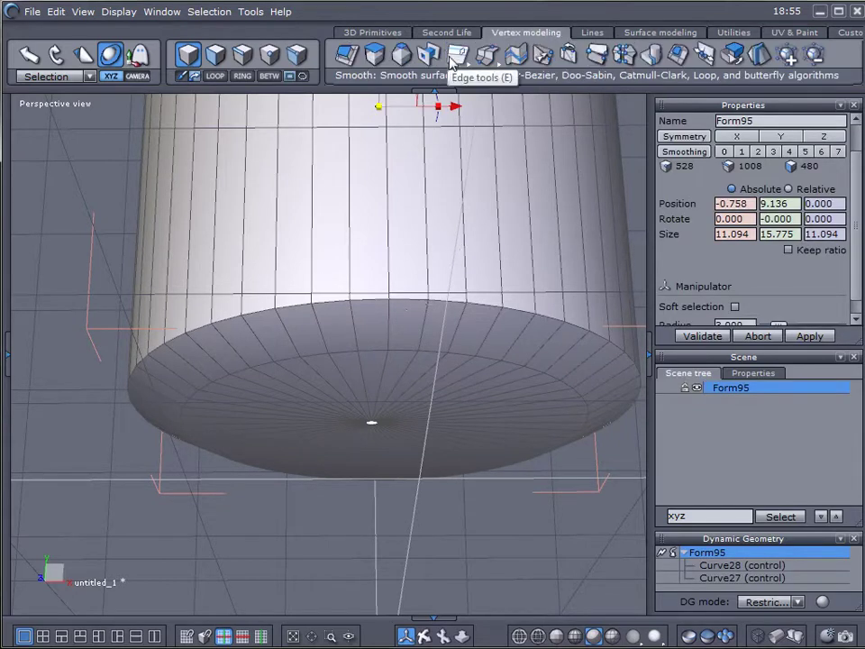
pyautogui.click(678, 59)
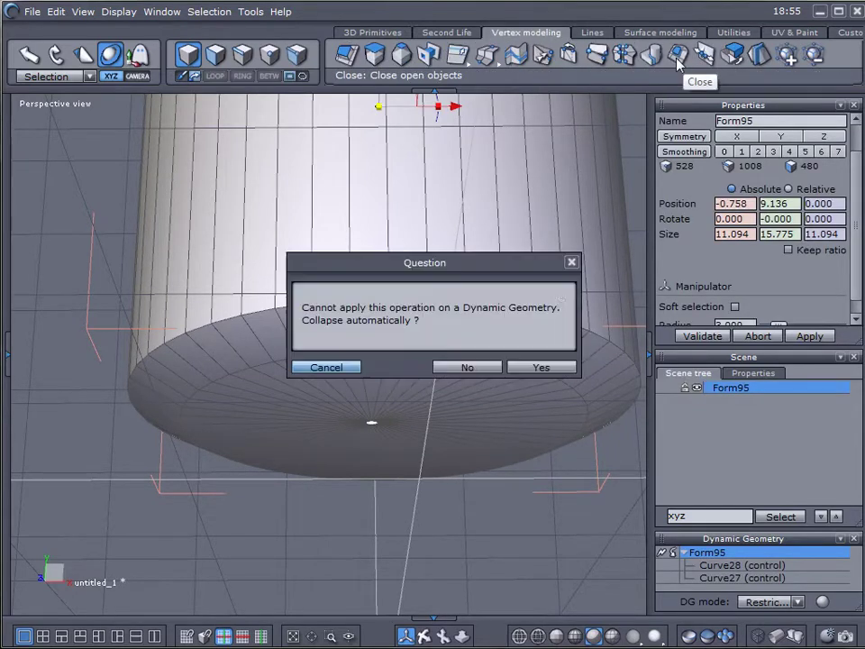
pyautogui.click(541, 368)
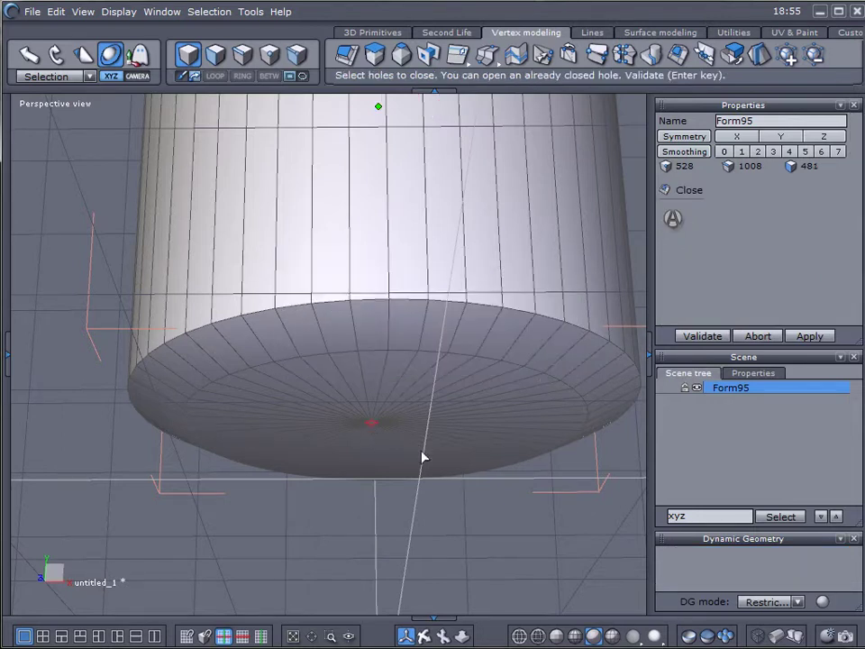
pyautogui.press('Return')
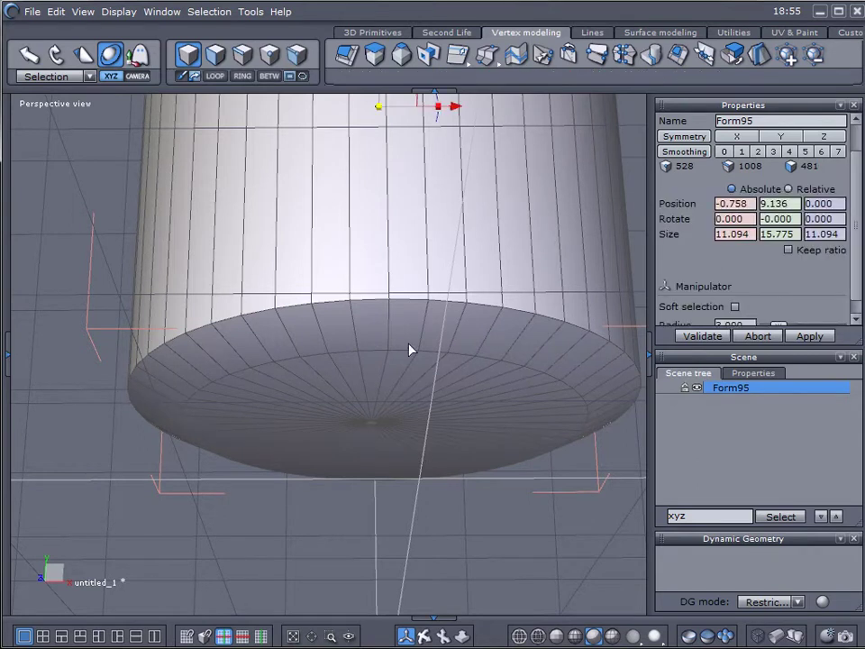
# Switch to face selection for editing the bottle's neck.
pyautogui.moveTo(410, 344); pyautogui.dragTo(428, 370, button='middle')
pyautogui.scroll(-3, 432, 321)
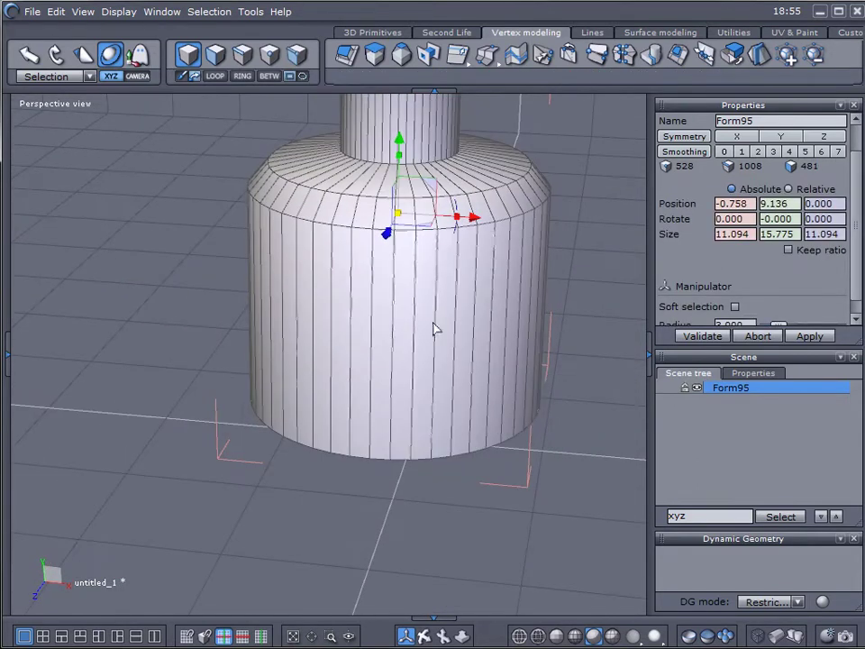
pyautogui.moveTo(475, 245); pyautogui.dragTo(460, 341, button='middle')
pyautogui.moveTo(463, 349); pyautogui.dragTo(517, 276, button='right')
pyautogui.moveTo(417, 280); pyautogui.dragTo(512, 247, button='right')
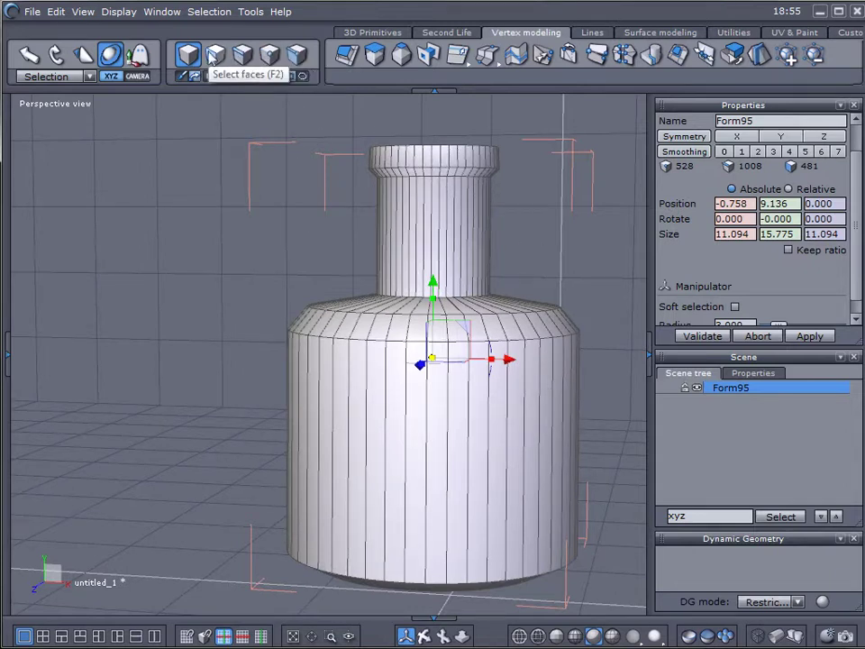
pyautogui.click(213, 55)
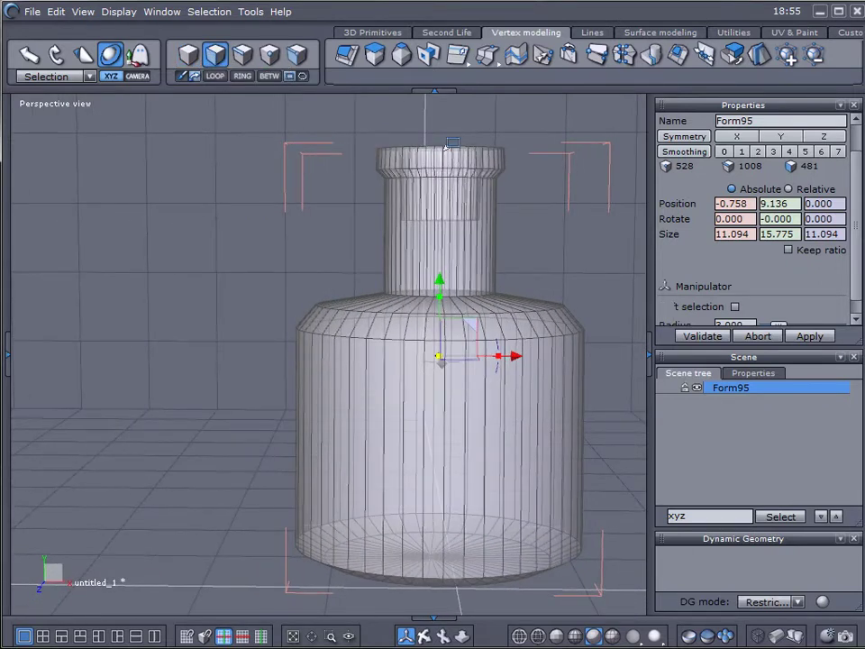
pyautogui.moveTo(346, 109); pyautogui.dragTo(542, 305)
pyautogui.moveTo(274, 311); pyautogui.dragTo(480, 308, button='right')
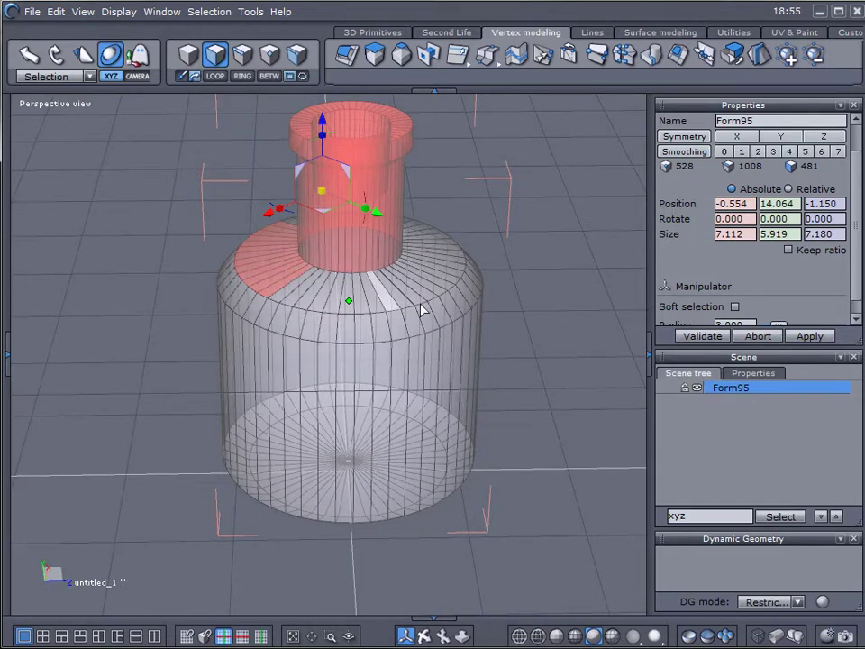
pyautogui.moveTo(423, 305); pyautogui.dragTo(529, 289, button='right')
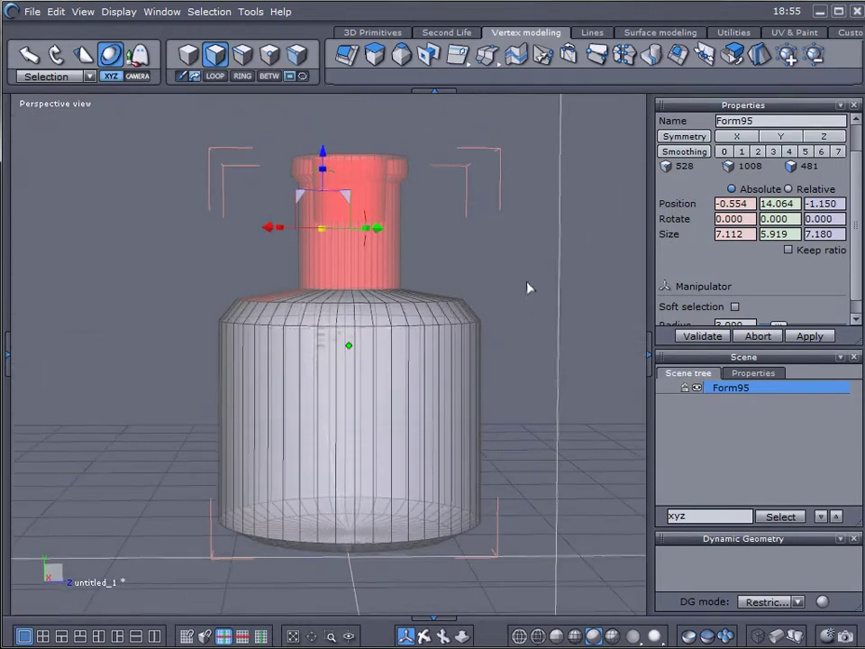
pyautogui.click(313, 125)
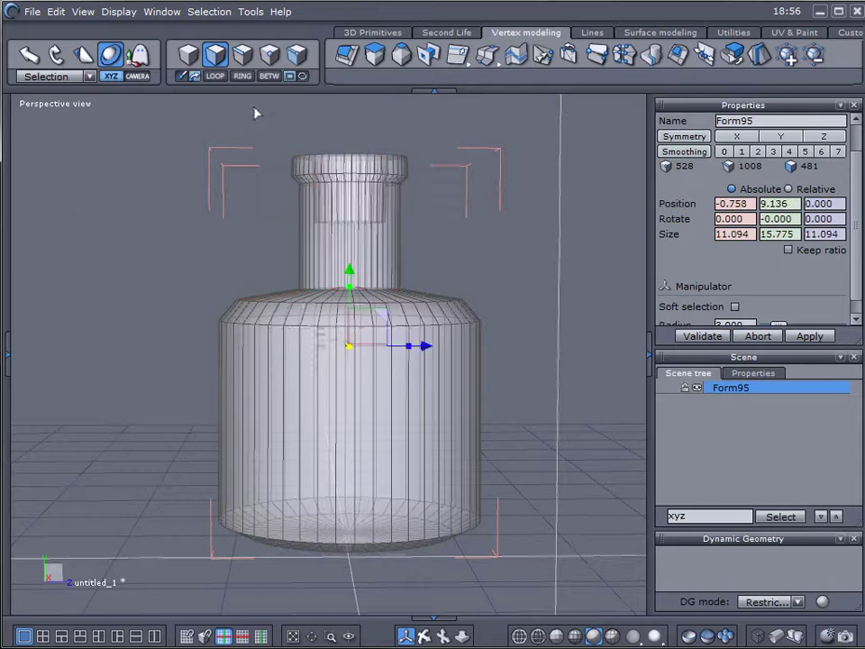
# Select all neck and lip faces, scale them down to about 3.9 by 4.4 by 3.9 and raise them to about Y 15.6.
pyautogui.moveTo(250, 106); pyautogui.dragTo(457, 299)
pyautogui.moveTo(522, 270); pyautogui.dragTo(227, 274, button='right')
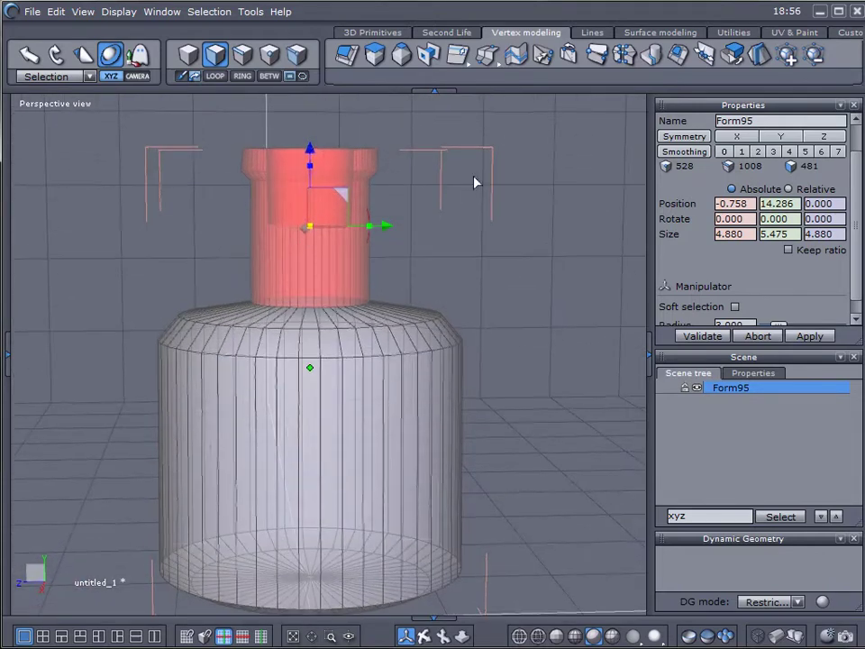
pyautogui.moveTo(309, 231)
pyautogui.mouseDown()
pyautogui.moveTo(294, 229)
pyautogui.moveTo(308, 218)
pyautogui.mouseUp()
pyautogui.moveTo(319, 153); pyautogui.dragTo(320, 105)
# Stretch the selected neck faces vertically to a height of about 7.1, centered at about Y 17.5.
pyautogui.moveTo(464, 227); pyautogui.dragTo(467, 307, button='right')
pyautogui.moveTo(468, 307); pyautogui.dragTo(503, 321, button='middle')
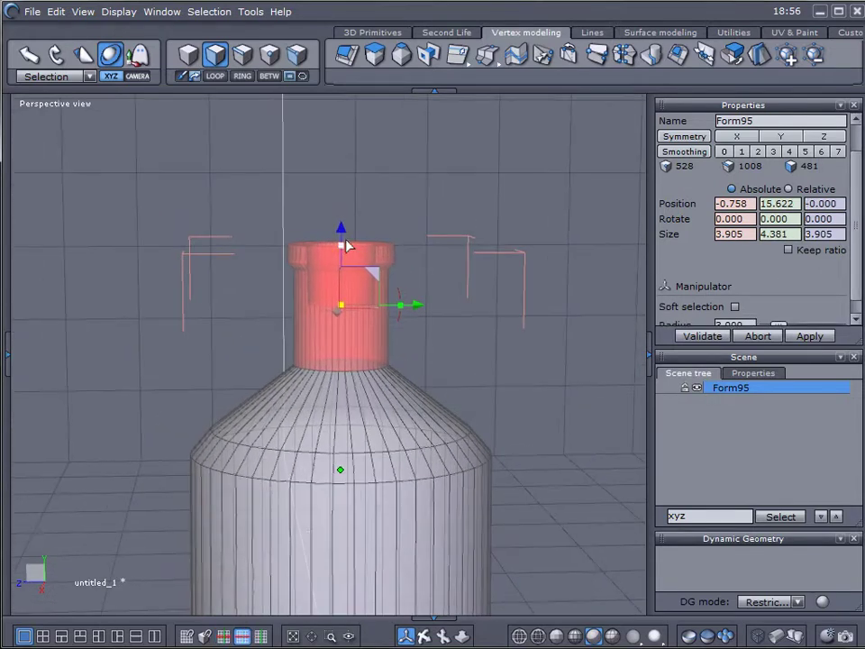
pyautogui.moveTo(343, 232); pyautogui.dragTo(340, 183)
pyautogui.scroll(-3, 465, 368)
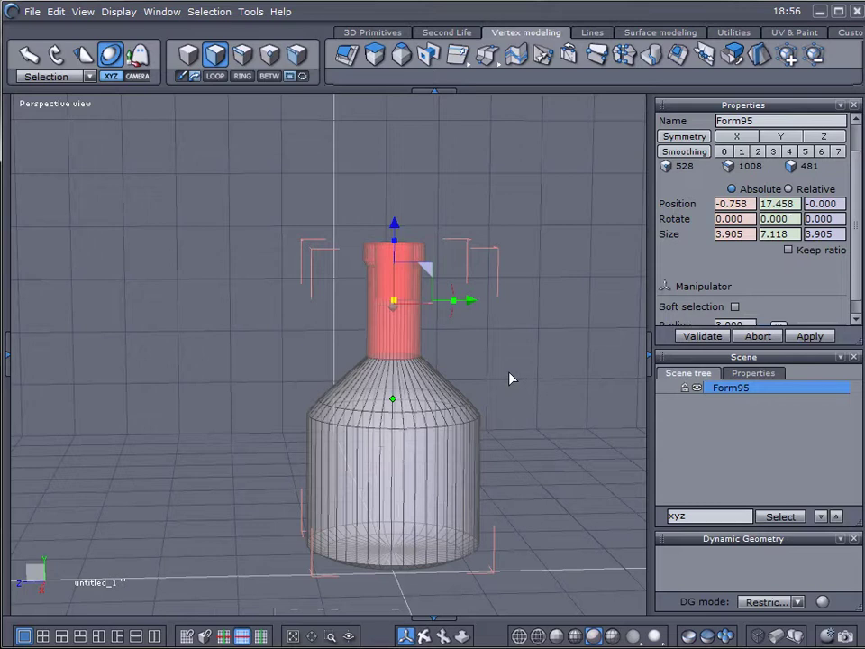
# Leave face selection to check the whole bottle's shape and start a new empty scene.
pyautogui.click(187, 54)
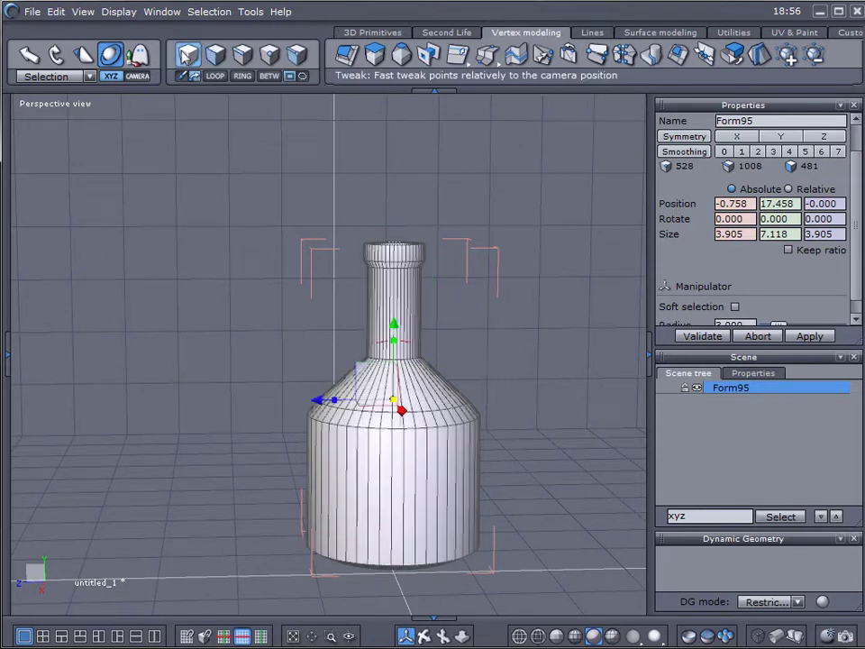
pyautogui.moveTo(226, 353); pyautogui.dragTo(486, 510, button='middle')
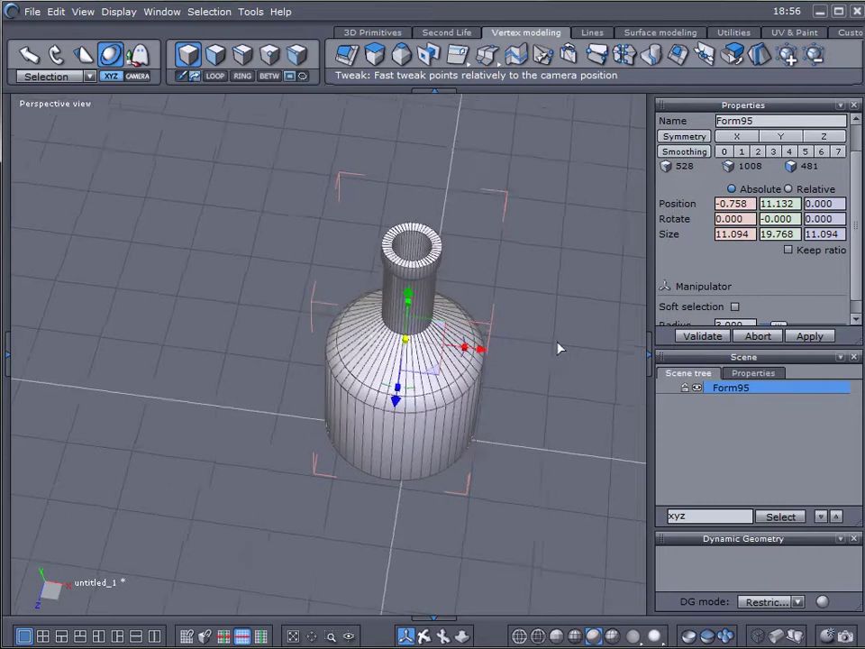
pyautogui.moveTo(560, 348); pyautogui.dragTo(213, 186, button='middle')
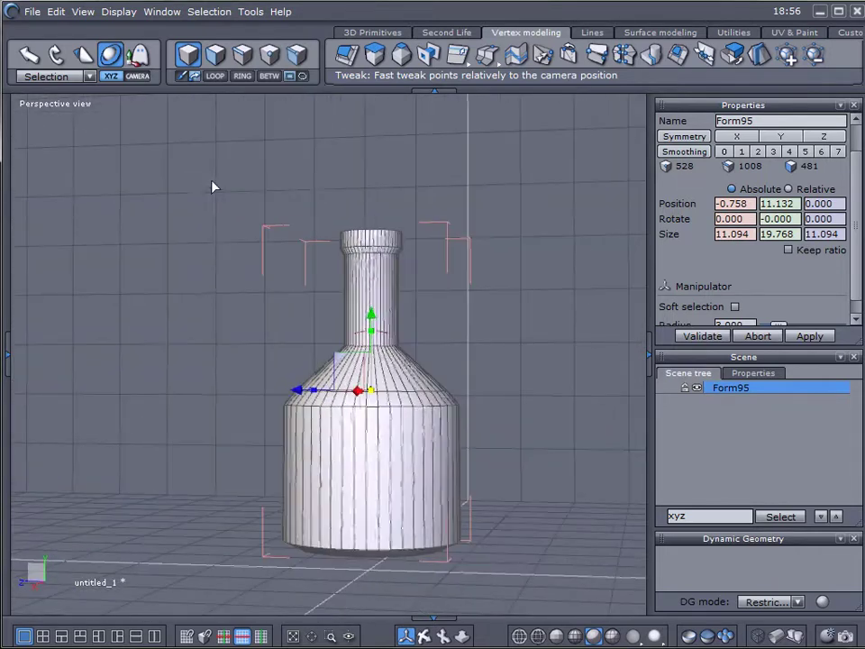
pyautogui.scroll(3, 539, 352)
pyautogui.moveTo(357, 343); pyautogui.dragTo(493, 300, button='middle')
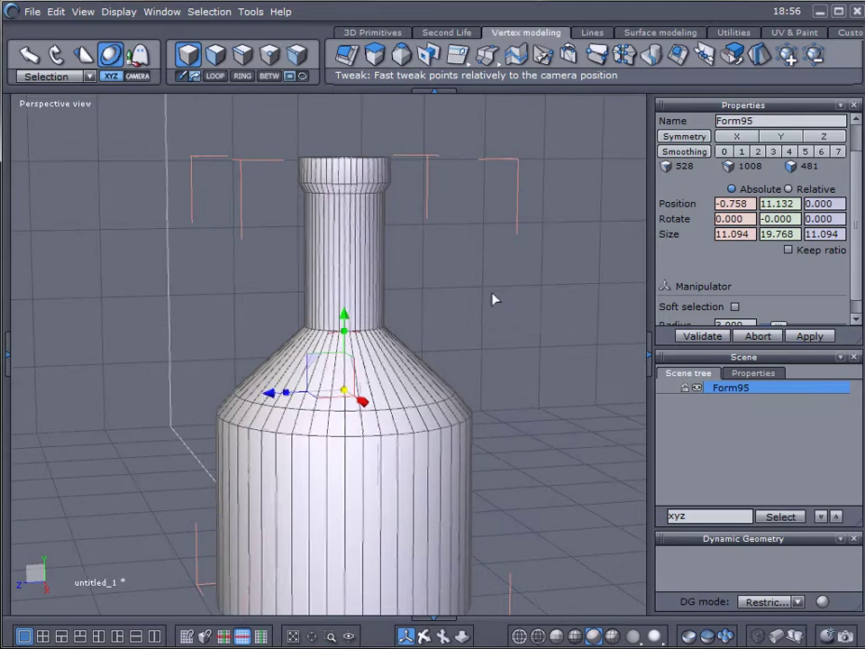
pyautogui.moveTo(459, 396); pyautogui.dragTo(422, 376, button='middle')
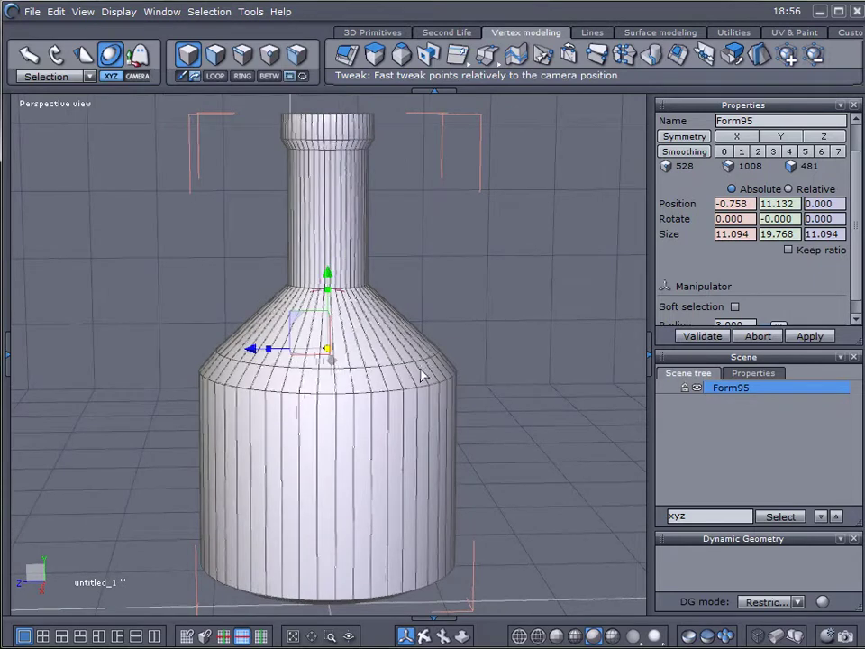
pyautogui.hotkey('ctrl', 'n')
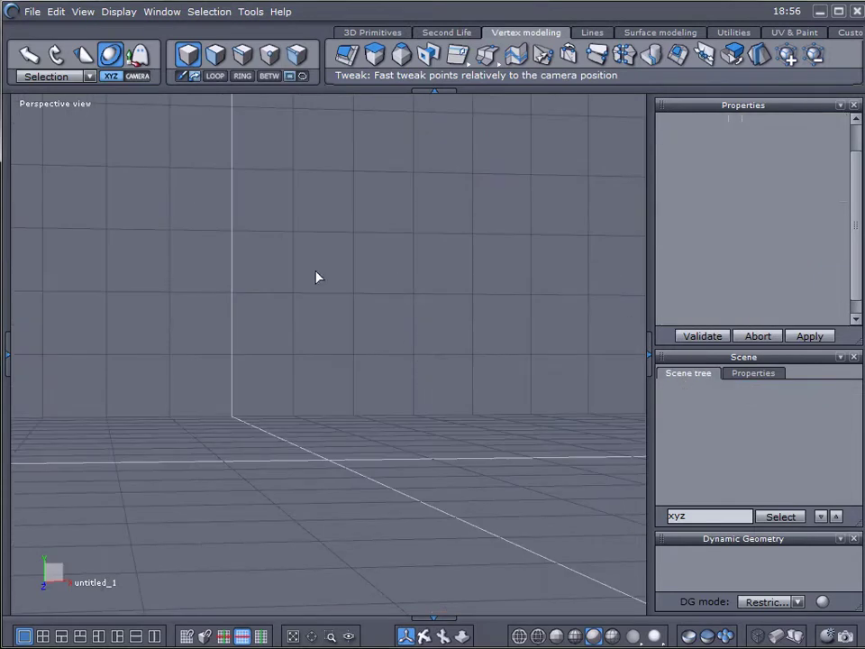
pyautogui.click(595, 32)
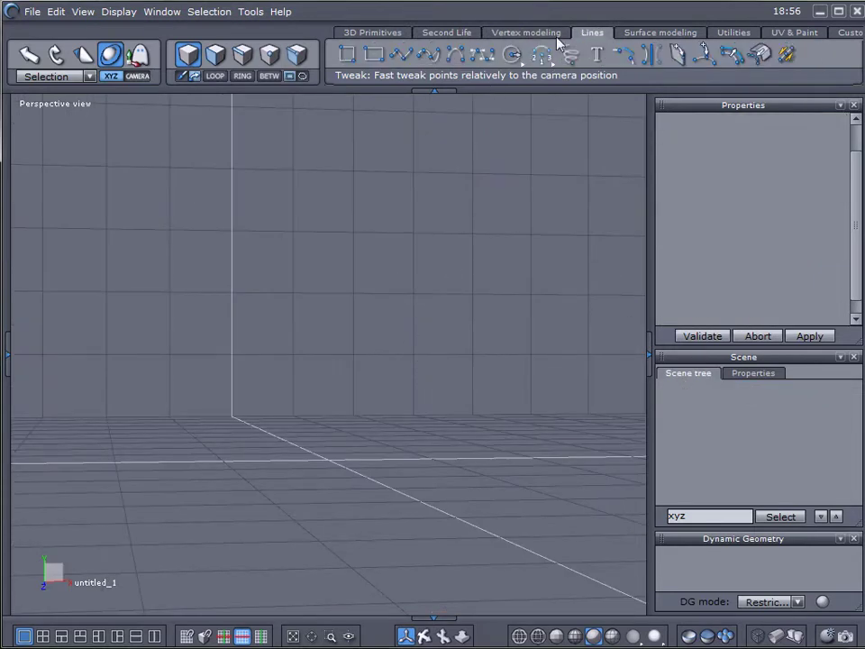
pyautogui.click(432, 57)
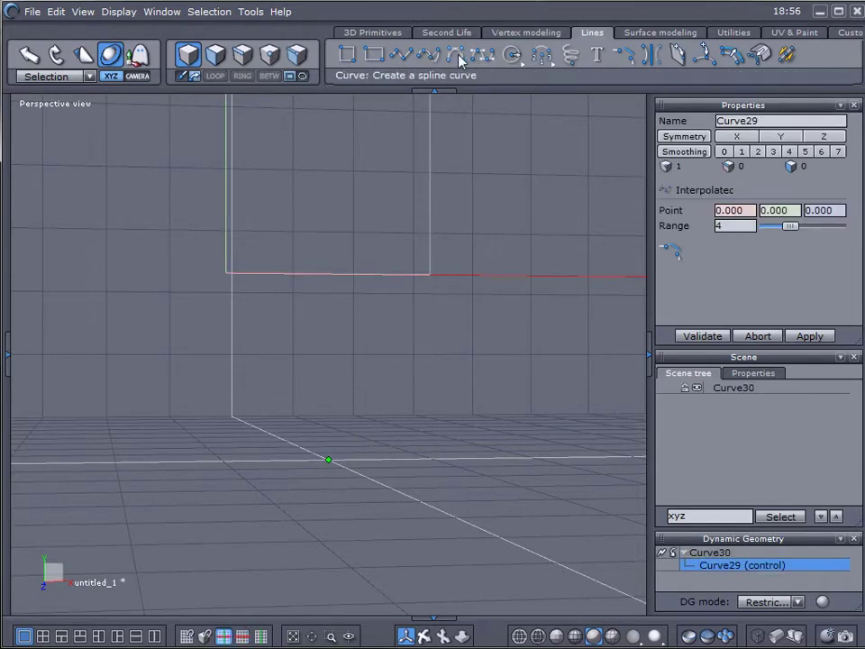
pyautogui.moveTo(496, 467); pyautogui.dragTo(450, 474, button='middle')
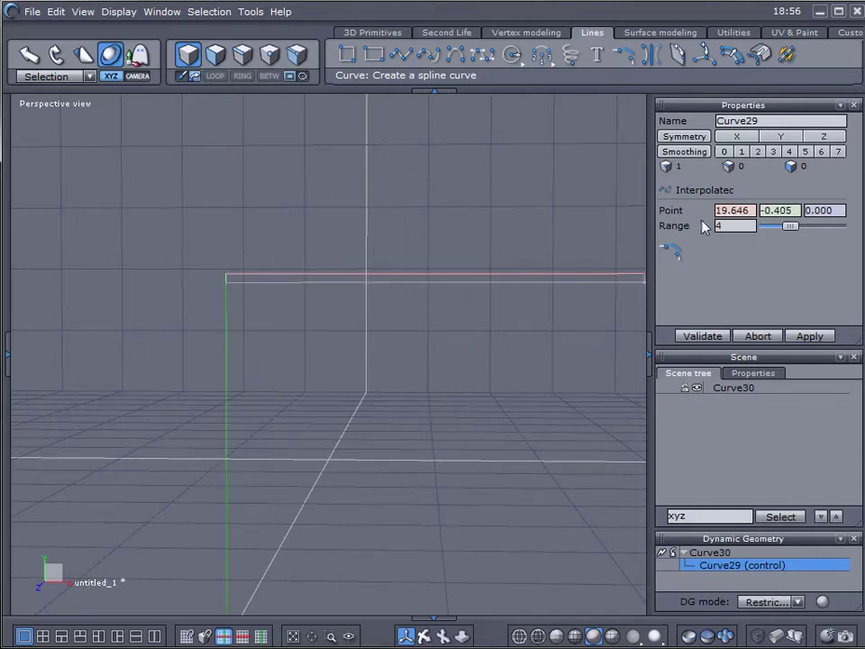
pyautogui.click(362, 430)
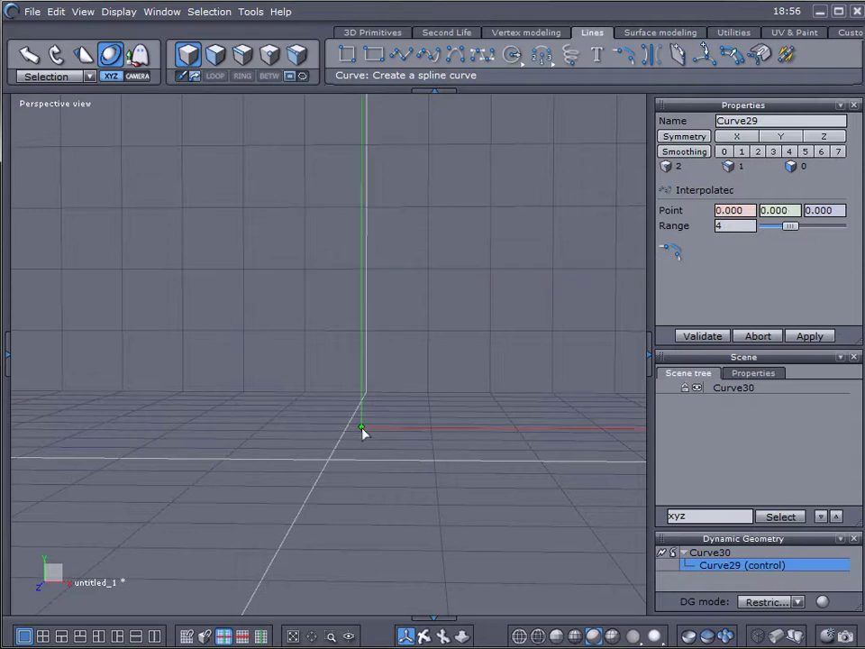
pyautogui.click(510, 320)
pyautogui.press('Return')
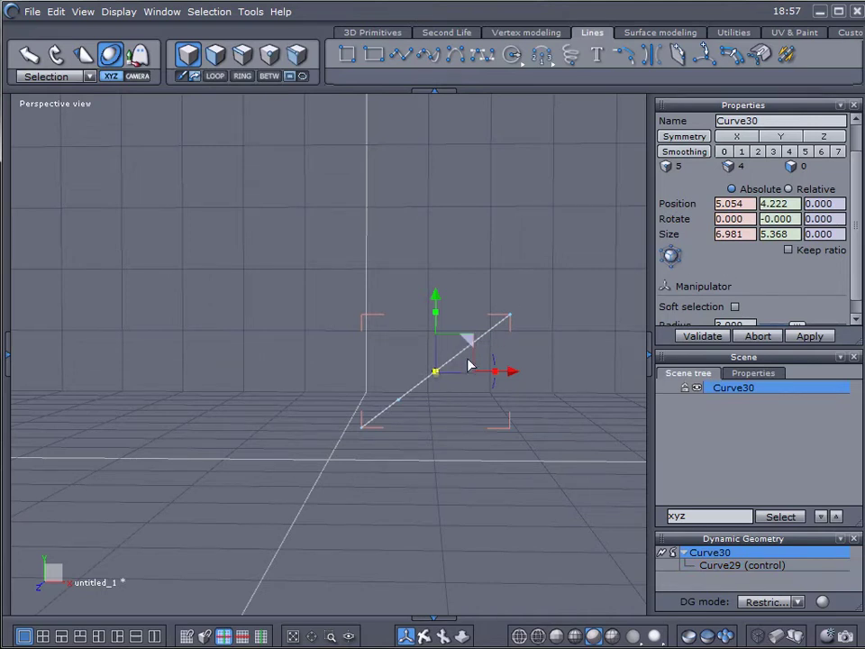
pyautogui.press('Delete')
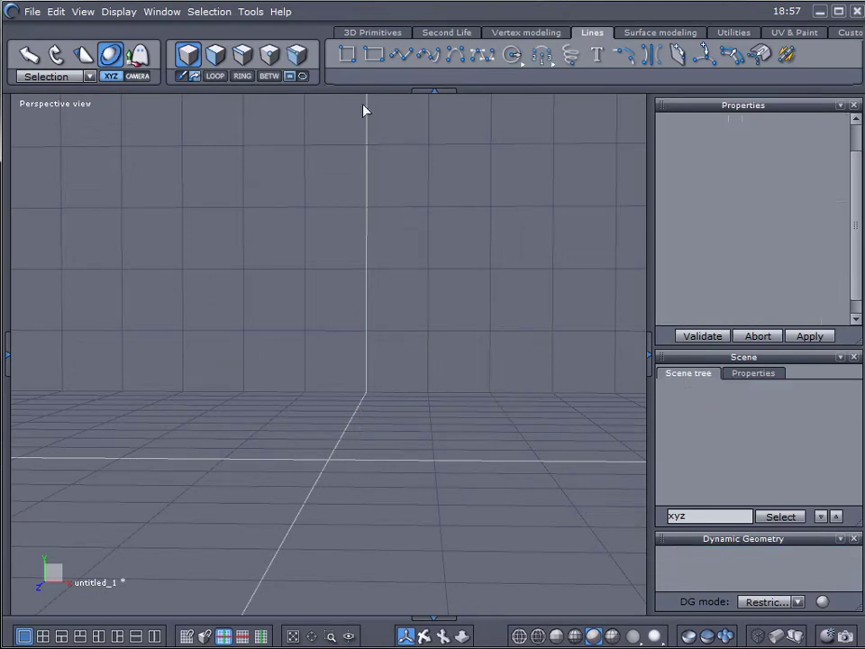
# Draw a ten-point interpolated spline with range 3 as an S-shaped vase half-profile, about 8.8 wide and 15.8 high.
pyautogui.click(429, 55)
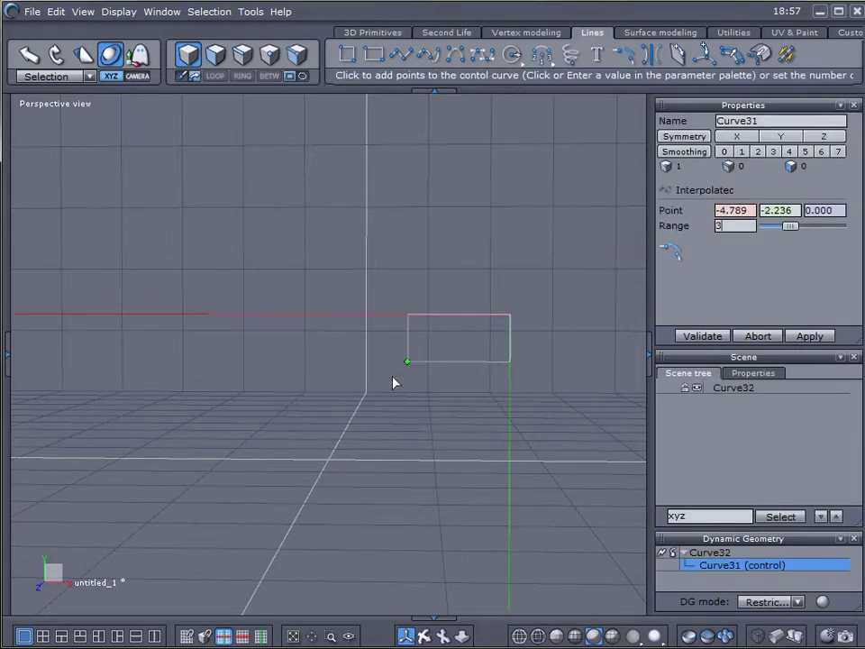
pyautogui.click(341, 444)
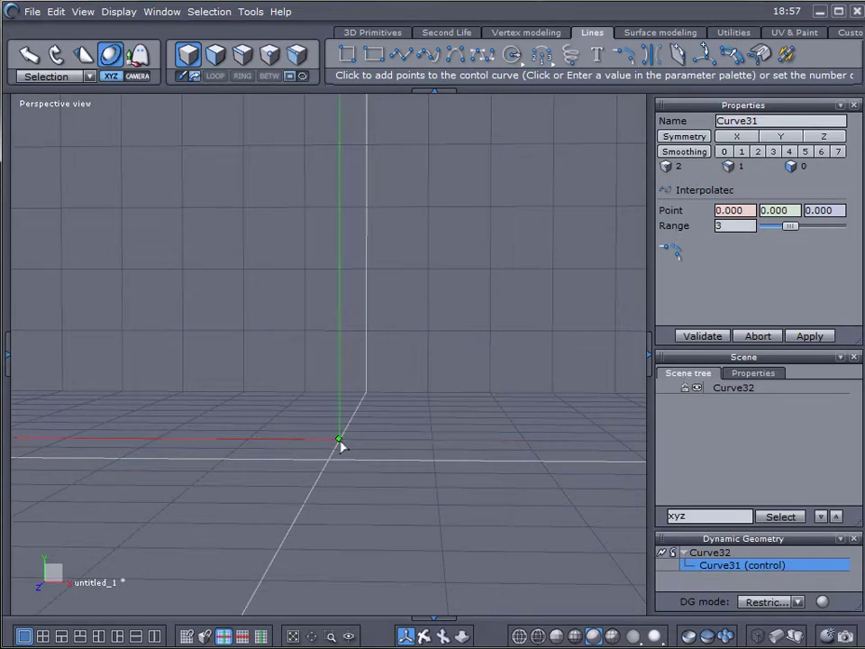
pyautogui.click(411, 441)
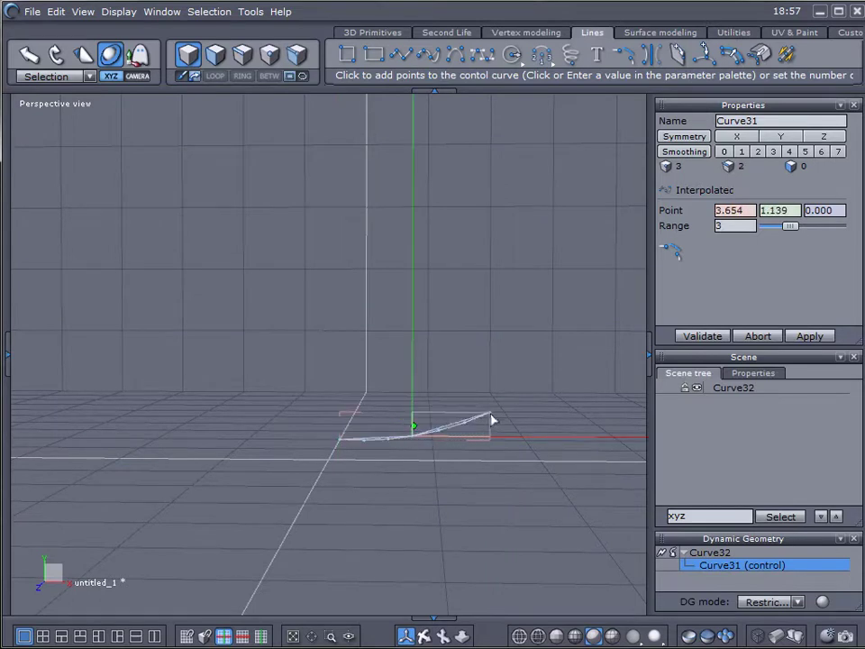
pyautogui.click(491, 415)
pyautogui.click(521, 380)
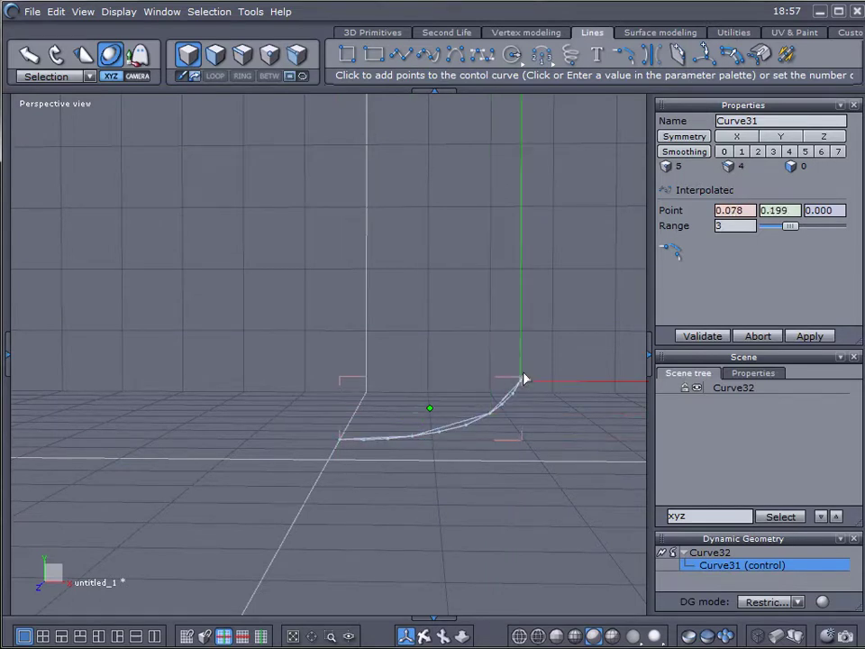
pyautogui.click(521, 303)
pyautogui.click(489, 242)
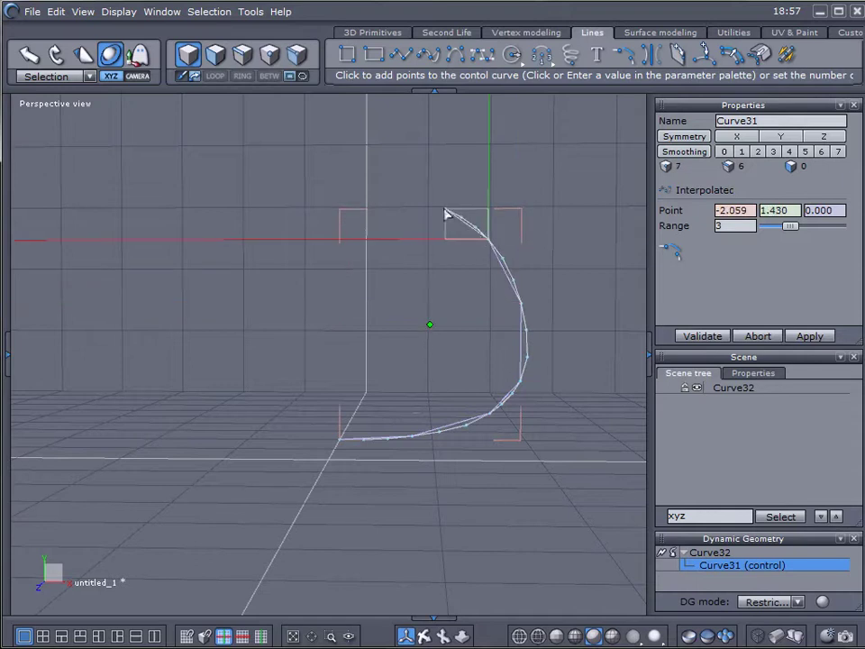
pyautogui.click(447, 212)
pyautogui.click(431, 187)
pyautogui.click(429, 151)
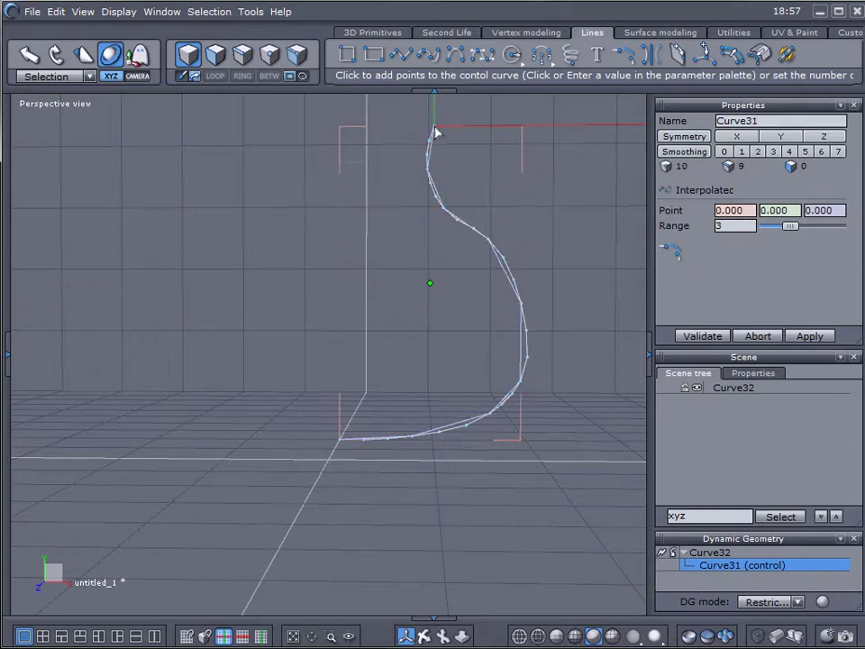
pyautogui.click(502, 110)
pyautogui.press('space')
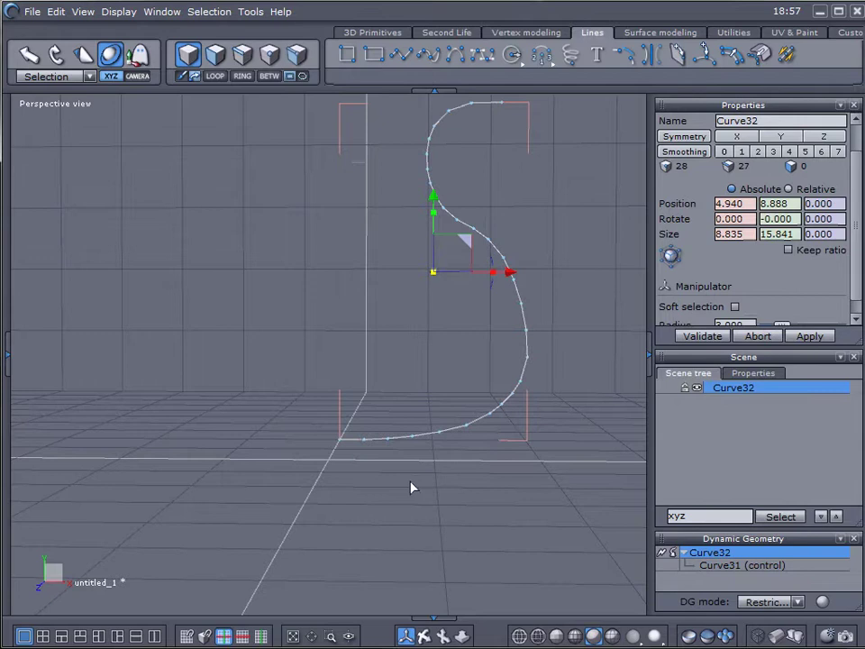
# Draw a 48-point circle from its center, with a radius of about 4.9, beside the vase profile.
pyautogui.moveTo(410, 487); pyautogui.dragTo(404, 548, button='middle')
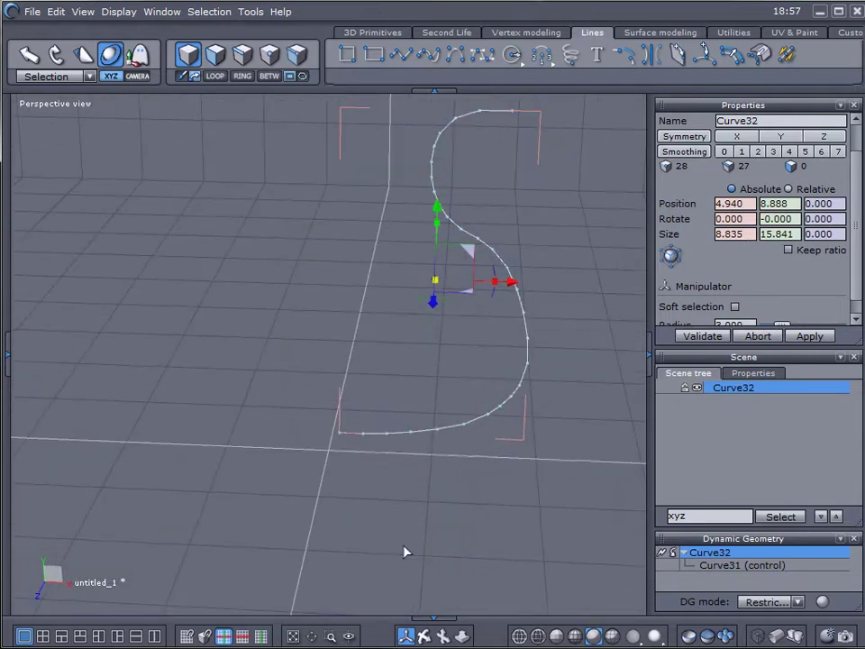
pyautogui.click(518, 56)
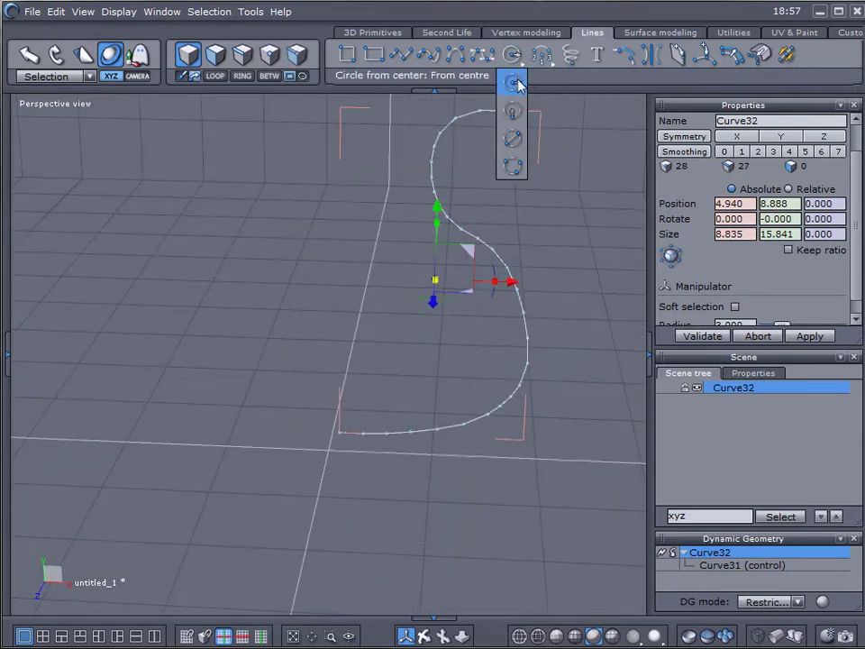
pyautogui.click(513, 83)
pyautogui.click(250, 283)
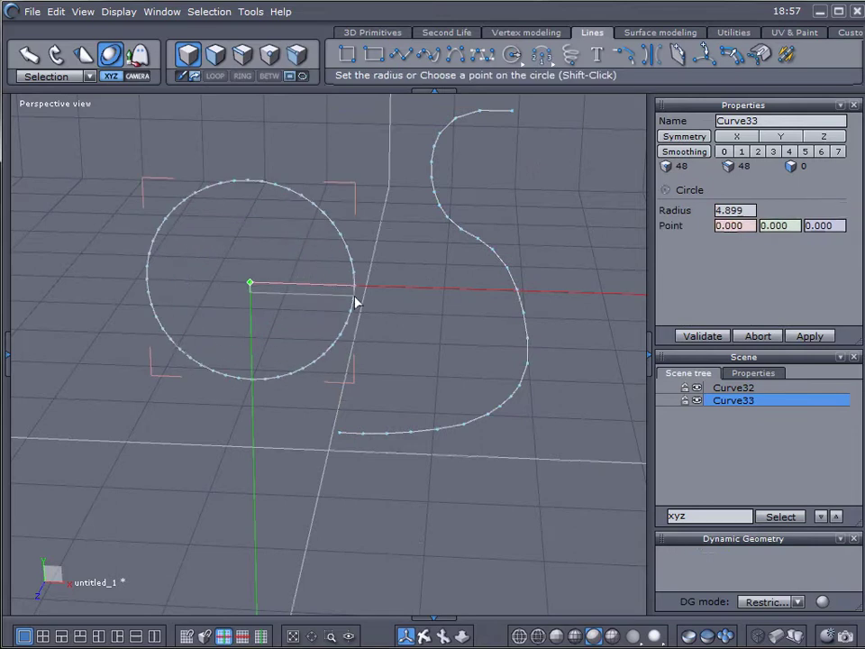
pyautogui.click(356, 303)
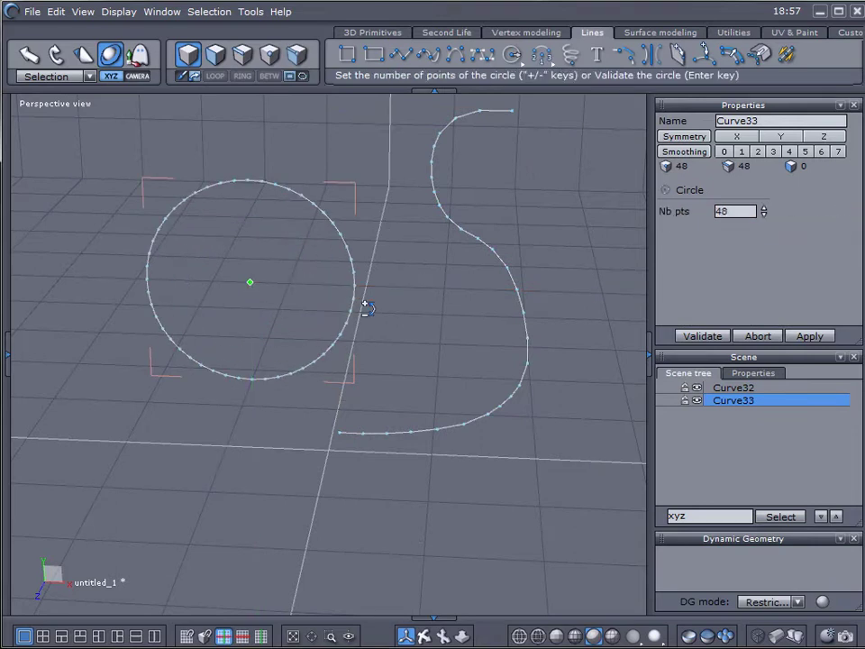
pyautogui.press('Return')
# Rotate the circle -90 degrees about X so that it lies horizontally.
pyautogui.moveTo(356, 300); pyautogui.dragTo(126, 293, button='right')
pyautogui.moveTo(331, 207); pyautogui.dragTo(380, 252)
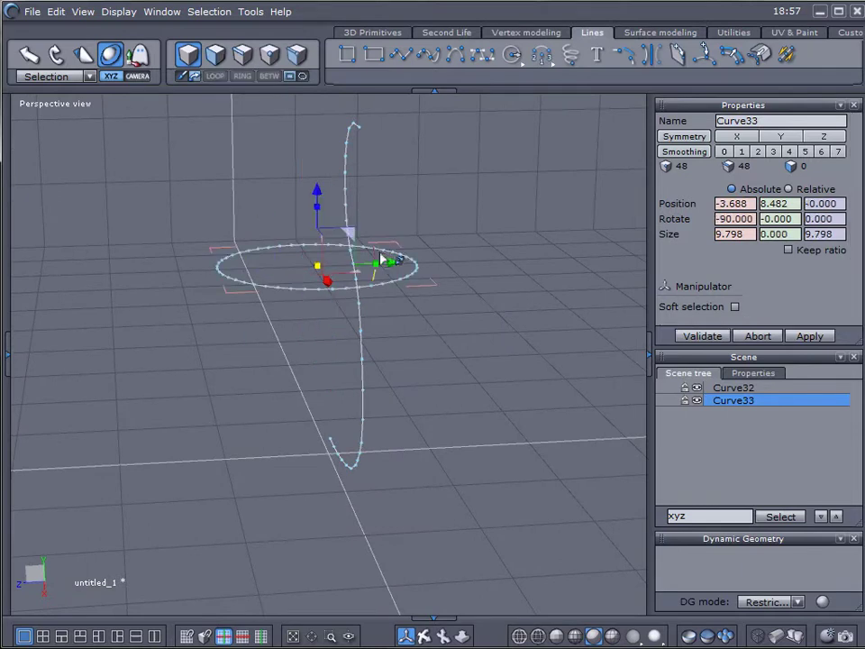
pyautogui.moveTo(376, 256); pyautogui.dragTo(446, 365, button='right')
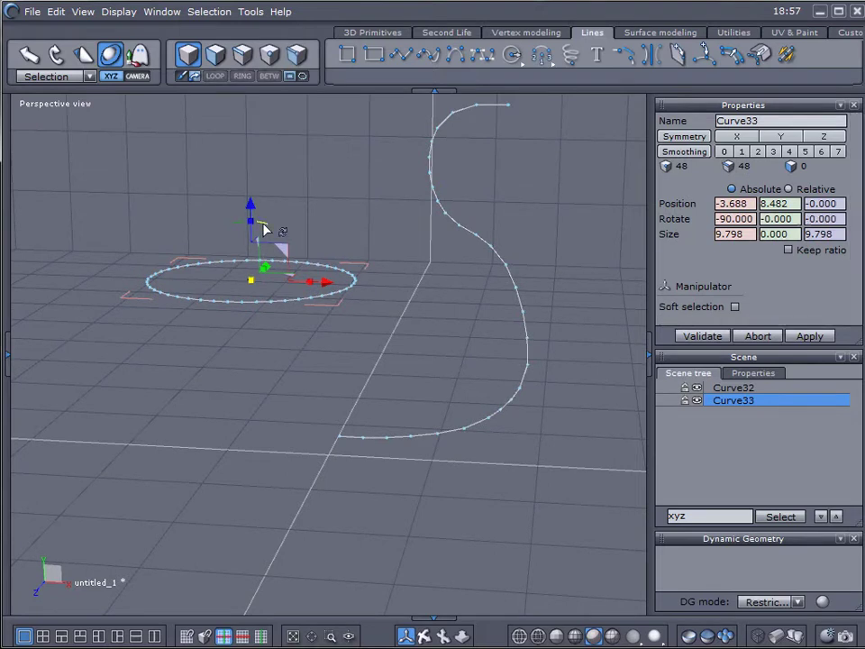
# Move the circle to the foot of the profile curve, at about X -1.27 and Y 1.42.
pyautogui.moveTo(263, 228); pyautogui.dragTo(258, 358)
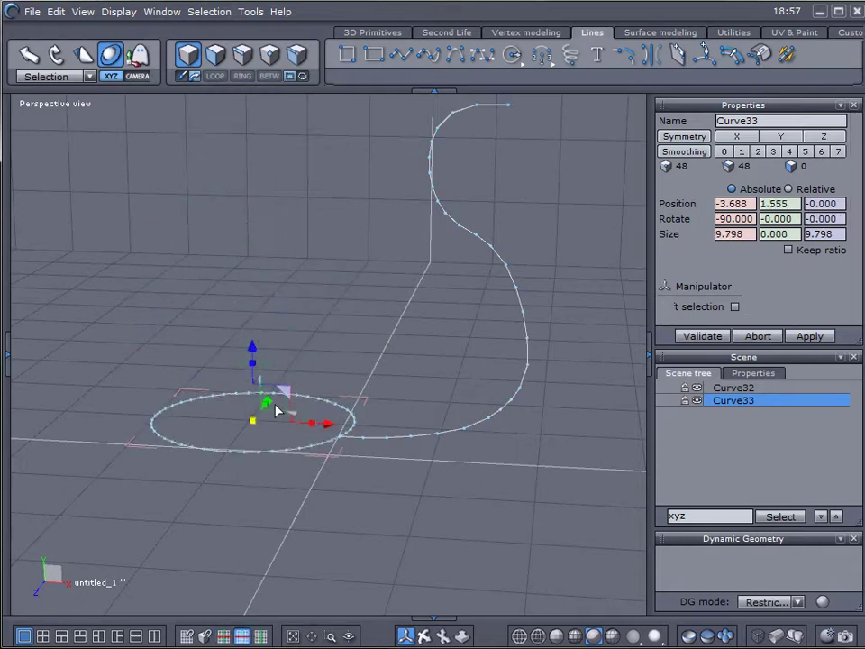
pyautogui.moveTo(258, 358); pyautogui.dragTo(319, 418, button='right')
pyautogui.moveTo(324, 425); pyautogui.dragTo(373, 470)
pyautogui.moveTo(373, 470); pyautogui.dragTo(405, 547, button='right')
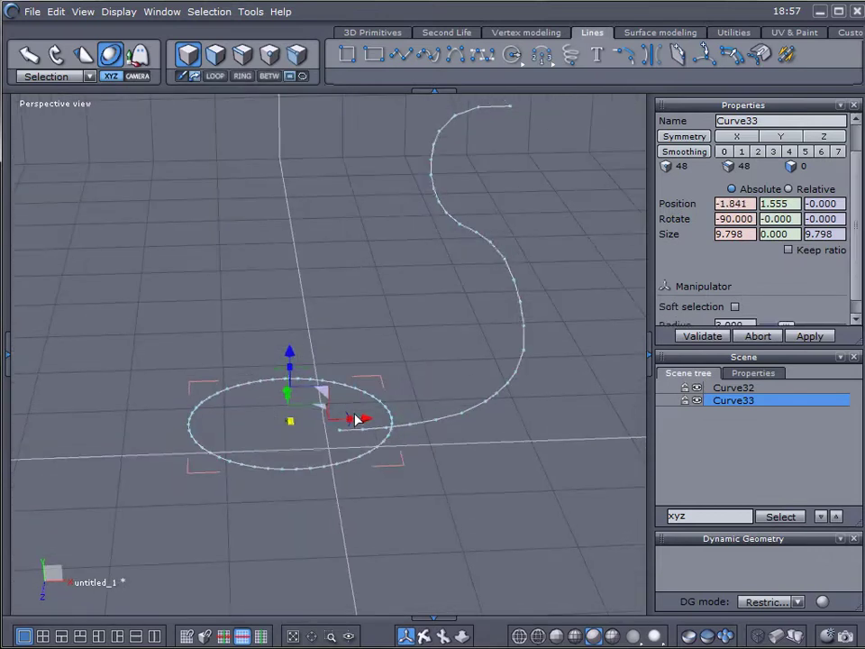
pyautogui.moveTo(370, 417); pyautogui.dragTo(382, 418)
pyautogui.moveTo(302, 353); pyautogui.dragTo(302, 357)
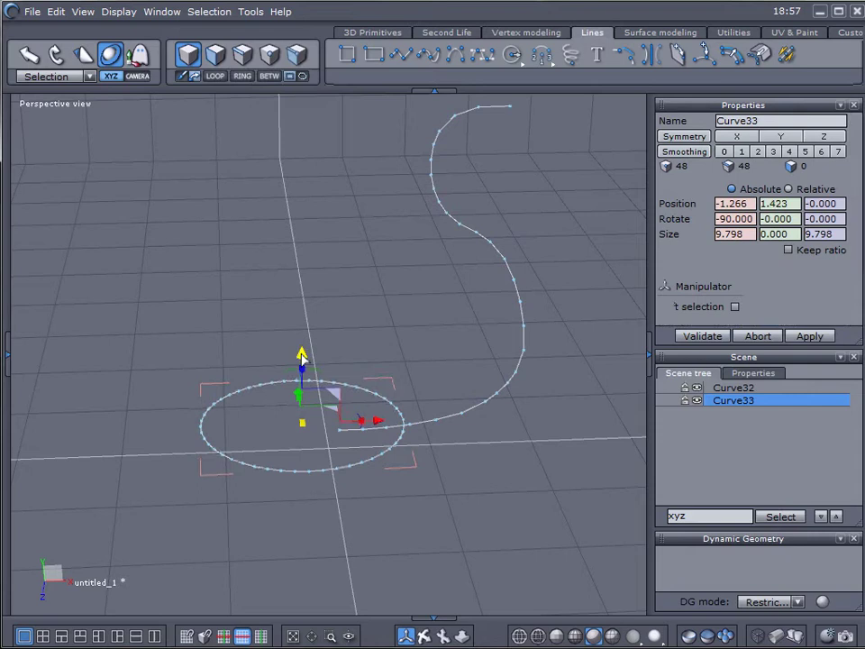
pyautogui.moveTo(488, 476); pyautogui.dragTo(444, 416, button='right')
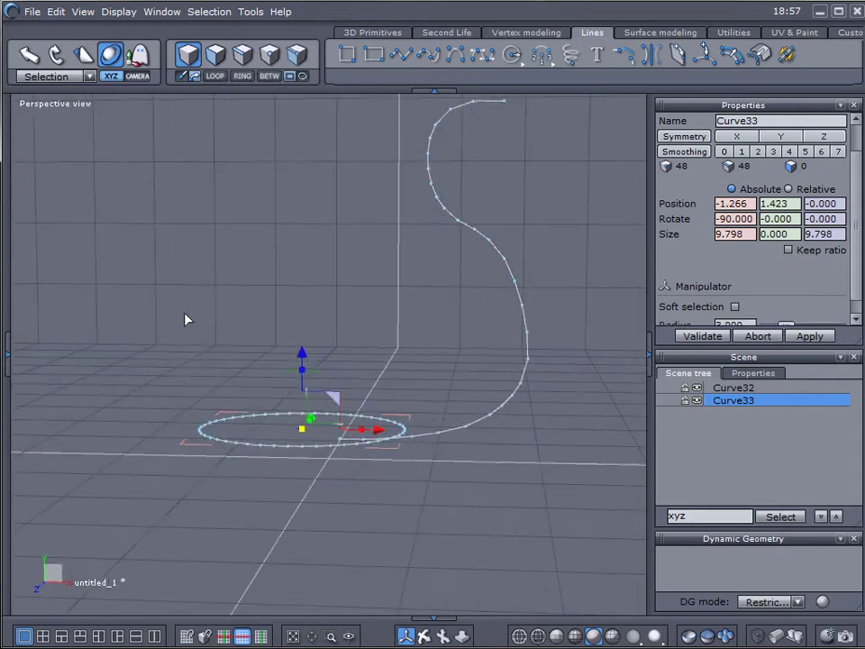
# Sweep the circle with the S-shaped curve as its profile to form the vase, and select the resulting surface.
pyautogui.click(638, 36)
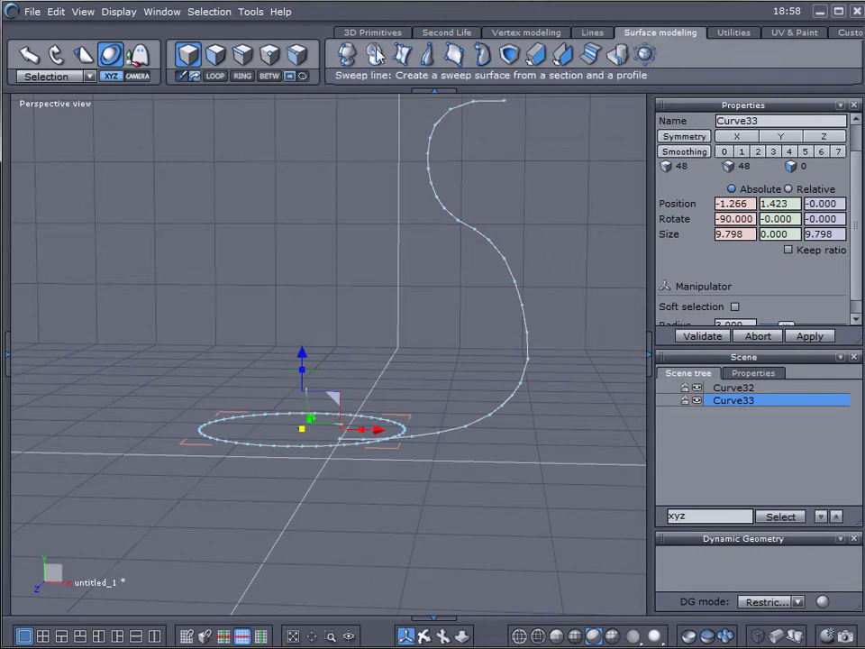
pyautogui.click(347, 56)
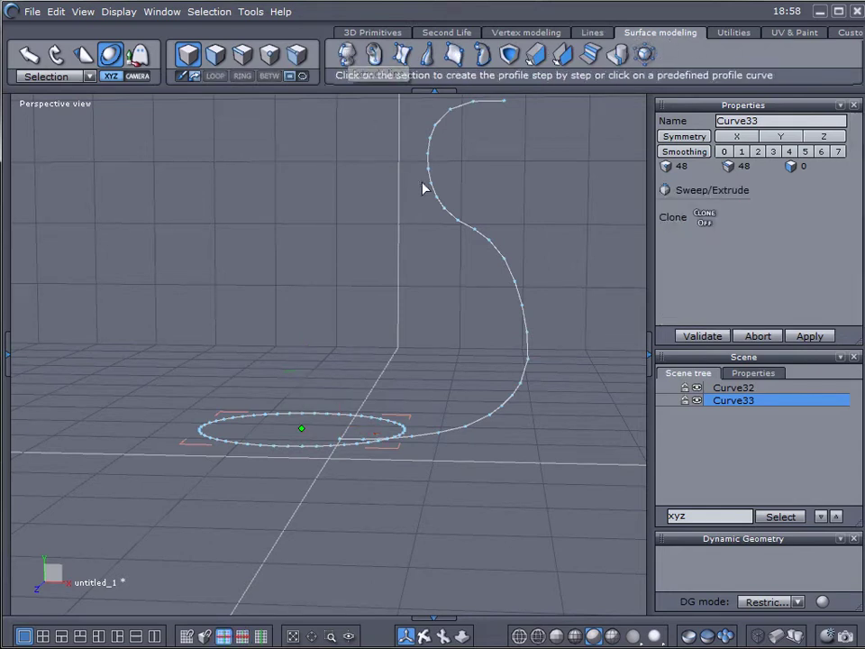
pyautogui.click(439, 193)
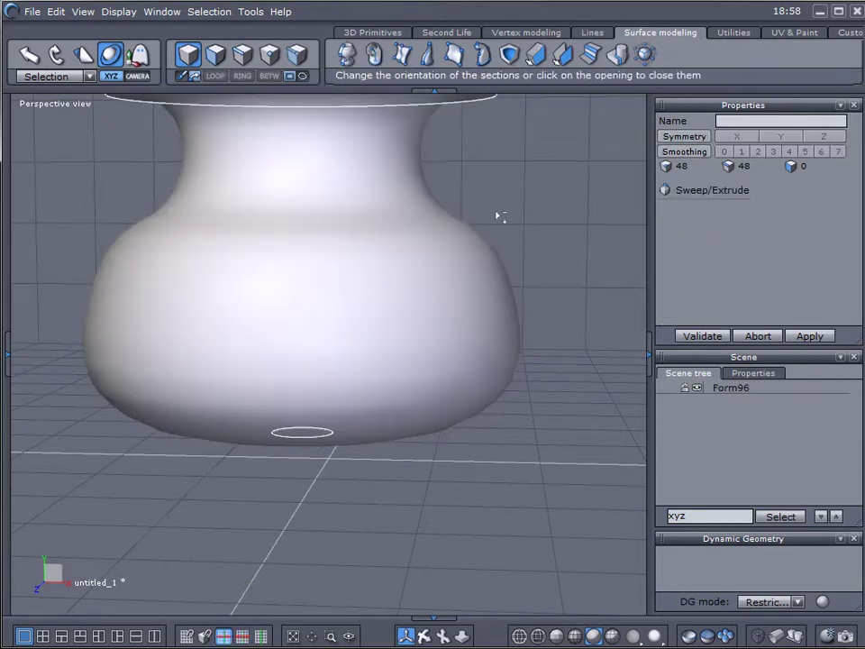
pyautogui.moveTo(500, 217); pyautogui.dragTo(469, 156, button='middle')
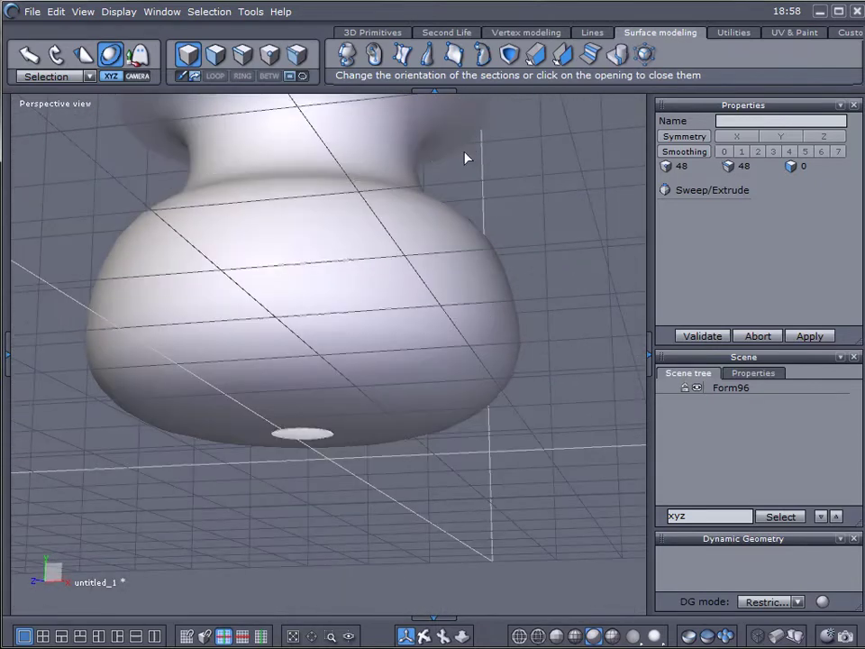
pyautogui.press('space')
pyautogui.moveTo(381, 429); pyautogui.dragTo(404, 355, button='middle')
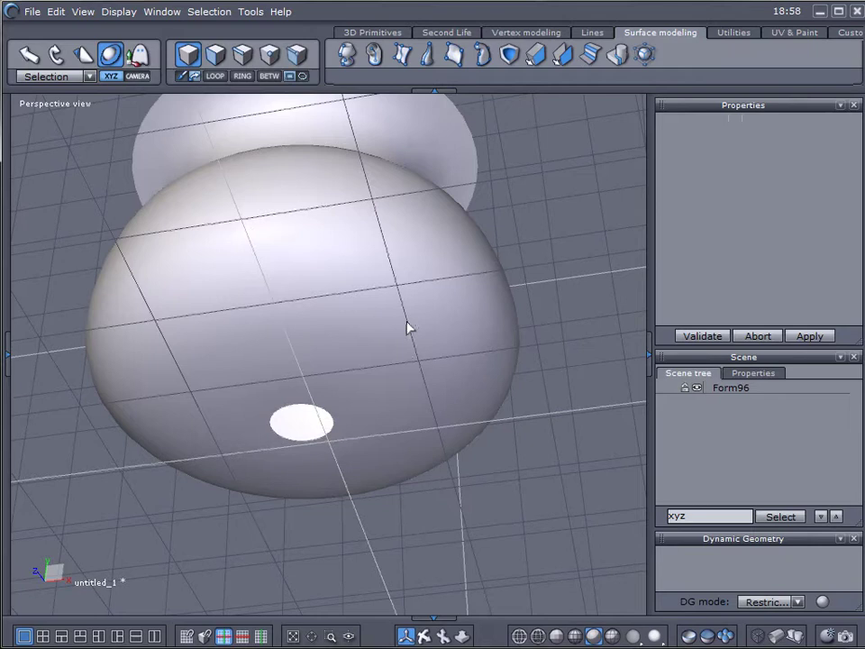
pyautogui.click(409, 329)
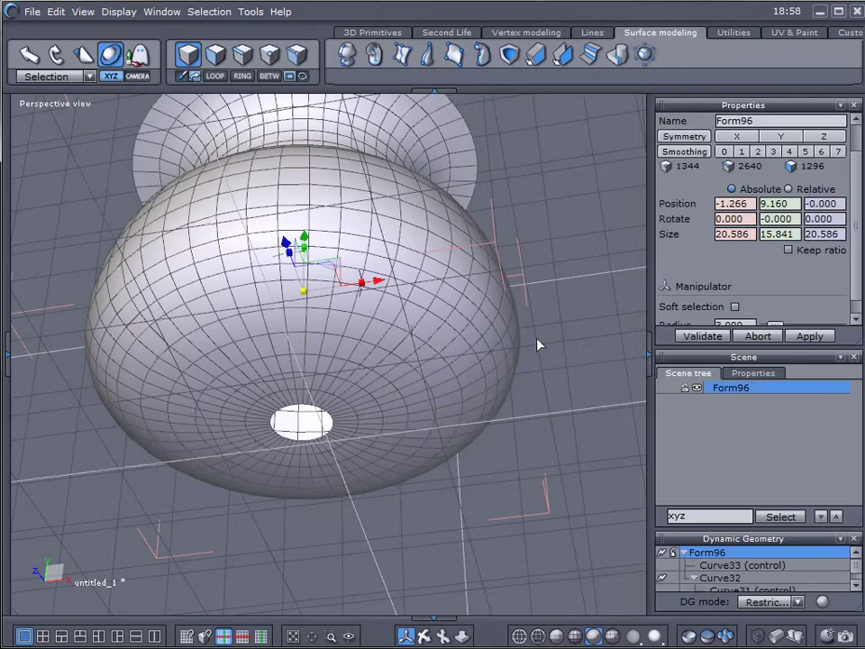
# Collapse the vase's dynamic geometry and close the round hole in its base.
pyautogui.click(663, 554)
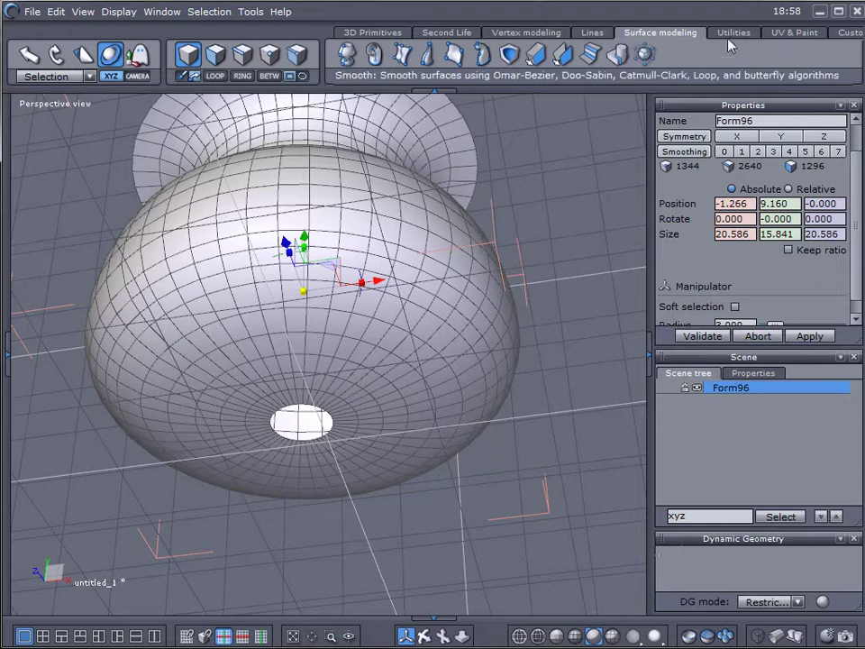
pyautogui.click(541, 32)
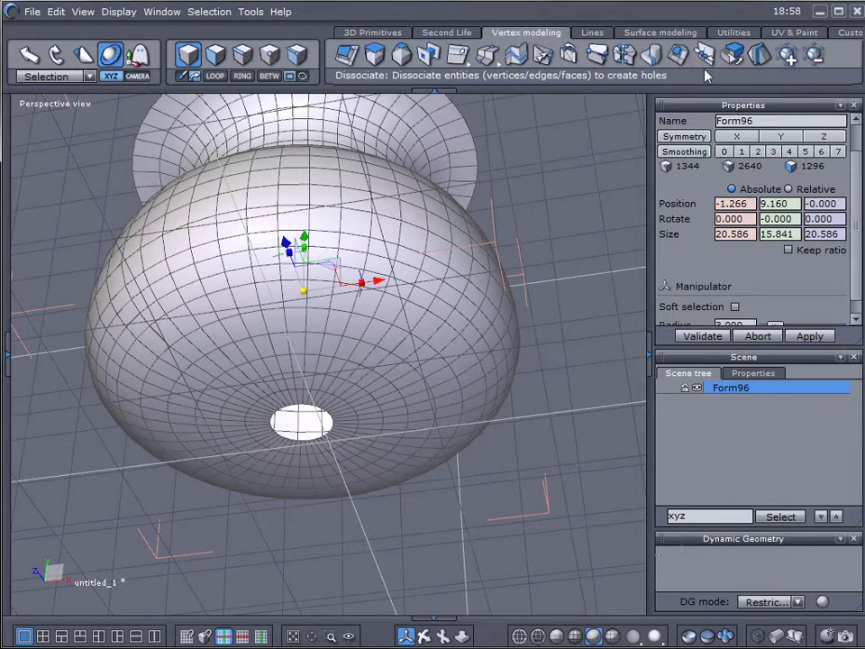
pyautogui.click(517, 54)
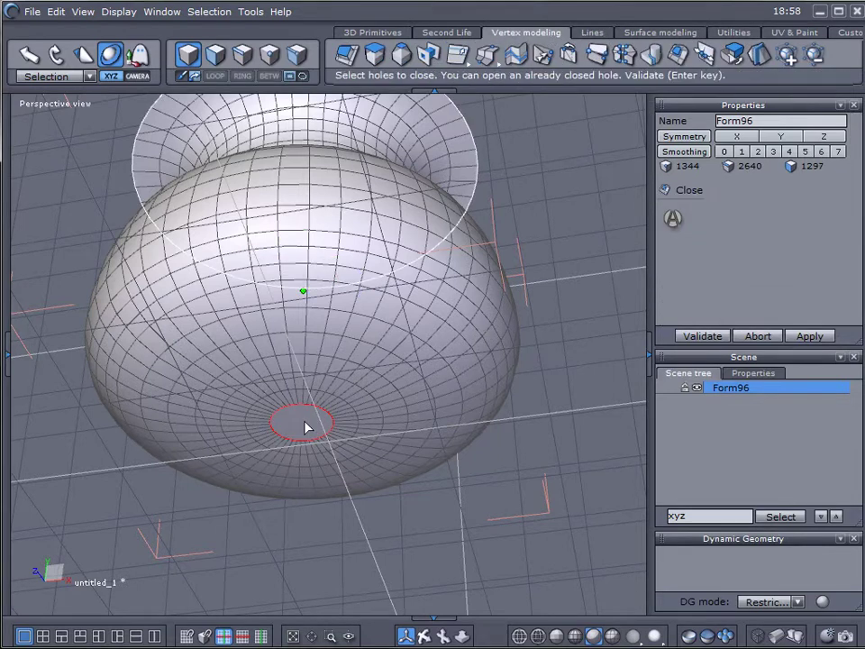
pyautogui.click(304, 427)
# Finish closing the hole and switch to face selection on the vase.
pyautogui.moveTo(394, 321); pyautogui.dragTo(440, 416, button='right')
pyautogui.moveTo(476, 237); pyautogui.dragTo(468, 260, button='right')
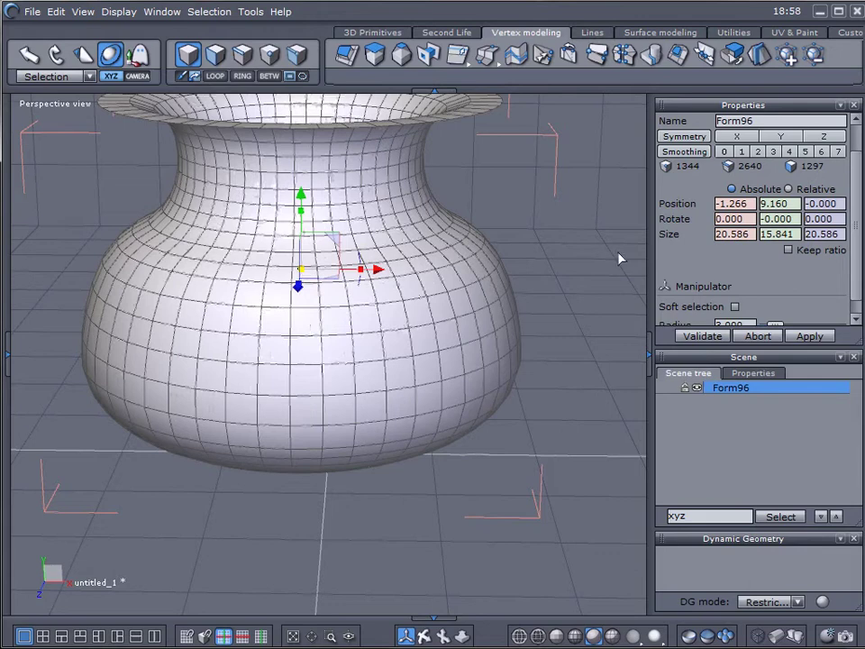
pyautogui.moveTo(583, 238); pyautogui.dragTo(472, 265, button='right')
pyautogui.click(215, 55)
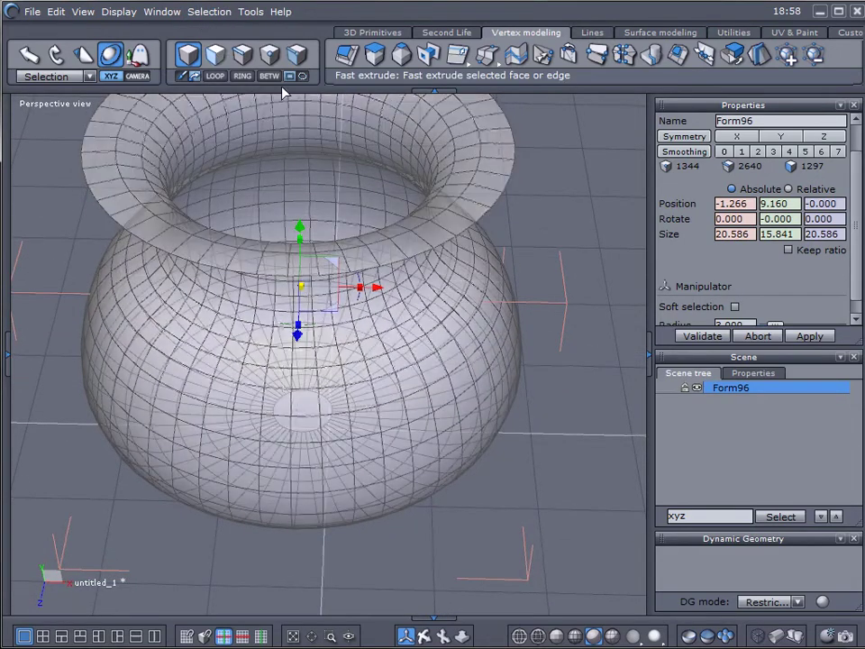
pyautogui.moveTo(581, 309); pyautogui.dragTo(445, 300, button='right')
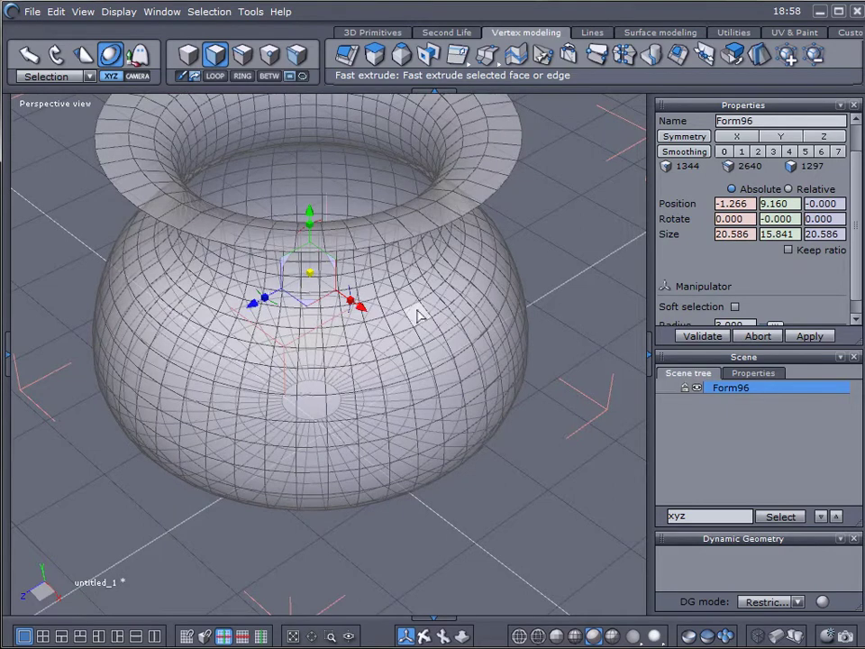
pyautogui.click(417, 312)
pyautogui.keyDown('shift'); pyautogui.click(434, 308); pyautogui.keyUp('shift')
pyautogui.keyDown('shift'); pyautogui.click(442, 317); pyautogui.keyUp('shift')
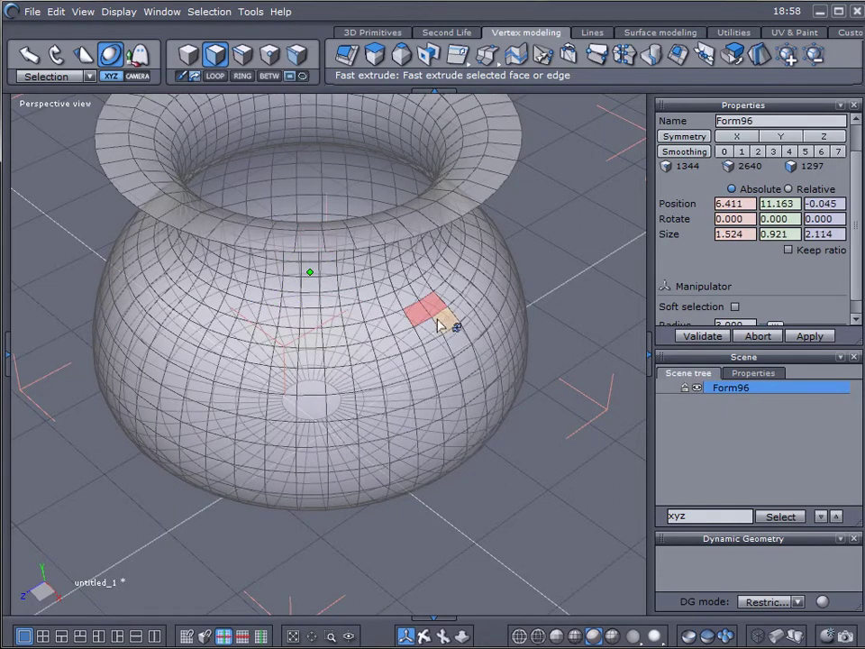
pyautogui.keyDown('shift'); pyautogui.click(434, 327); pyautogui.keyUp('shift')
pyautogui.moveTo(222, 332); pyautogui.dragTo(380, 301, button='right')
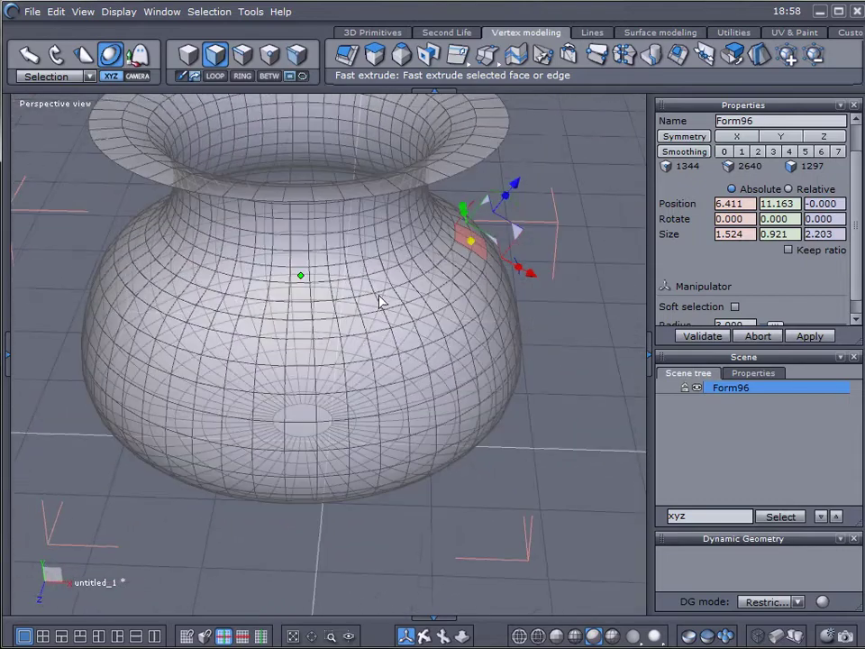
pyautogui.moveTo(527, 310); pyautogui.dragTo(206, 226, button='right')
pyautogui.click(587, 280)
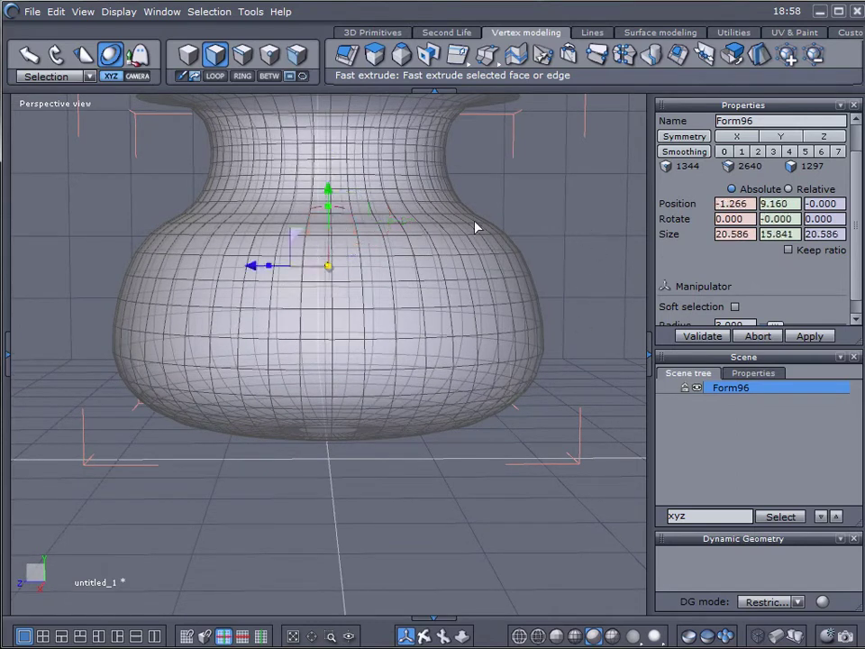
# Select a two-by-two block of faces on the vase's shoulder at each of the two opposite ends along X.
pyautogui.click(318, 221)
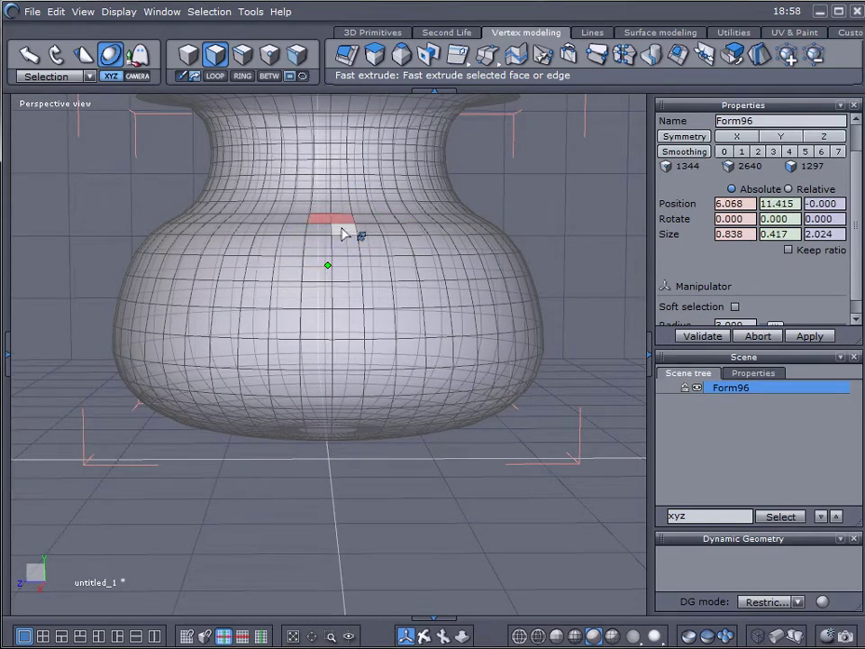
pyautogui.keyDown('shift'); pyautogui.click(343, 232); pyautogui.keyUp('shift')
pyautogui.keyDown('shift'); pyautogui.click(323, 232); pyautogui.keyUp('shift')
pyautogui.moveTo(135, 275); pyautogui.dragTo(506, 325, button='right')
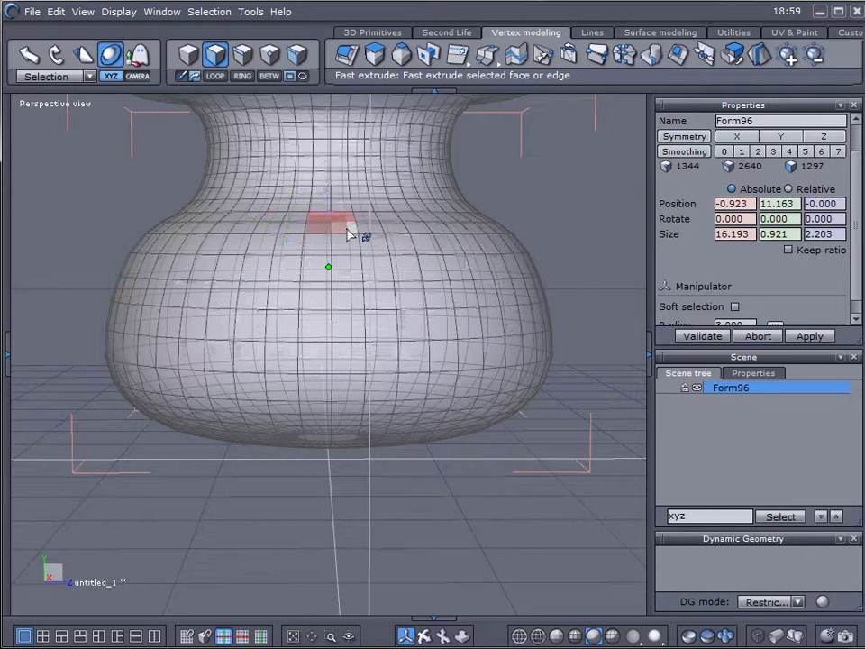
pyautogui.keyDown('shift'); pyautogui.click(347, 232); pyautogui.keyUp('shift')
pyautogui.keyDown('shift'); pyautogui.click(315, 231); pyautogui.keyUp('shift')
pyautogui.moveTo(566, 274)
pyautogui.mouseDown(button='right')
pyautogui.moveTo(218, 341)
pyautogui.moveTo(207, 321)
pyautogui.moveTo(228, 322)
pyautogui.mouseUp(button='right')
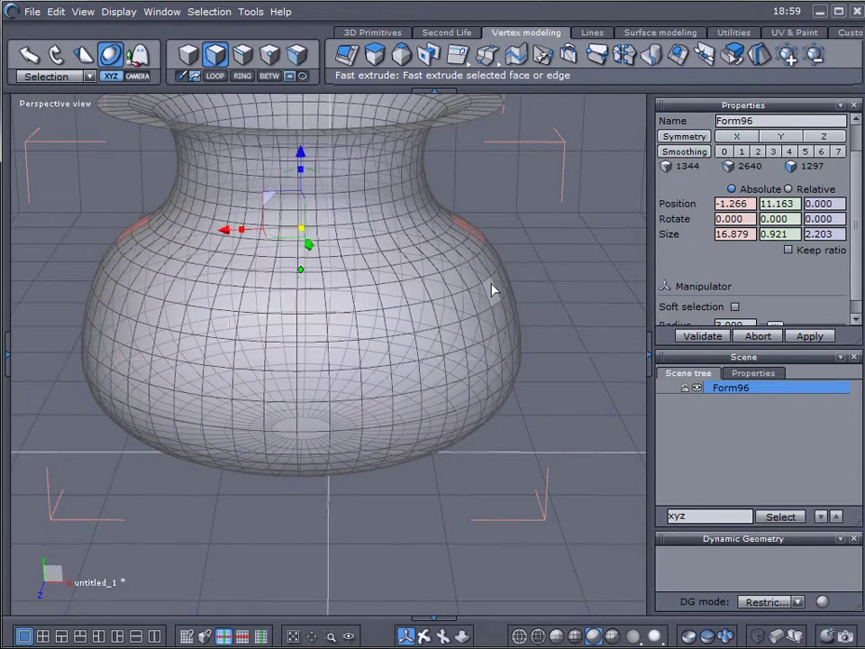
# Sweep-extrude both blocks of shoulder faces outward in several bent sections to form the upper arches of two mirrored handles.
pyautogui.moveTo(319, 310); pyautogui.dragTo(377, 313, button='right')
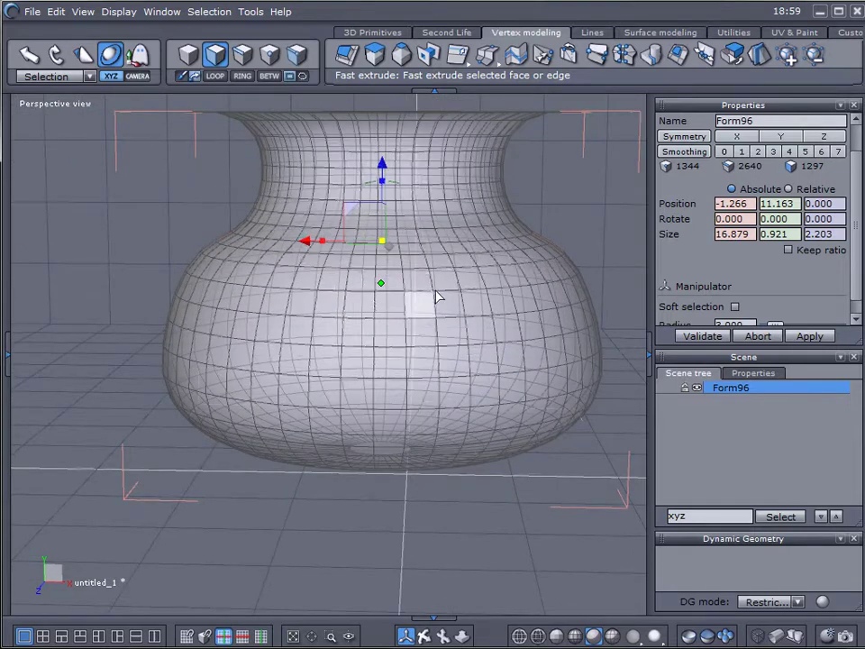
pyautogui.moveTo(289, 334); pyautogui.dragTo(253, 326, button='right')
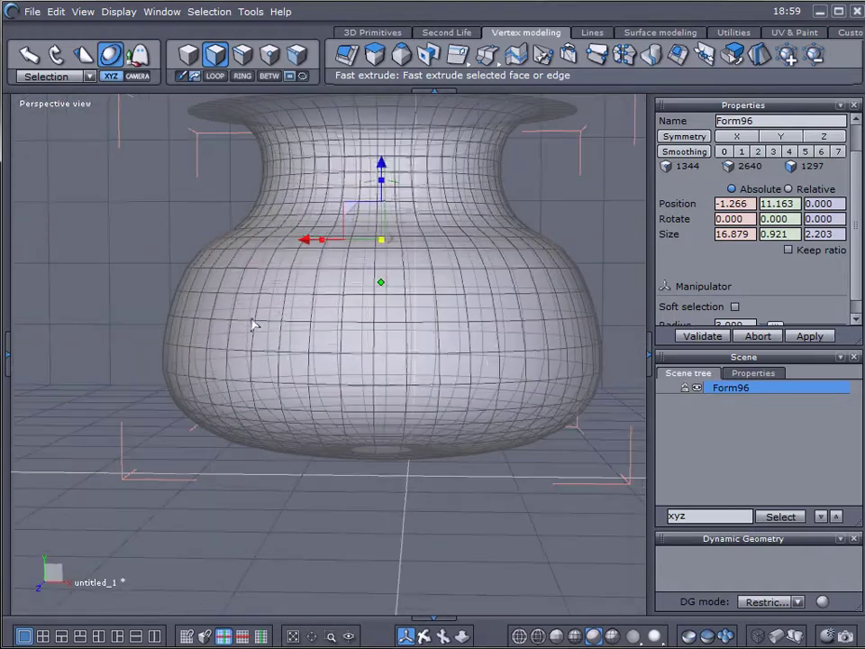
pyautogui.moveTo(418, 350); pyautogui.dragTo(334, 348, button='middle')
pyautogui.scroll(-2, 363, 348)
pyautogui.moveTo(334, 349); pyautogui.dragTo(348, 353, button='right')
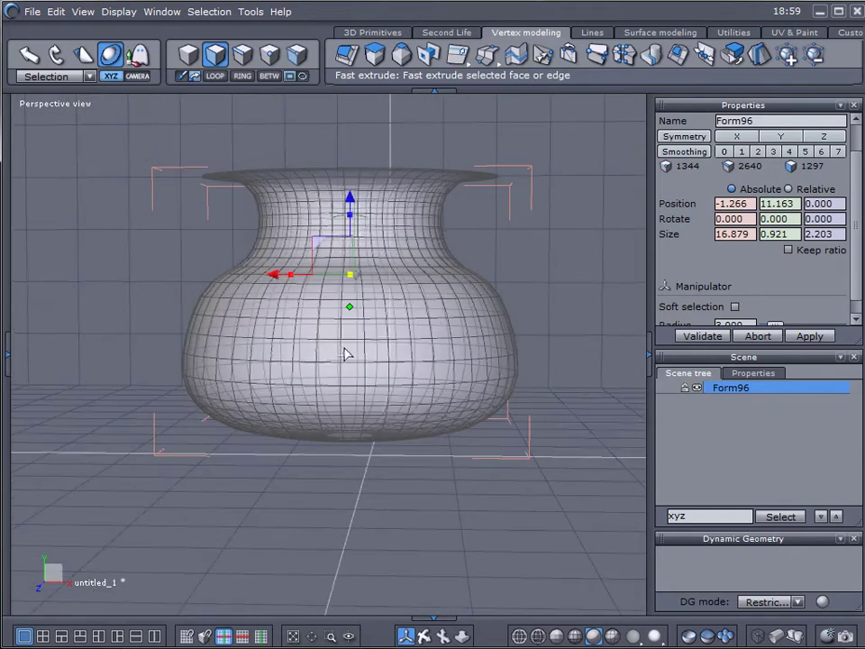
pyautogui.click(373, 60)
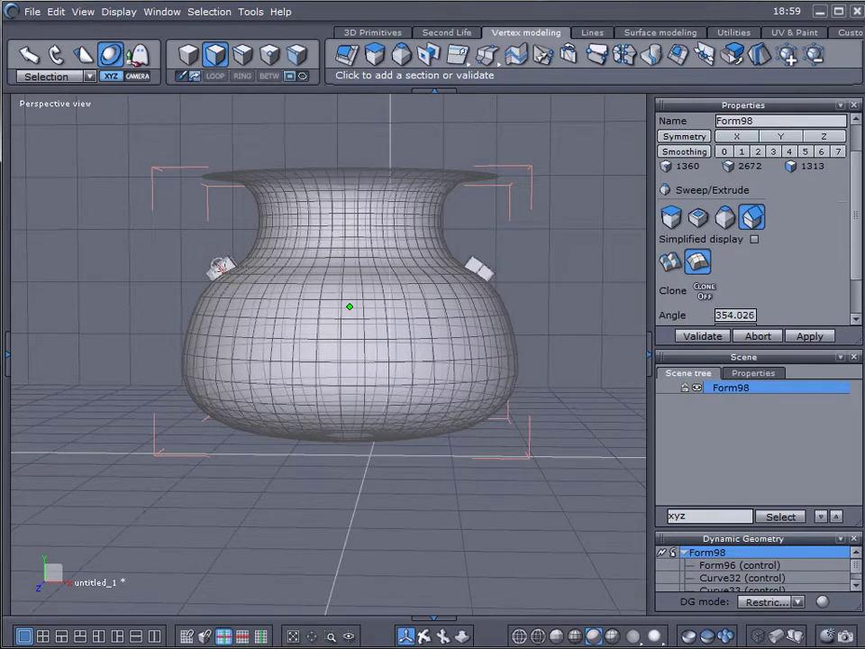
pyautogui.click(219, 267)
pyautogui.click(211, 255)
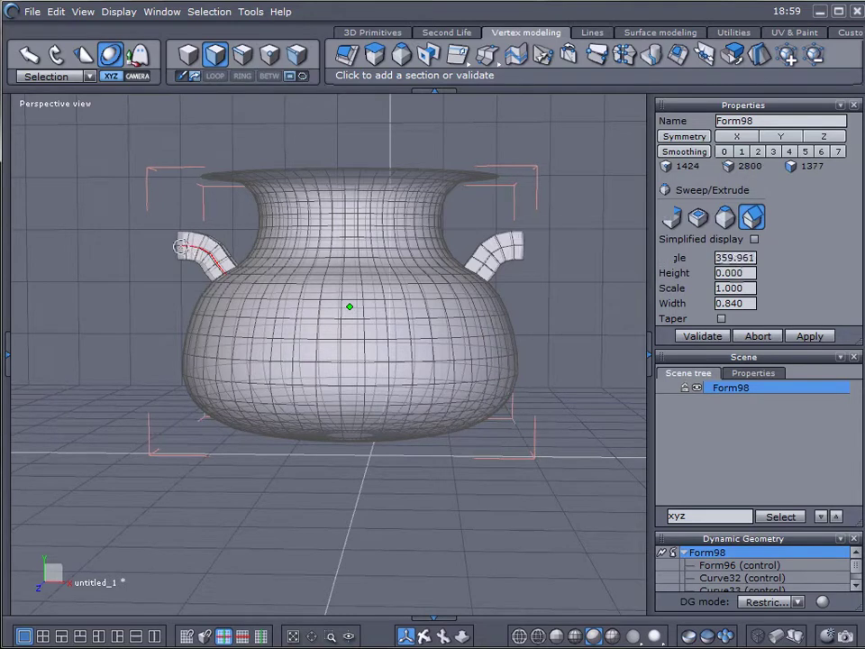
pyautogui.click(168, 249)
pyautogui.click(157, 256)
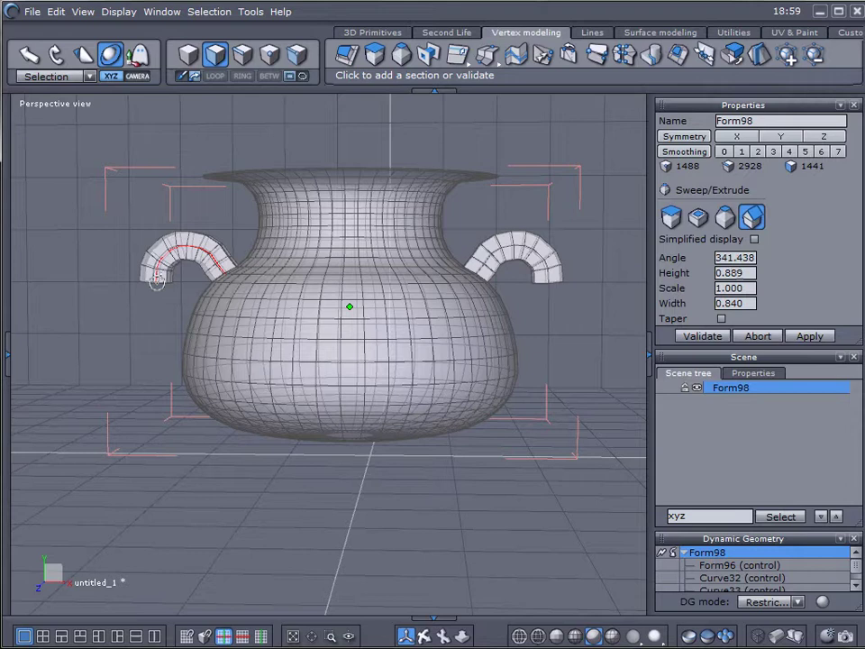
# Add swept sections that bring both handles down and curve them back in against the vase's belly.
pyautogui.click(157, 281)
pyautogui.click(160, 298)
pyautogui.click(168, 305)
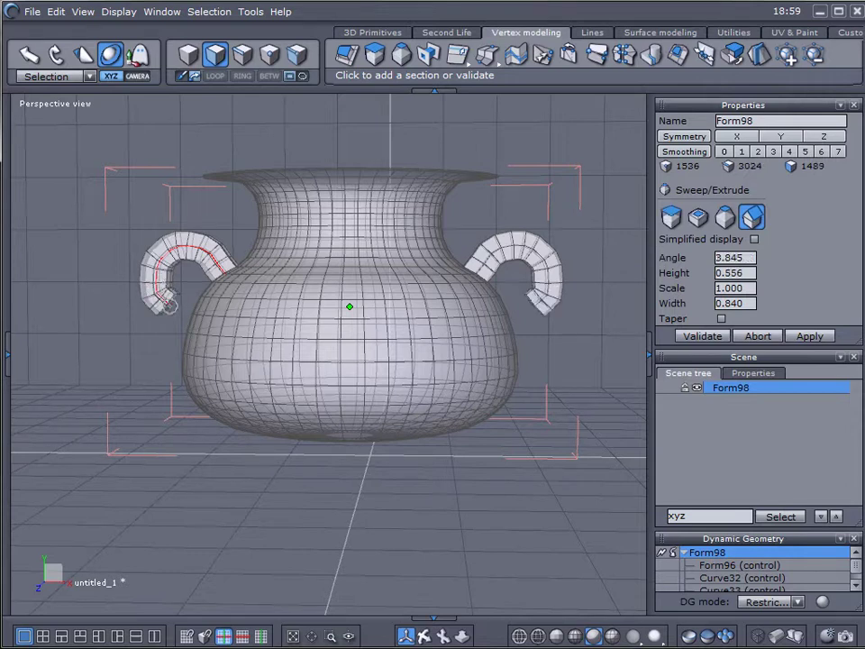
pyautogui.click(176, 309)
pyautogui.click(178, 316)
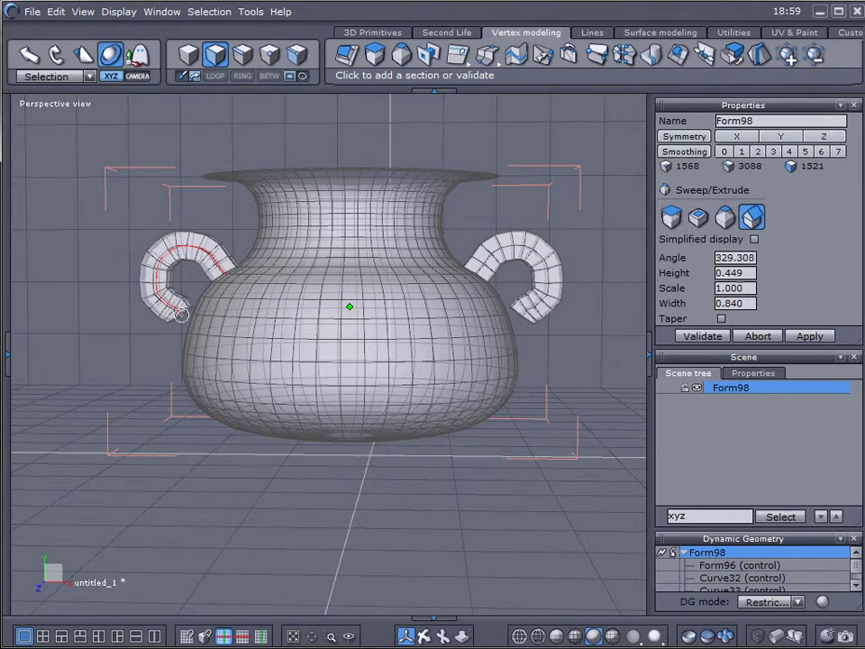
pyautogui.click(181, 325)
# Extend the handles down and outward from the belly, tapering the sections to a scale of about 0.26.
pyautogui.click(177, 334)
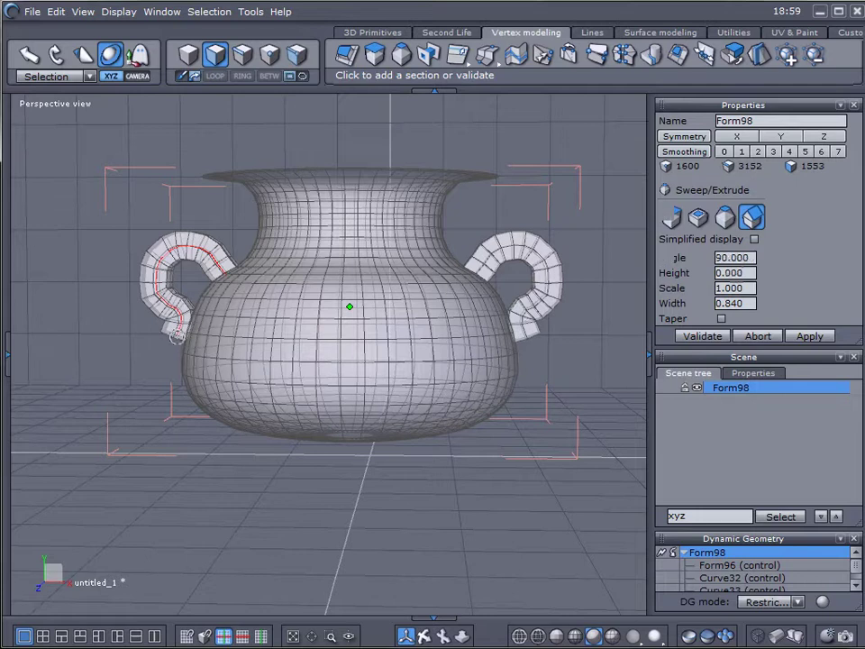
pyautogui.click(169, 345)
pyautogui.click(155, 360)
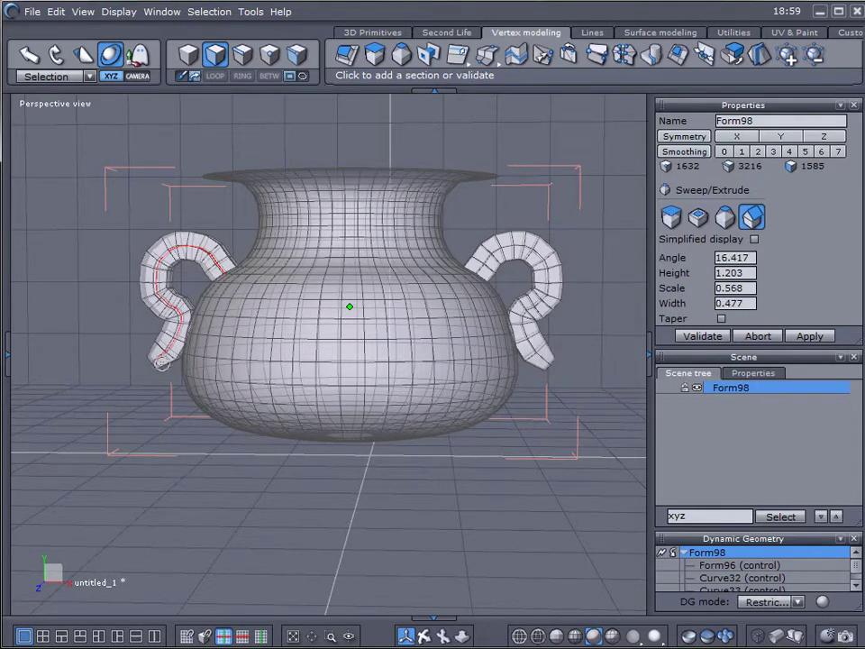
pyautogui.click(142, 366)
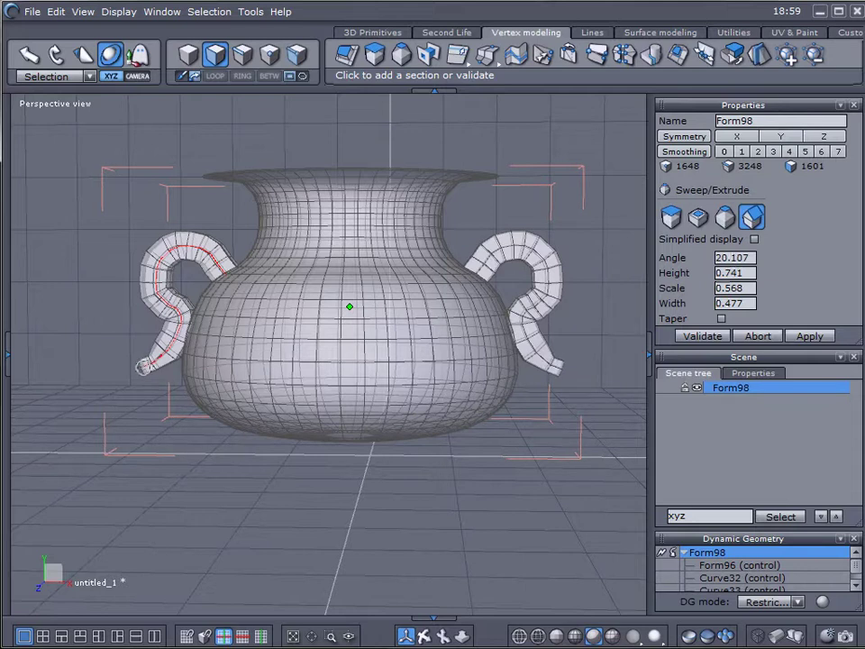
pyautogui.click(140, 365)
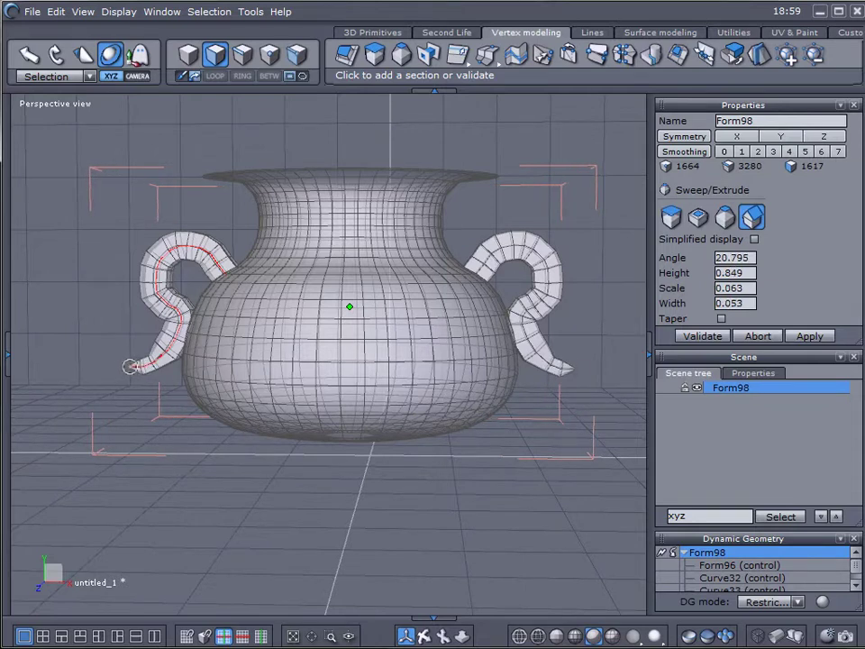
pyautogui.click(133, 366)
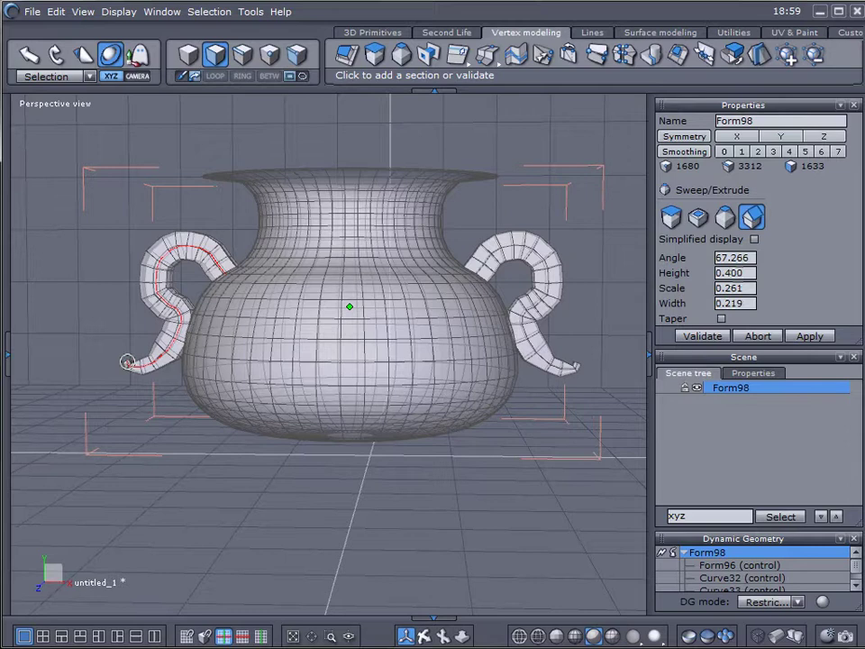
# Curl the narrow handle tips upward and inward into small spirals at scale 0.261, and finish the extrusion.
pyautogui.click(124, 361)
pyautogui.click(124, 357)
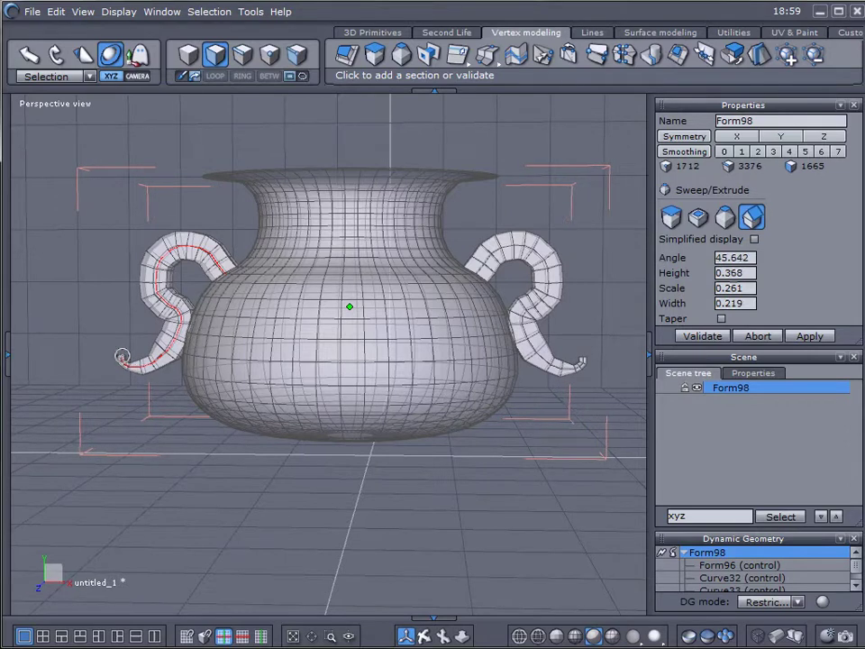
pyautogui.click(125, 352)
pyautogui.click(125, 353)
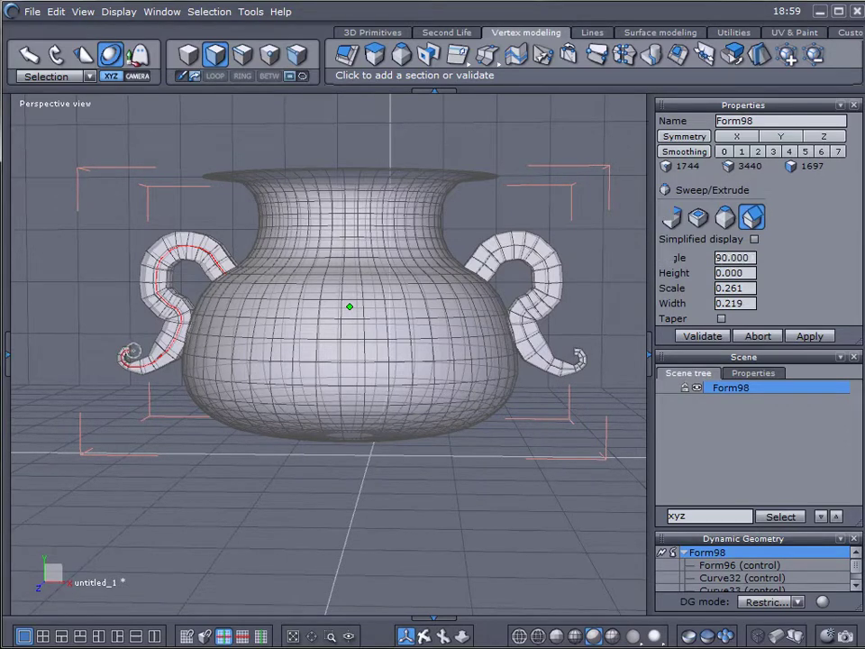
pyautogui.click(128, 355)
pyautogui.click(131, 358)
pyautogui.rightClick(138, 360)
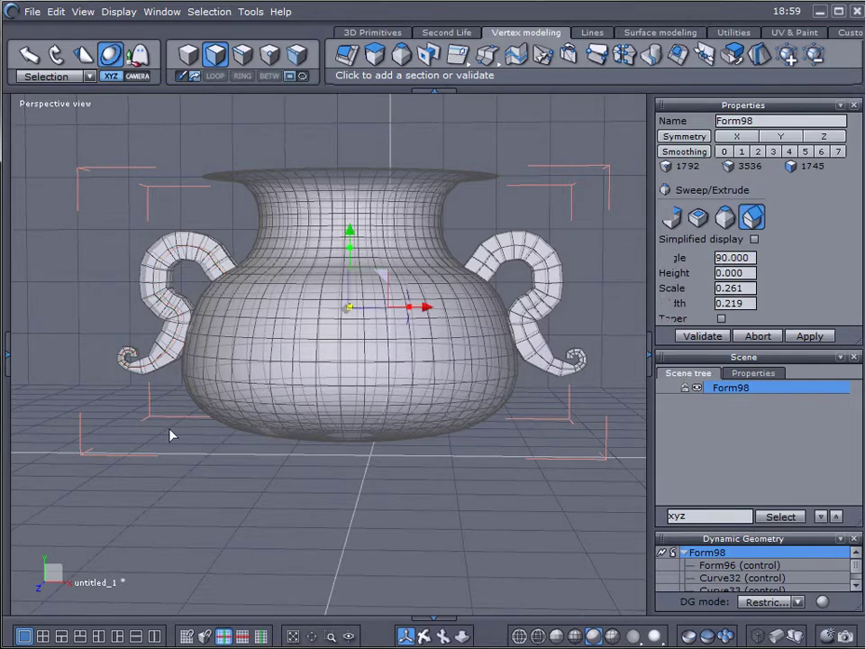
pyautogui.moveTo(154, 435); pyautogui.dragTo(201, 439, button='middle')
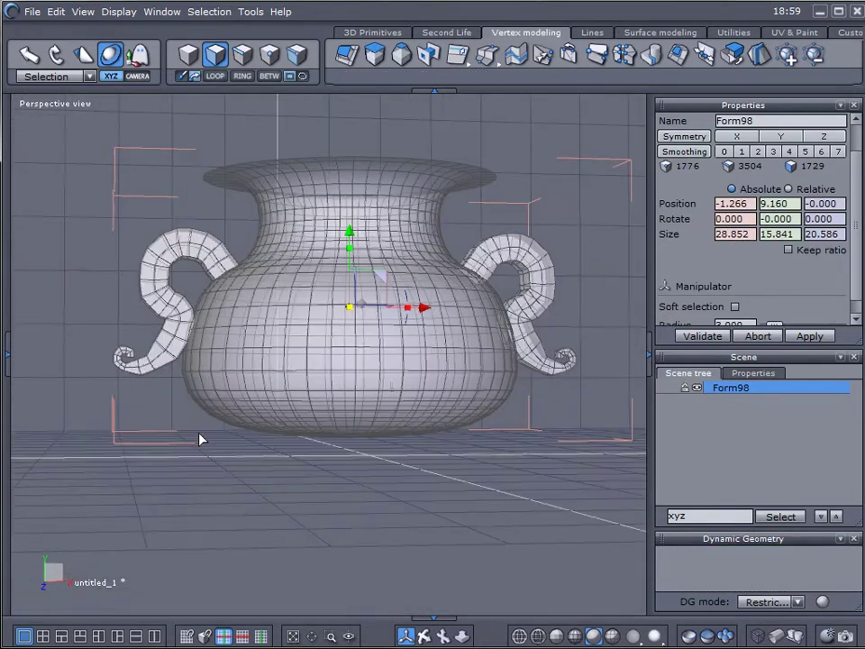
# Return to whole-object selection and smooth the vase with its handles to level 2.
pyautogui.click(343, 379)
pyautogui.click(187, 56)
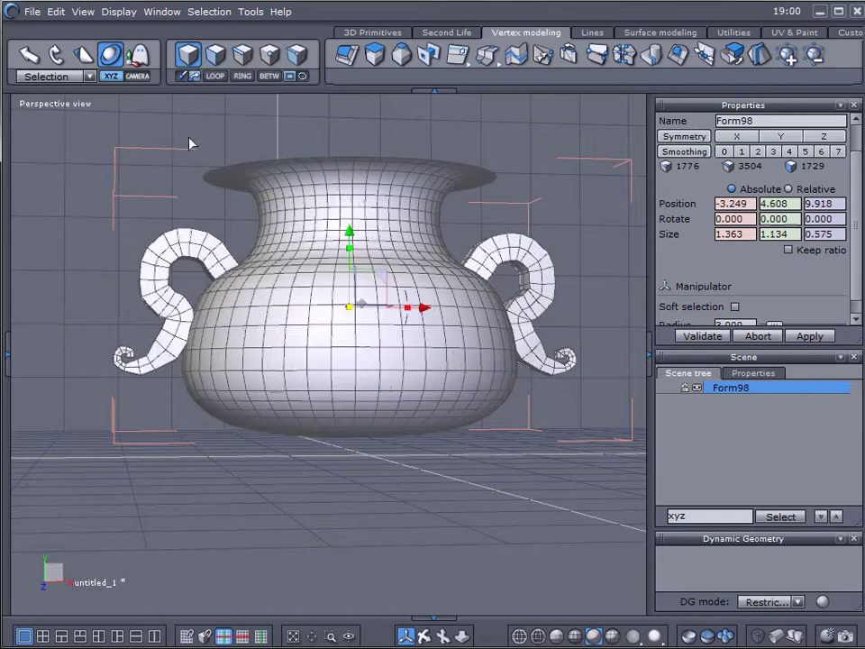
pyautogui.moveTo(406, 239); pyautogui.dragTo(441, 425, button='middle')
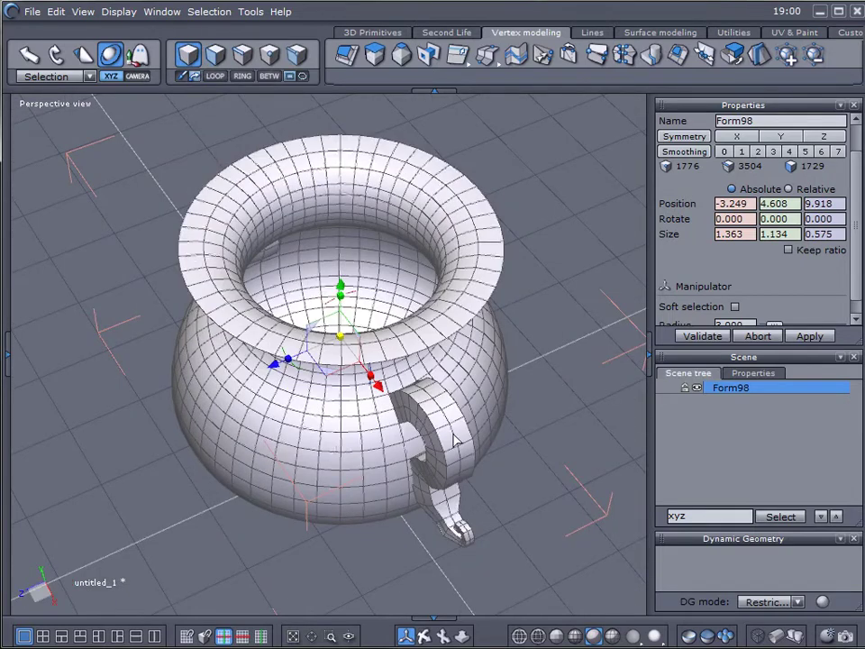
pyautogui.moveTo(239, 427); pyautogui.dragTo(468, 359, button='middle')
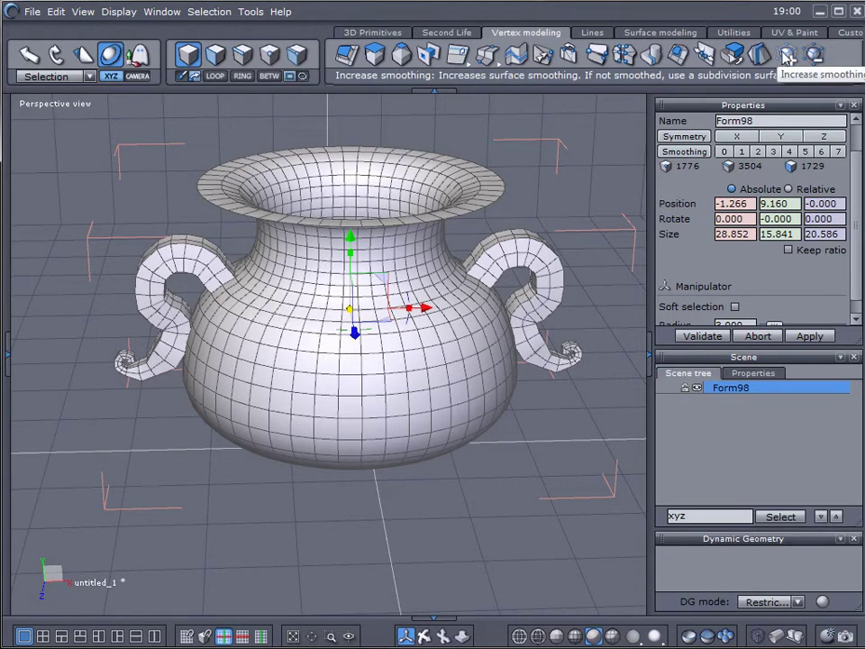
pyautogui.click(786, 56)
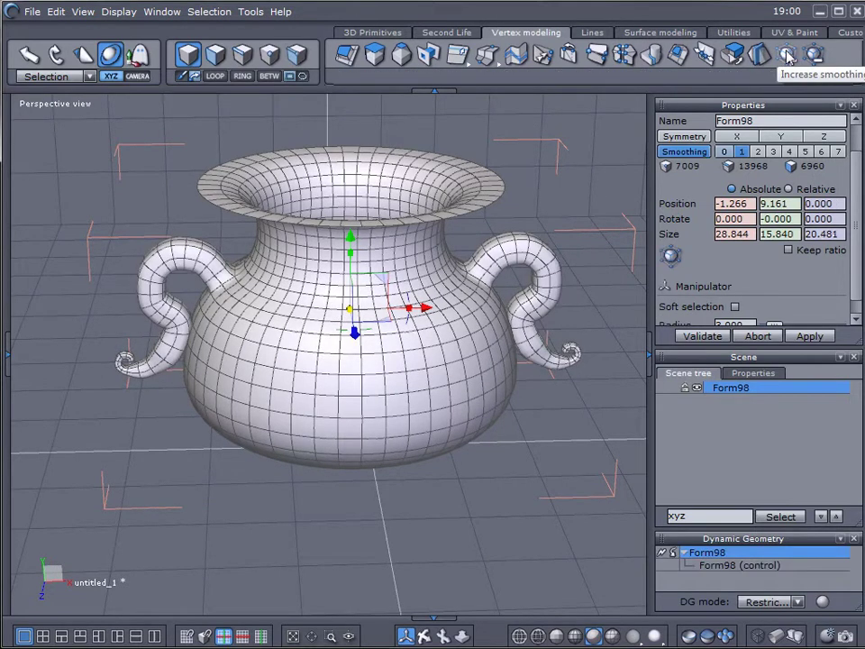
pyautogui.click(786, 56)
pyautogui.moveTo(606, 167); pyautogui.dragTo(343, 310, button='middle')
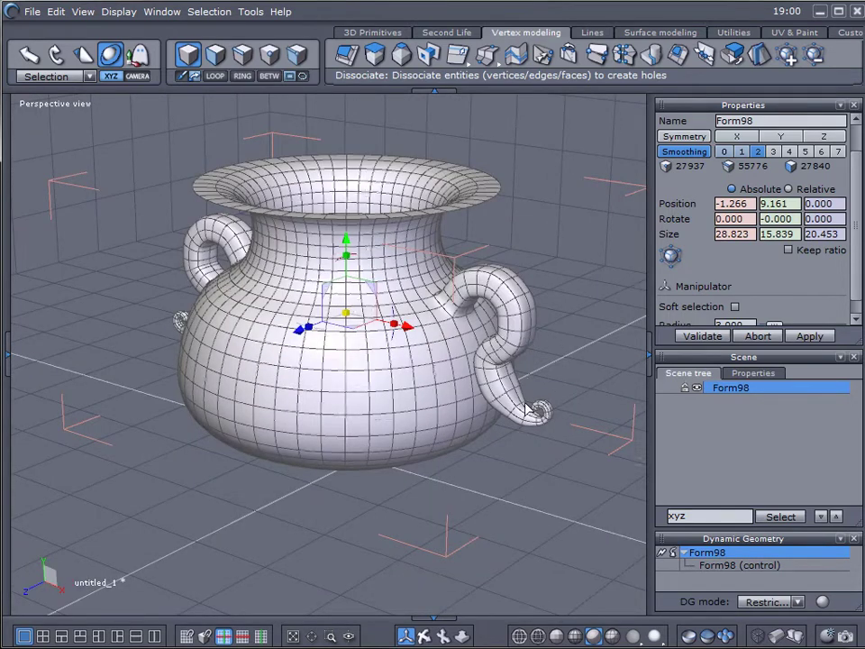
pyautogui.moveTo(595, 316); pyautogui.dragTo(474, 349, button='middle')
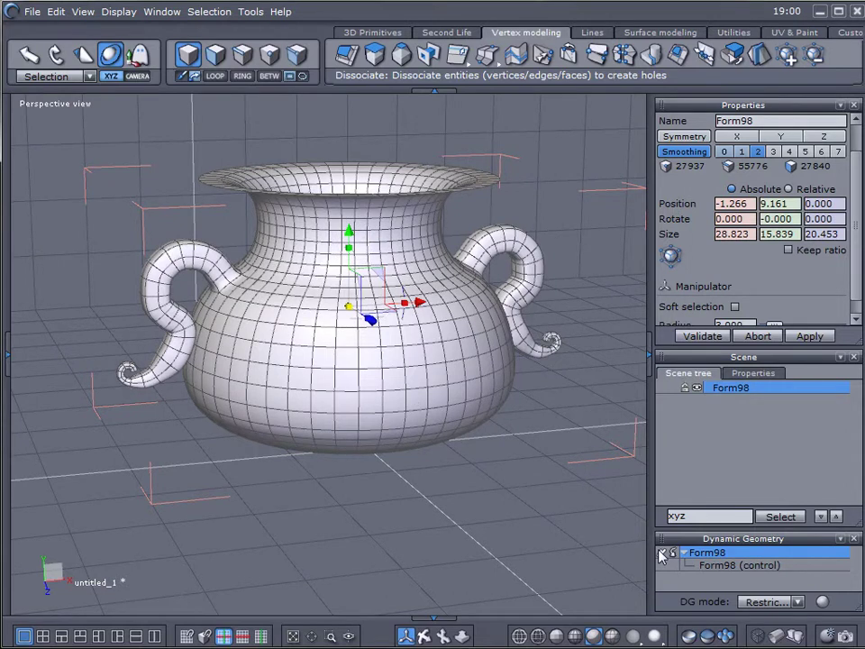
# Collapse the vase's dynamic level 2 smoothing into permanent mesh geometry and check the denser handles from several sides.
pyautogui.click(662, 553)
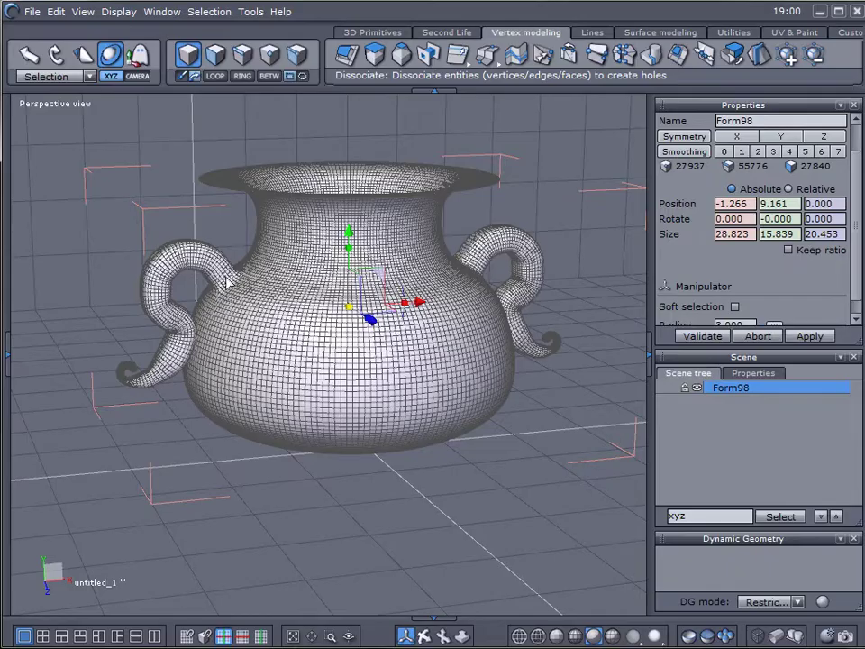
pyautogui.moveTo(284, 455); pyautogui.dragTo(194, 406, button='middle')
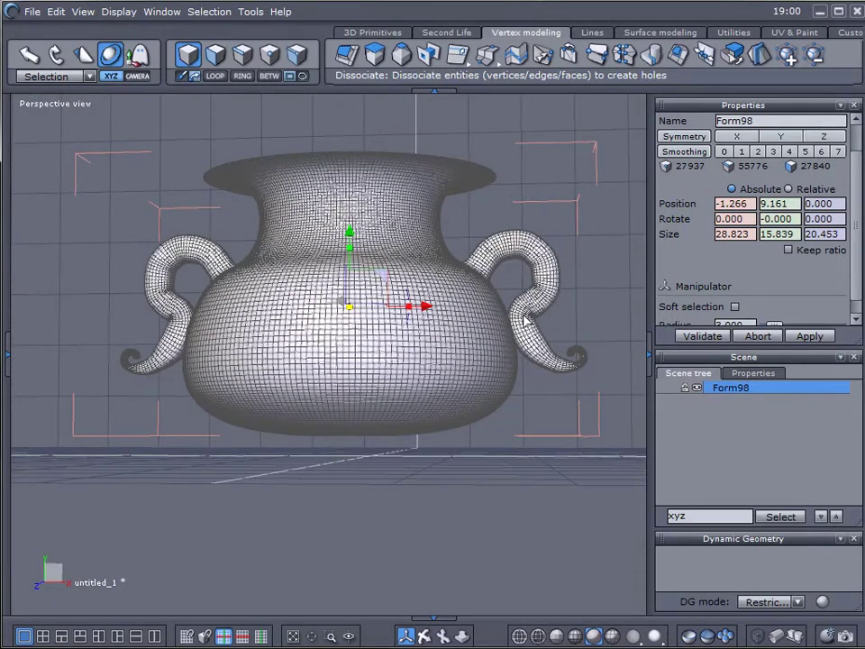
pyautogui.moveTo(525, 321); pyautogui.dragTo(270, 243, button='middle')
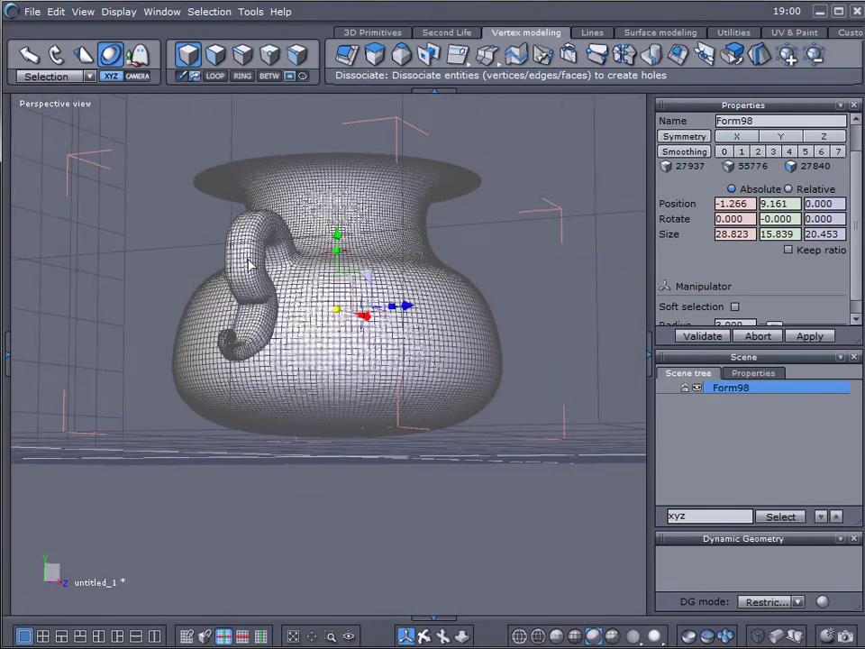
pyautogui.moveTo(534, 346); pyautogui.dragTo(467, 262, button='middle')
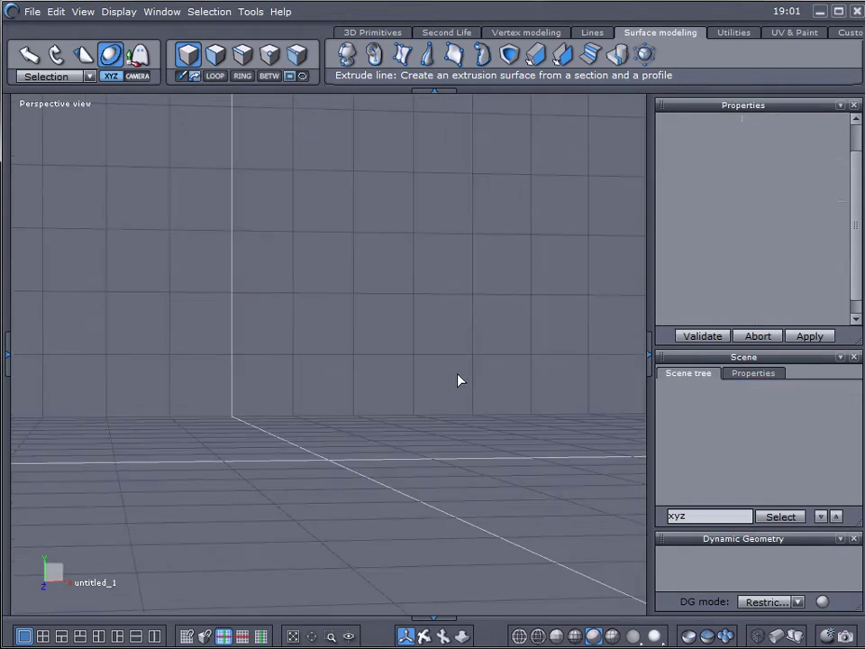
# Start an interpolated curve with range 3 in the empty scene, arching up and then dipping into a low trough.
pyautogui.moveTo(414, 346); pyautogui.dragTo(406, 376, button='middle')
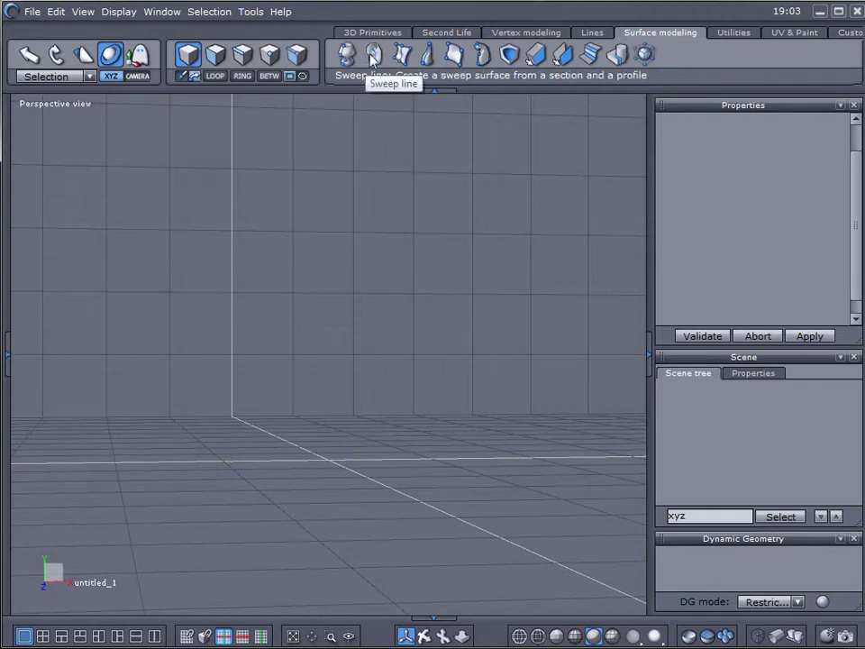
pyautogui.moveTo(457, 323); pyautogui.dragTo(395, 295, button='middle')
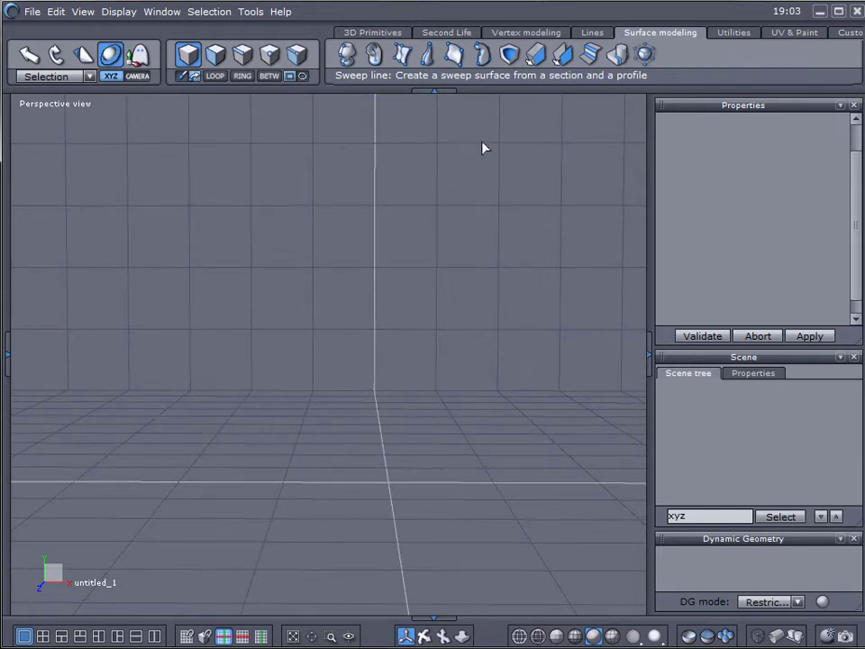
pyautogui.click(592, 34)
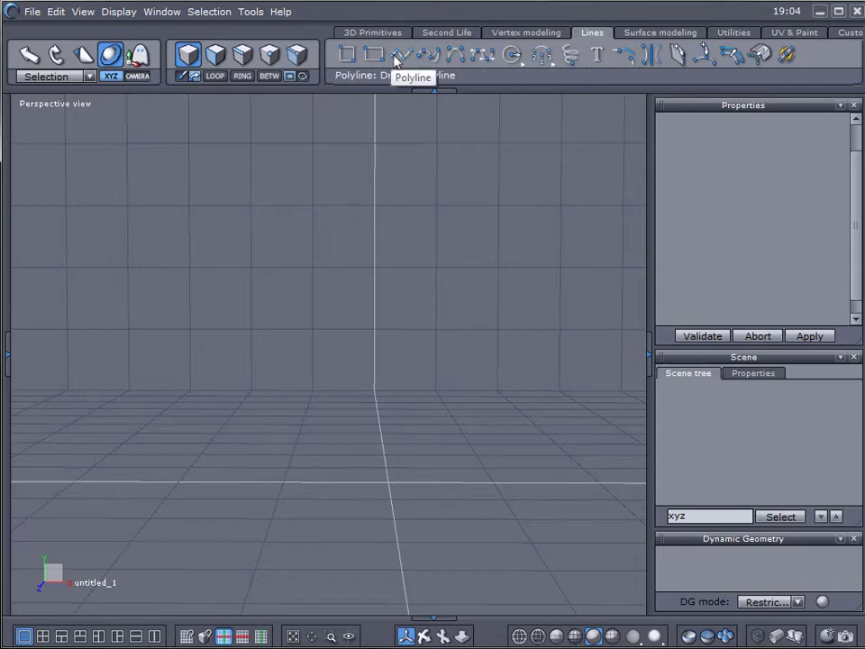
pyautogui.click(426, 55)
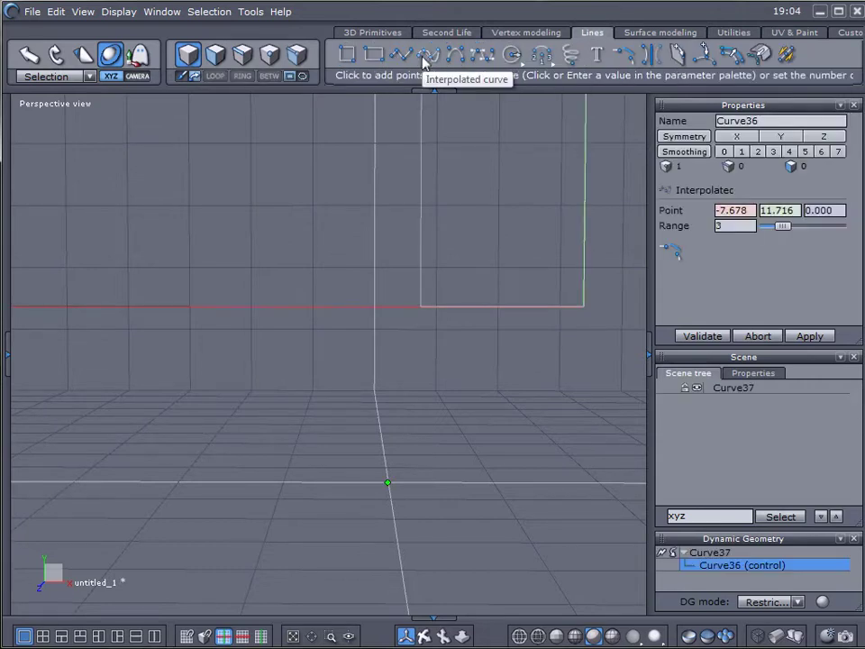
pyautogui.click(48, 319)
pyautogui.click(114, 245)
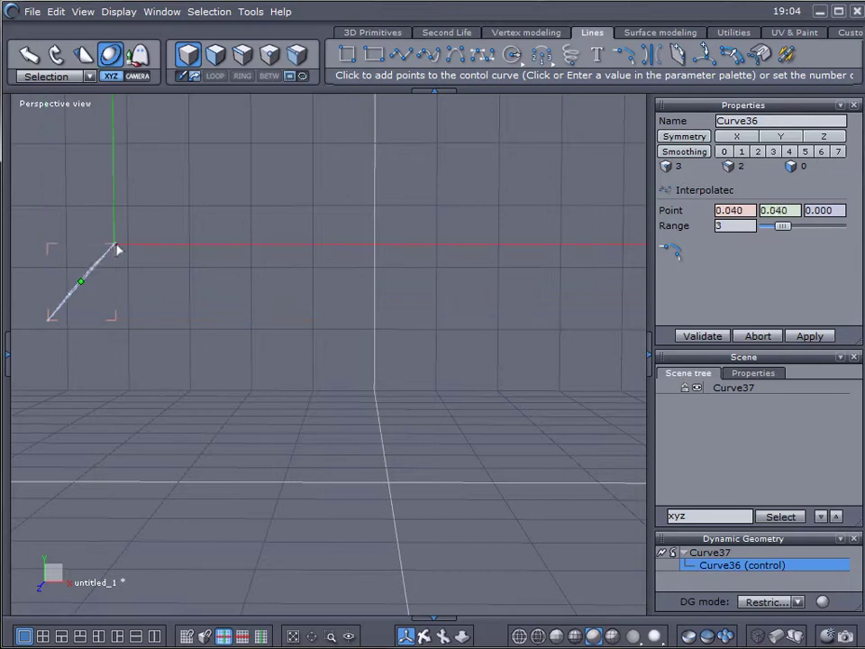
pyautogui.click(250, 237)
pyautogui.click(314, 292)
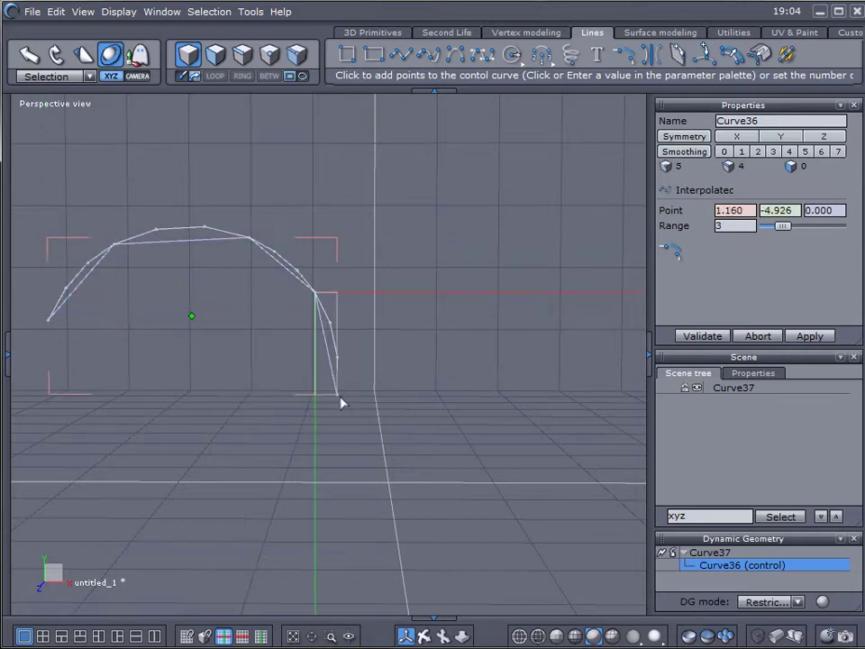
pyautogui.click(363, 407)
pyautogui.click(420, 422)
pyautogui.click(487, 410)
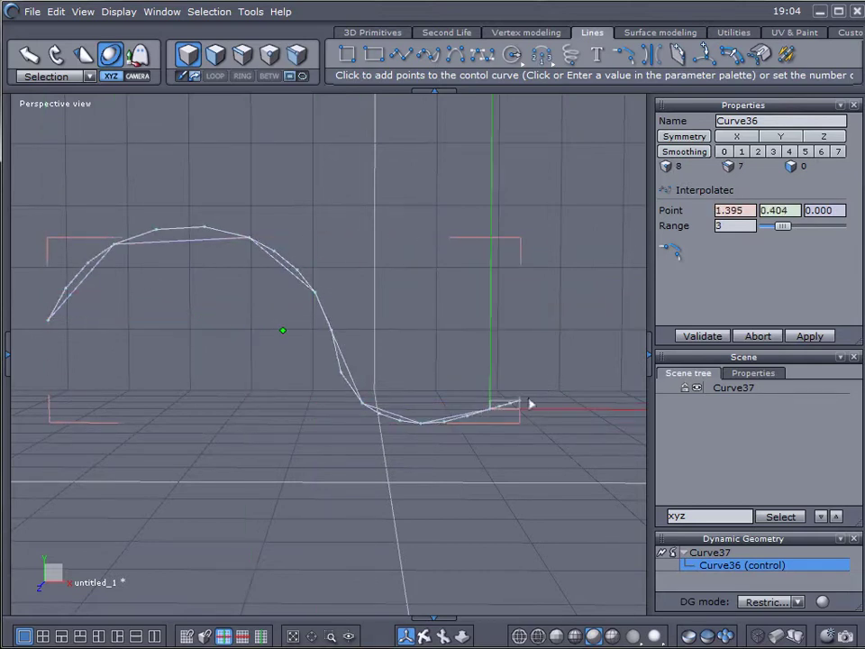
# Continue the curve up and back over itself in an S shape ending in a top hook, about 24.4 by 14.8 overall.
pyautogui.click(556, 364)
pyautogui.click(563, 303)
pyautogui.click(511, 231)
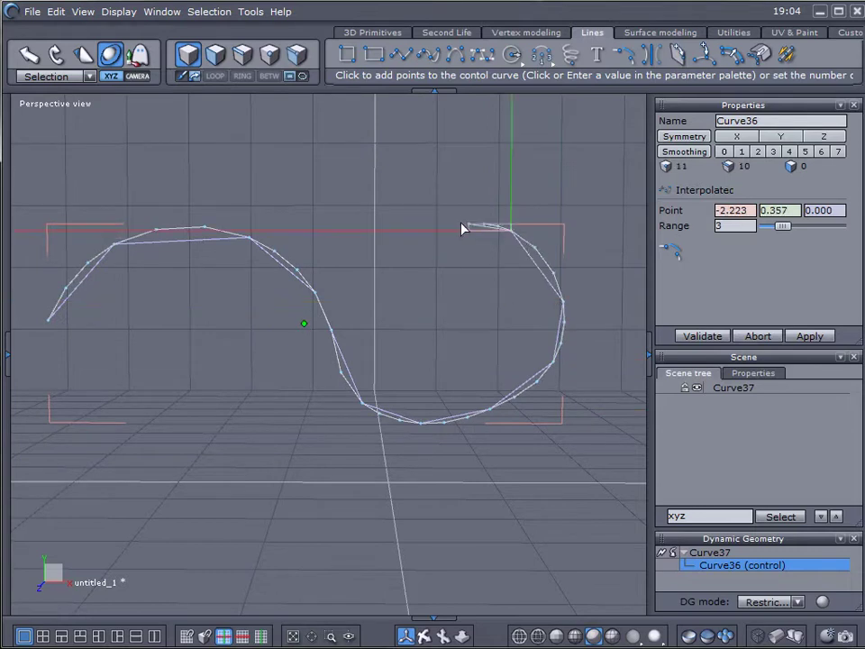
pyautogui.click(429, 223)
pyautogui.click(358, 210)
pyautogui.click(355, 155)
pyautogui.click(439, 109)
pyautogui.press('Return')
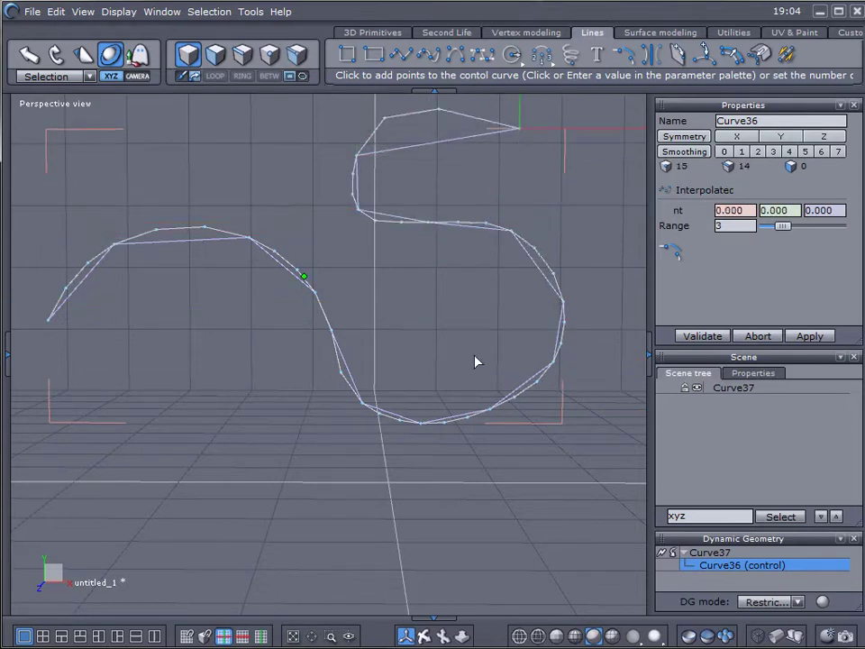
# Create a circle from its centre, radius about 1.8, beside the curve's upper end and give it 12 points.
pyautogui.moveTo(455, 346); pyautogui.dragTo(458, 294, button='middle')
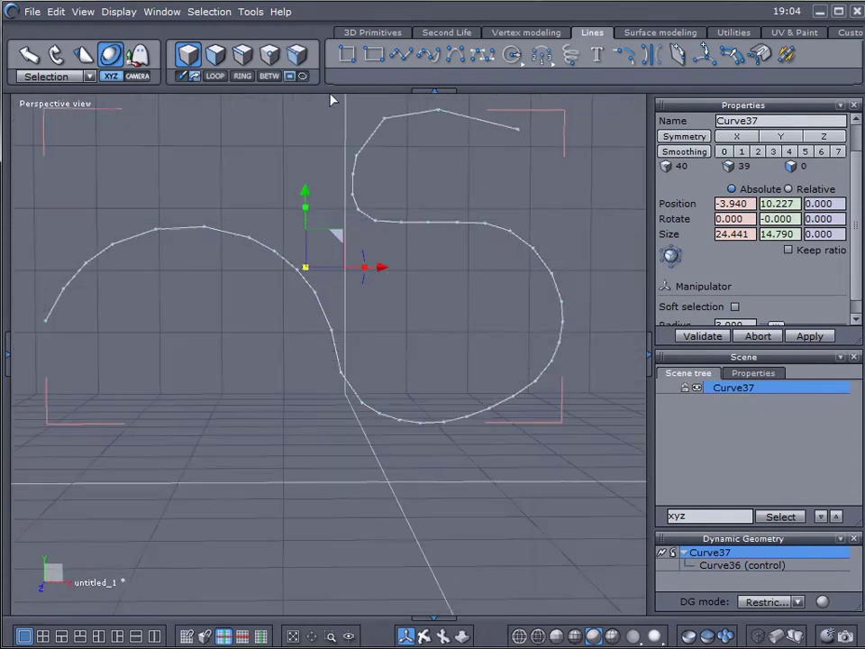
pyautogui.click(512, 55)
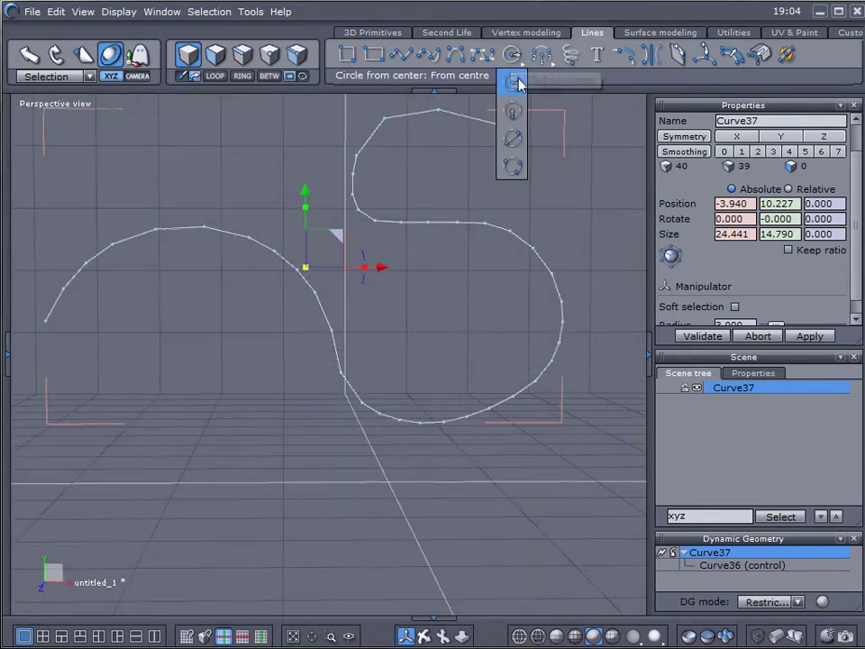
pyautogui.moveTo(519, 129); pyautogui.dragTo(545, 163)
pyautogui.click(559, 166)
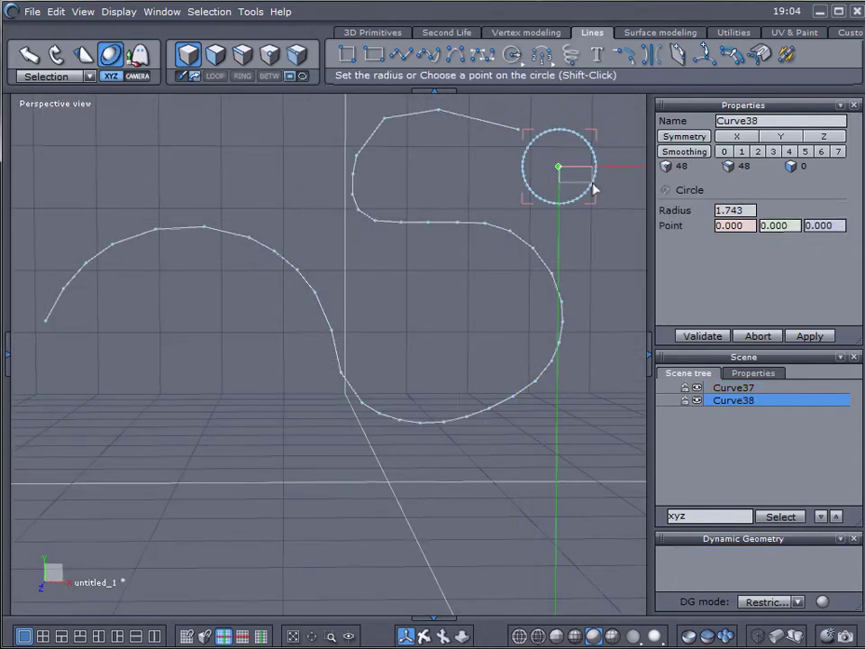
pyautogui.click(598, 190)
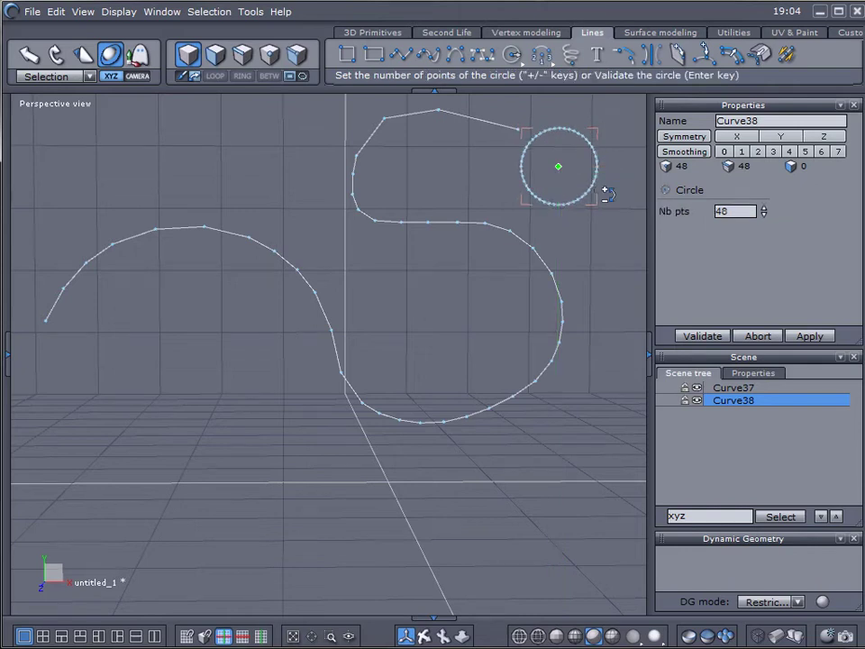
pyautogui.moveTo(739, 211); pyautogui.dragTo(655, 219)
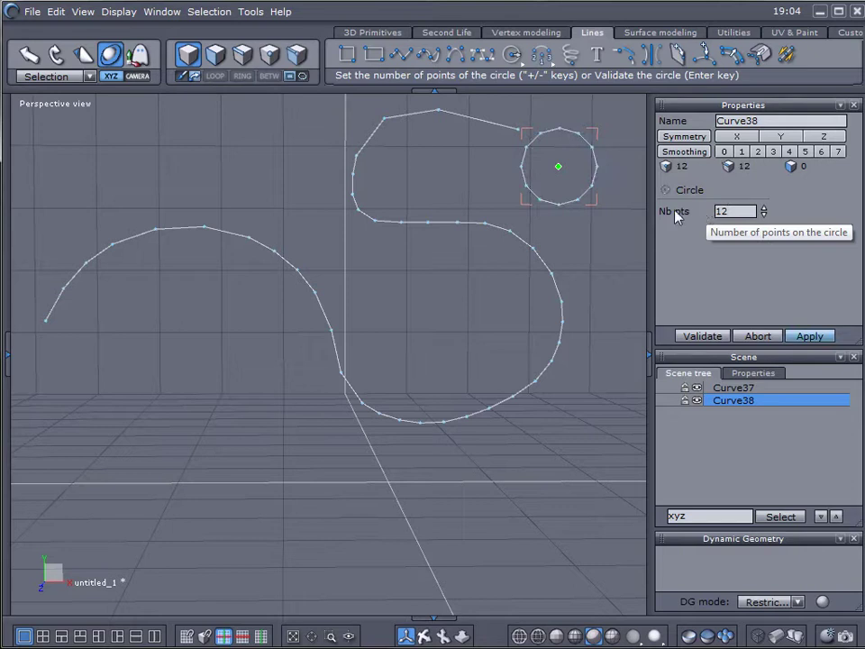
pyautogui.press('Return')
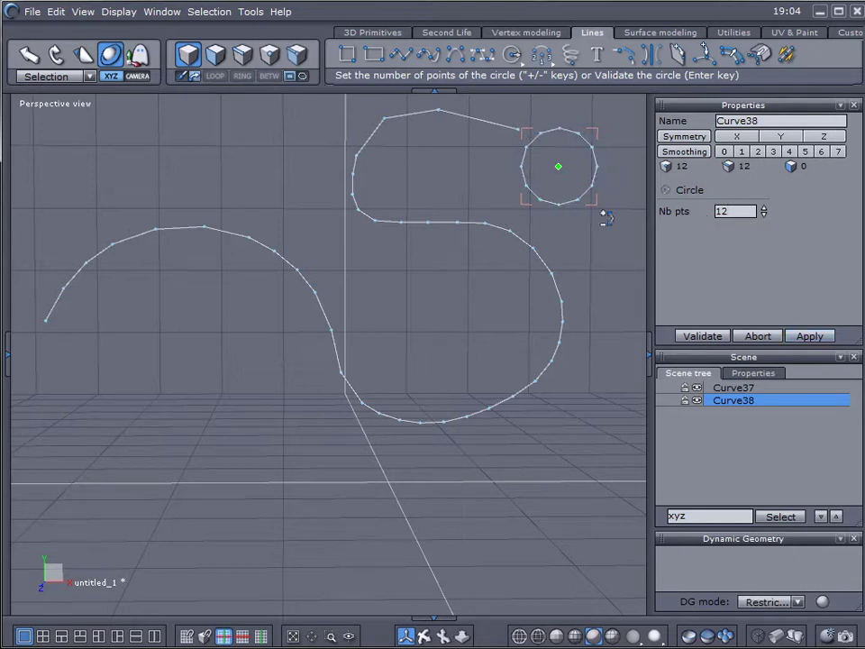
pyautogui.press('Return')
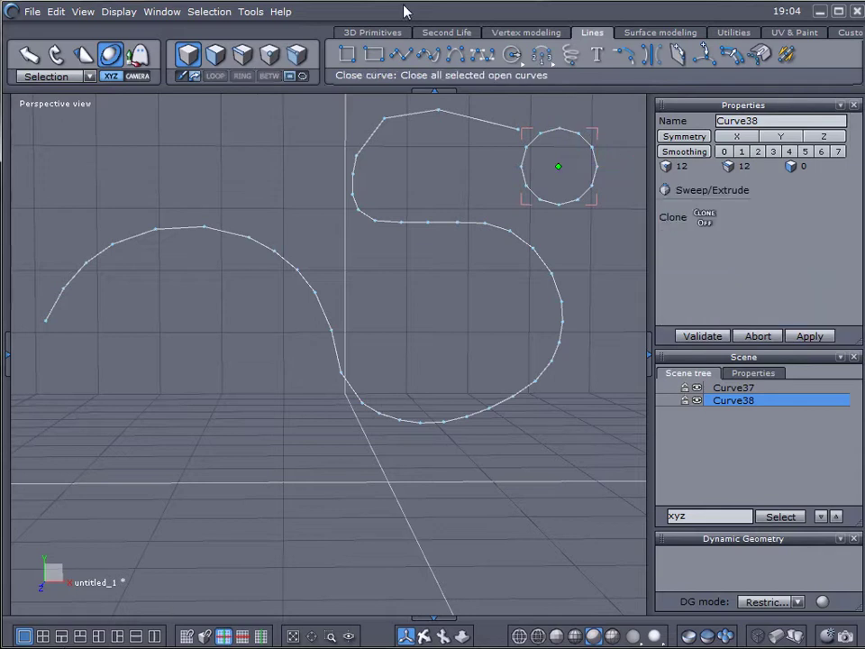
# Use Sweep line to sweep the 12-point circle along the S-shaped curve, forming a tube.
pyautogui.click(661, 33)
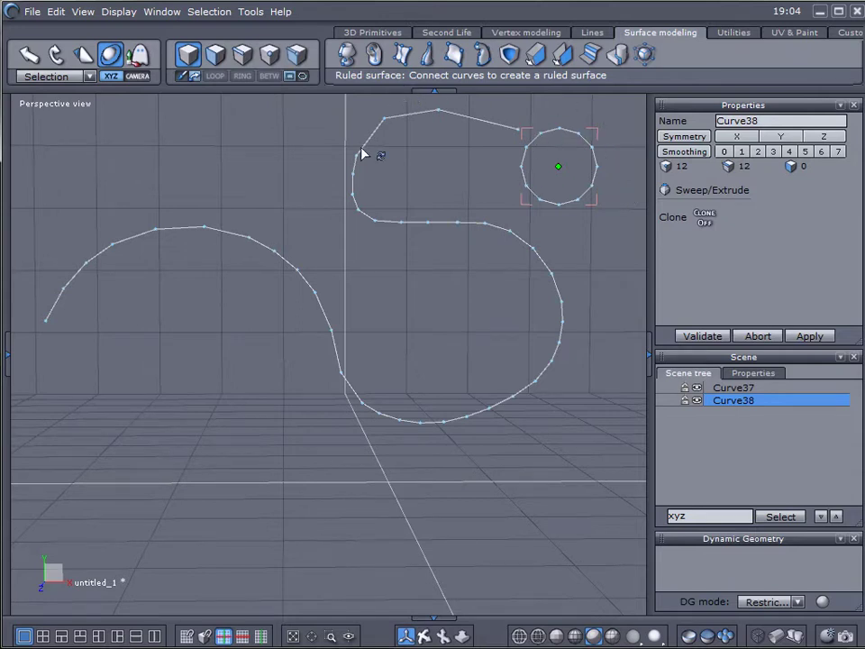
pyautogui.click(377, 56)
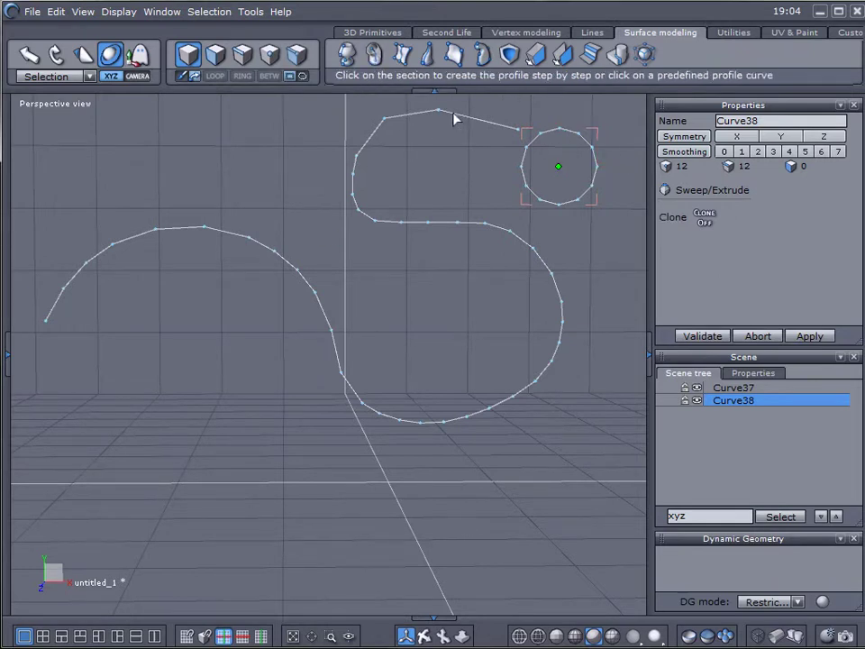
pyautogui.click(456, 119)
# Examine the swept tube's bends and both open ends from several angles and distances.
pyautogui.moveTo(647, 252); pyautogui.dragTo(216, 267, button='right')
pyautogui.scroll(-3, 216, 267)
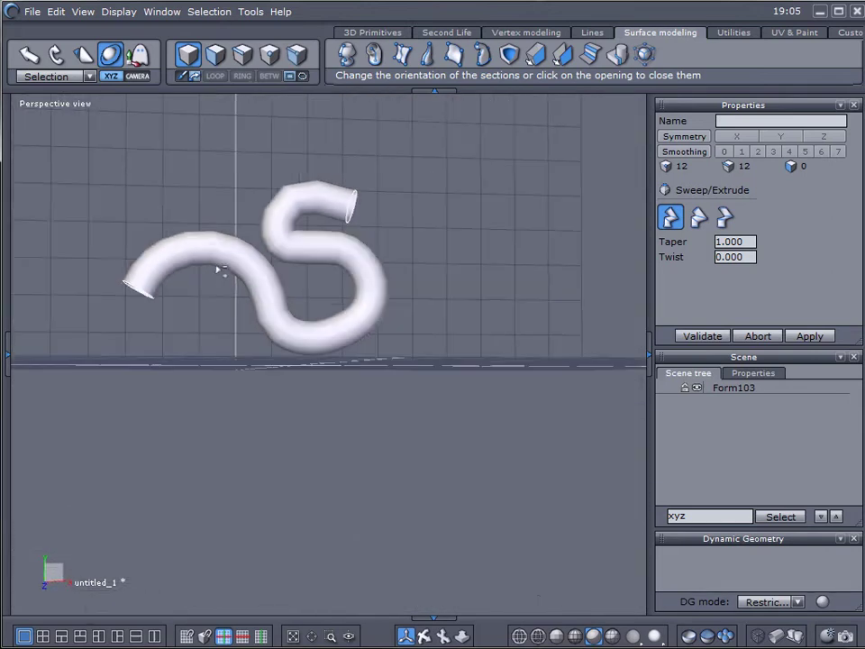
pyautogui.moveTo(337, 259); pyautogui.dragTo(289, 324, button='right')
pyautogui.scroll(2, 289, 309)
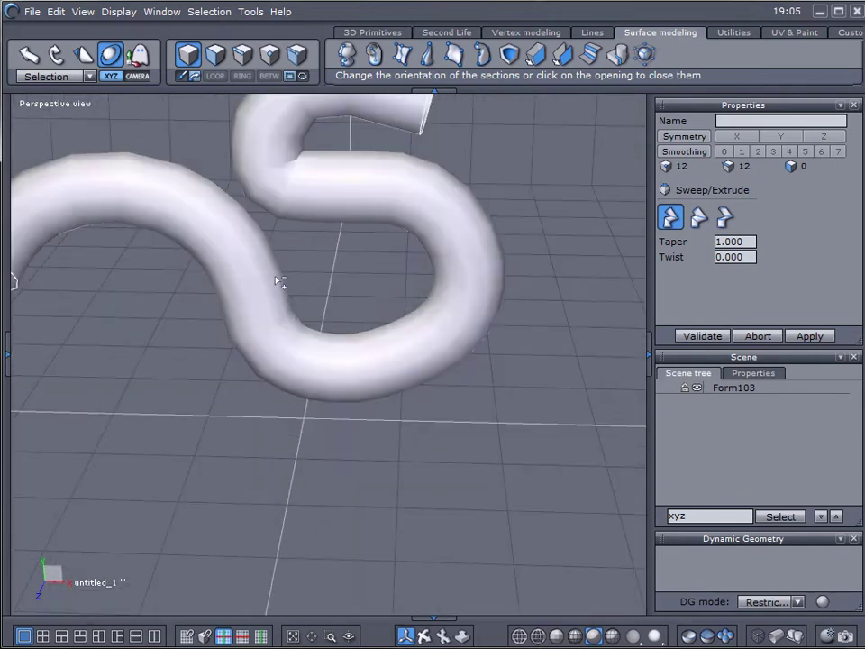
pyautogui.moveTo(278, 282); pyautogui.dragTo(379, 286, button='middle')
pyautogui.scroll(-3, 386, 284)
pyautogui.moveTo(388, 280); pyautogui.dragTo(584, 198, button='right')
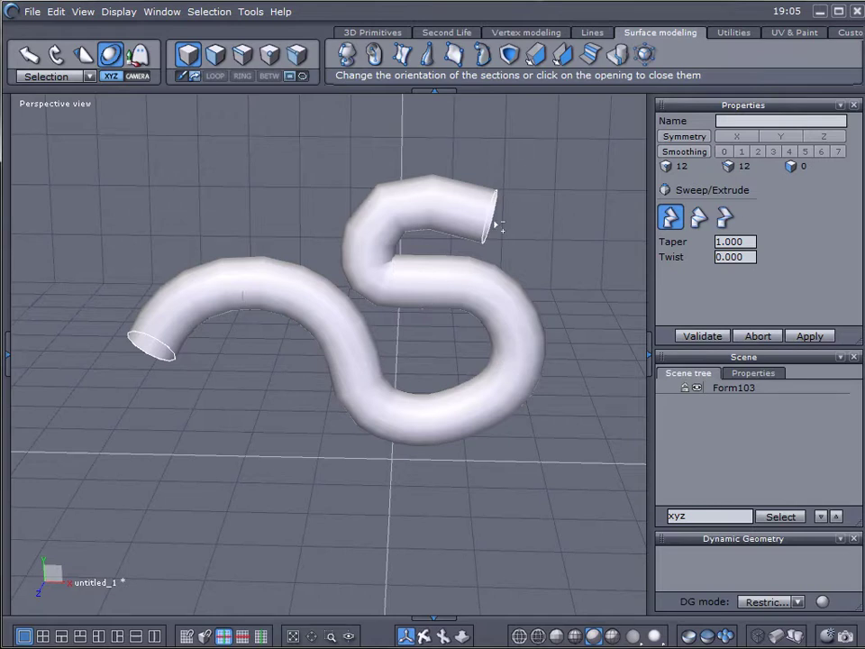
pyautogui.moveTo(497, 226); pyautogui.dragTo(336, 239, button='right')
pyautogui.moveTo(327, 196); pyautogui.dragTo(522, 225, button='right')
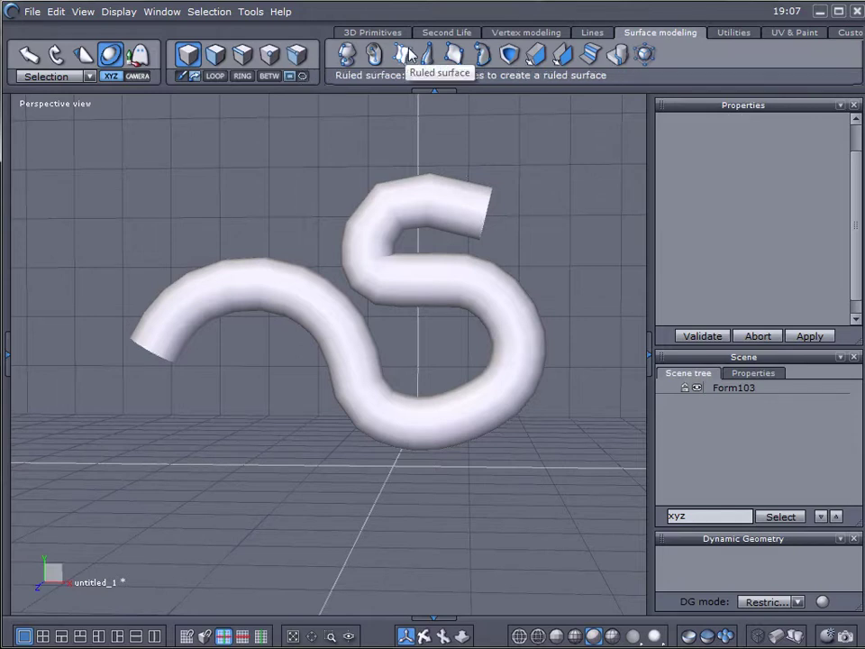
# Delete the tube and draw a wavy interpolated curve high in the scene, about 23.3 wide and 4.6 high.
pyautogui.click(502, 310)
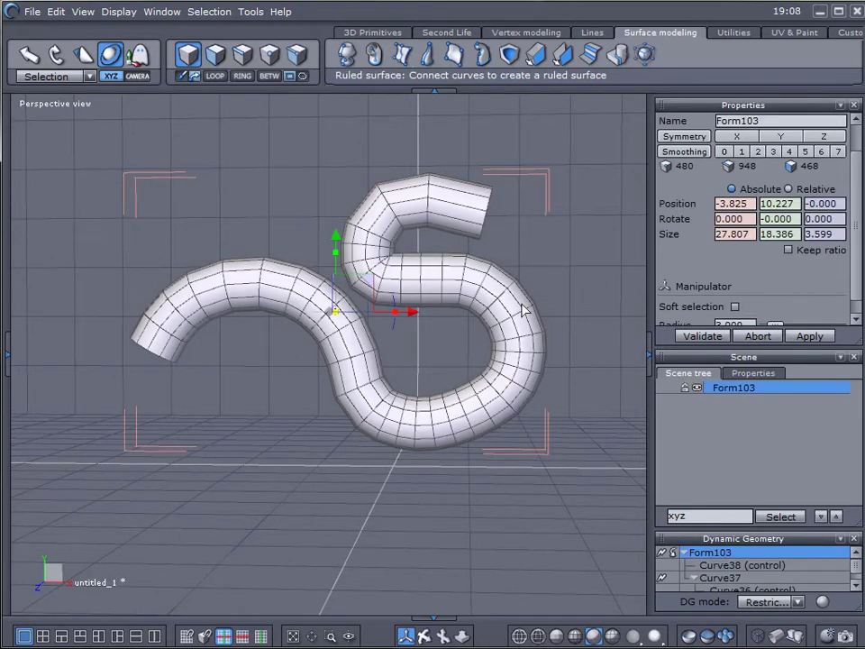
pyautogui.press('Delete')
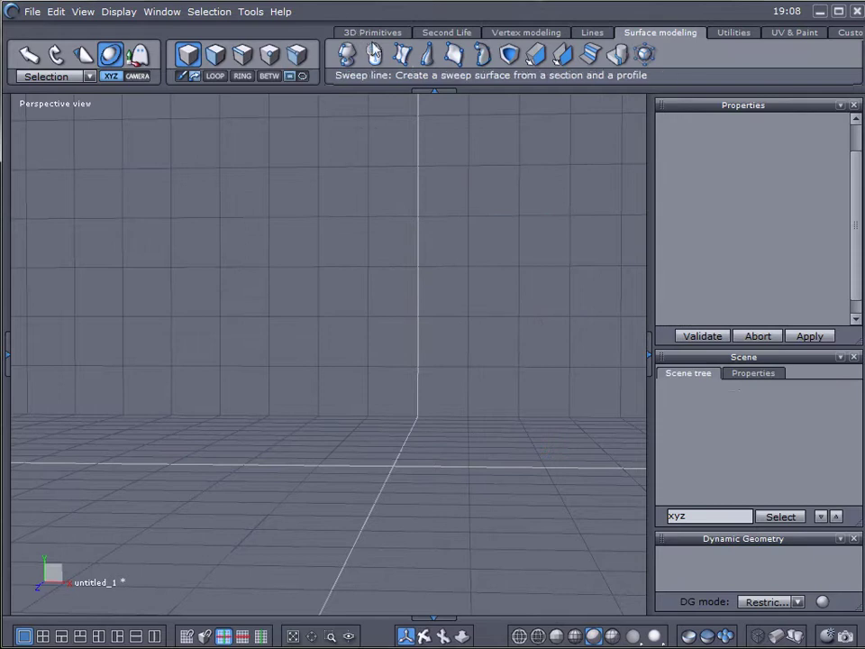
pyautogui.click(591, 34)
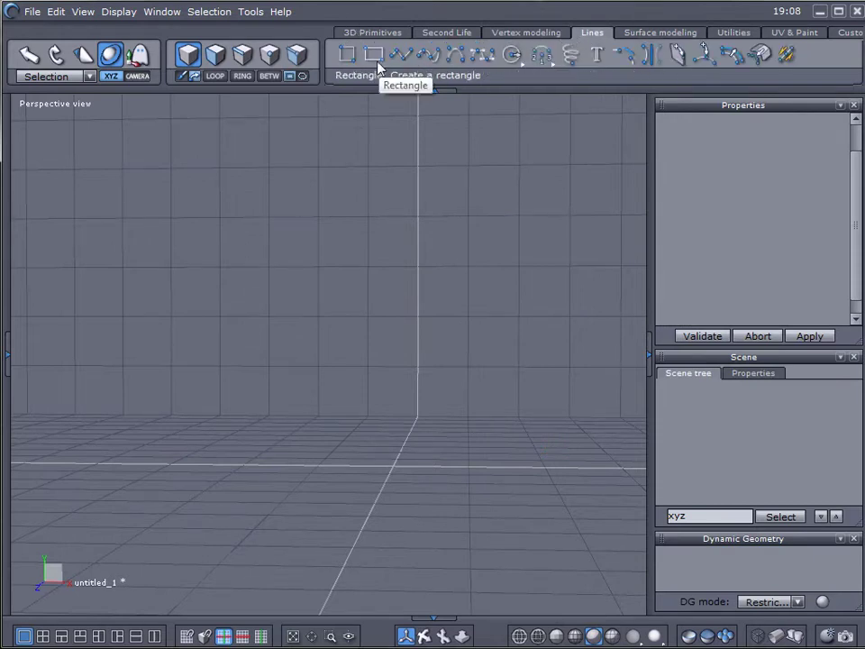
pyautogui.click(436, 59)
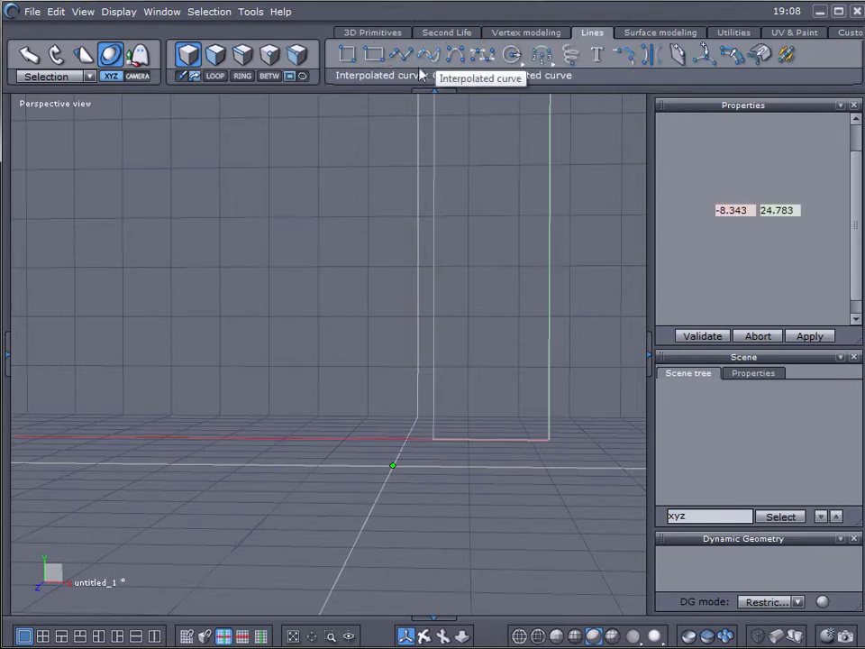
pyautogui.click(181, 216)
pyautogui.click(237, 180)
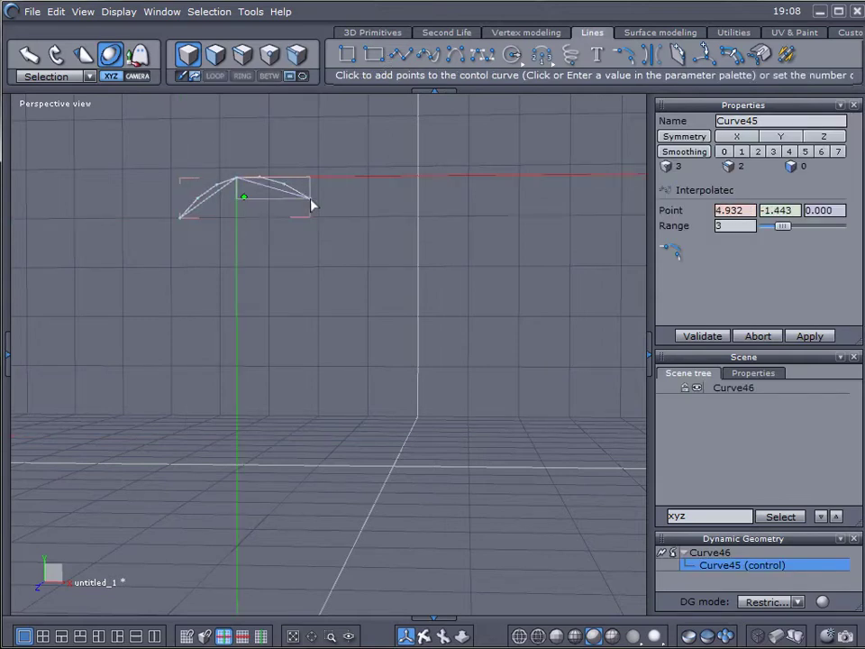
pyautogui.click(387, 221)
pyautogui.click(457, 198)
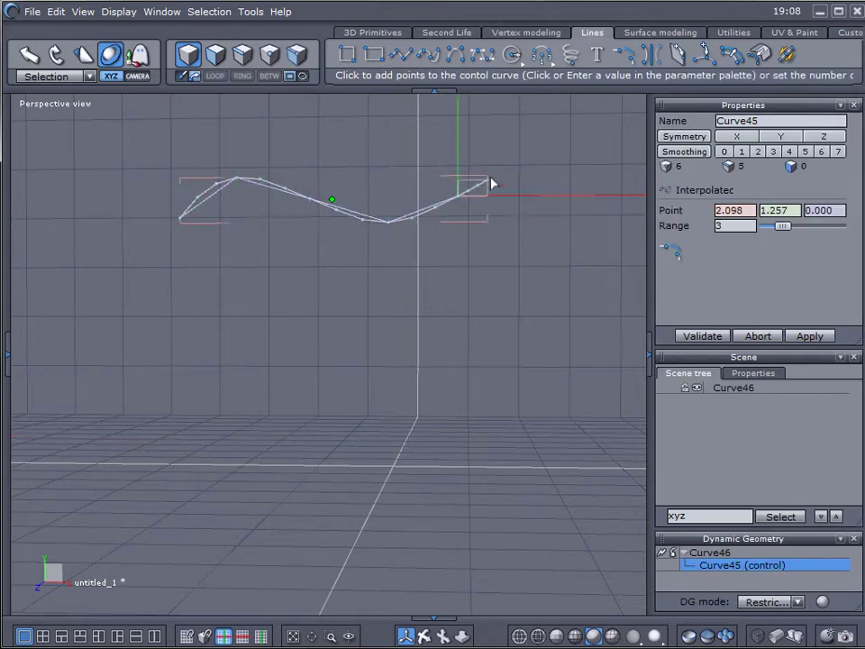
pyautogui.click(532, 151)
pyautogui.press('Return')
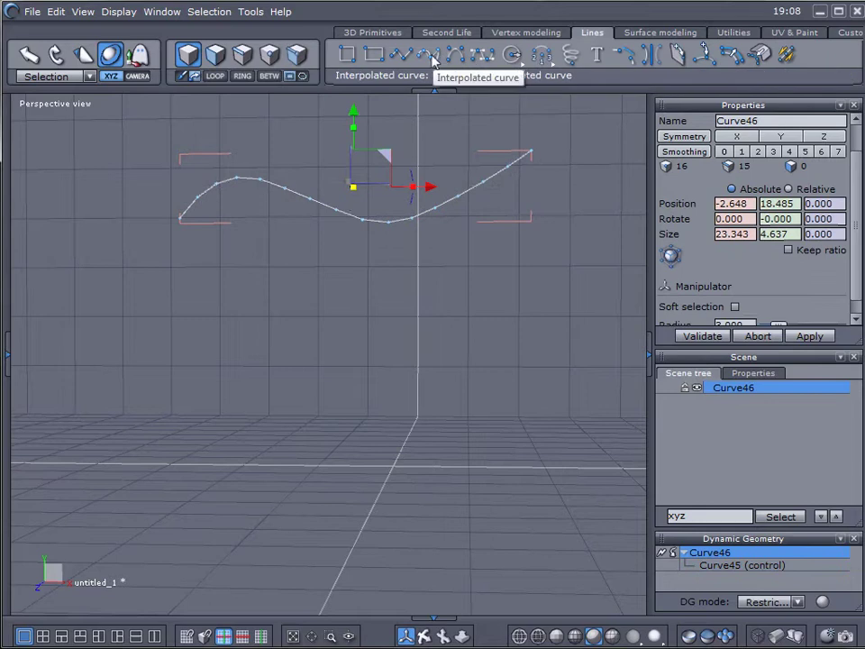
# Draw a second wavy interpolated curve below the first, about 28.8 wide and 6.5 high.
pyautogui.click(436, 59)
pyautogui.click(176, 407)
pyautogui.click(236, 429)
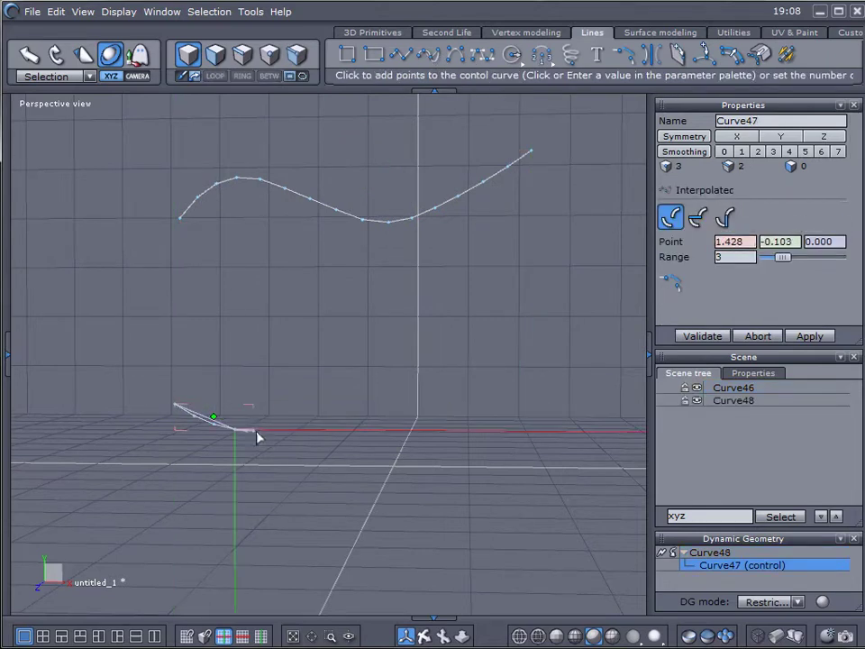
pyautogui.click(289, 430)
pyautogui.click(369, 390)
pyautogui.click(429, 341)
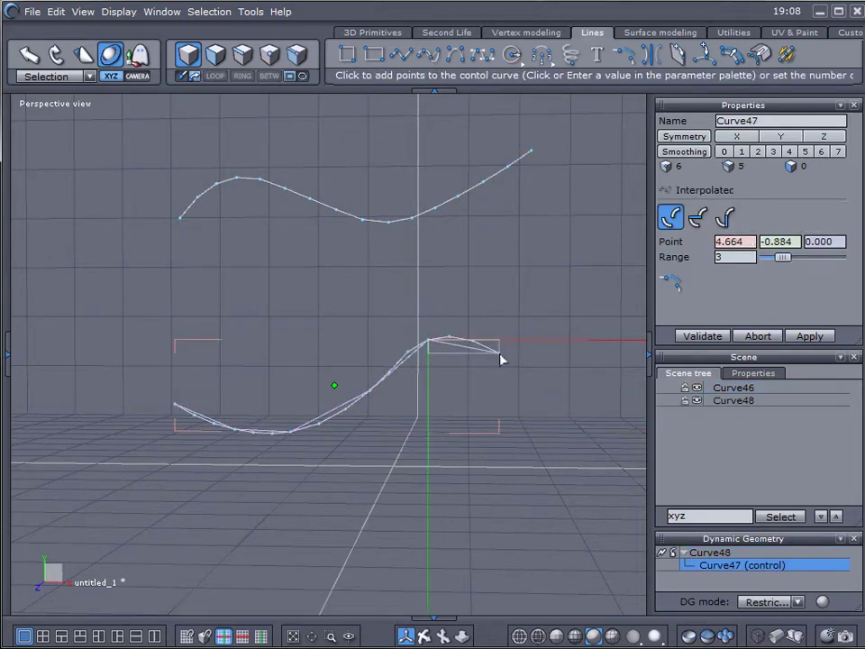
pyautogui.click(499, 354)
pyautogui.click(545, 410)
pyautogui.doubleClick(609, 356)
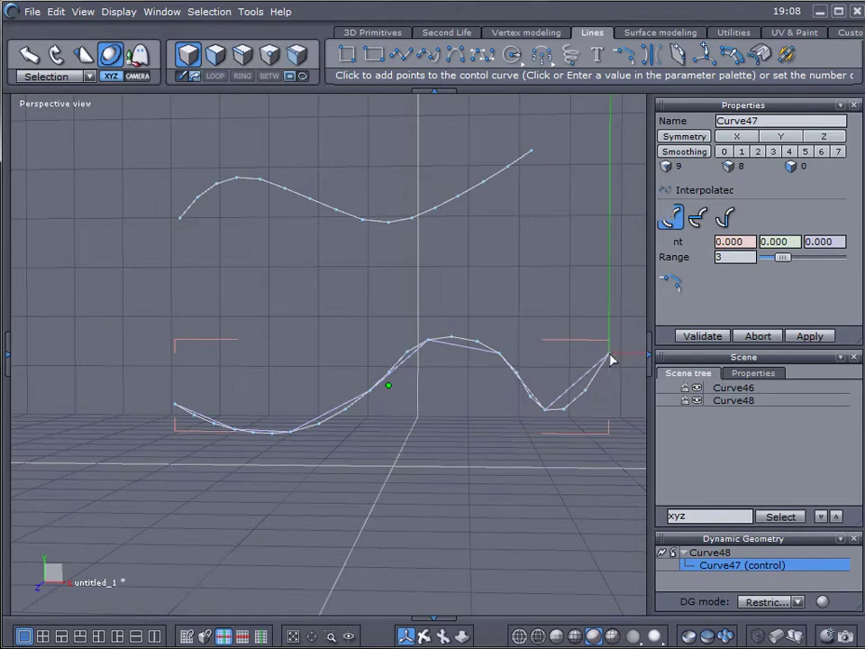
# Create a ruled surface connecting the lower and upper wavy curves.
pyautogui.click(635, 33)
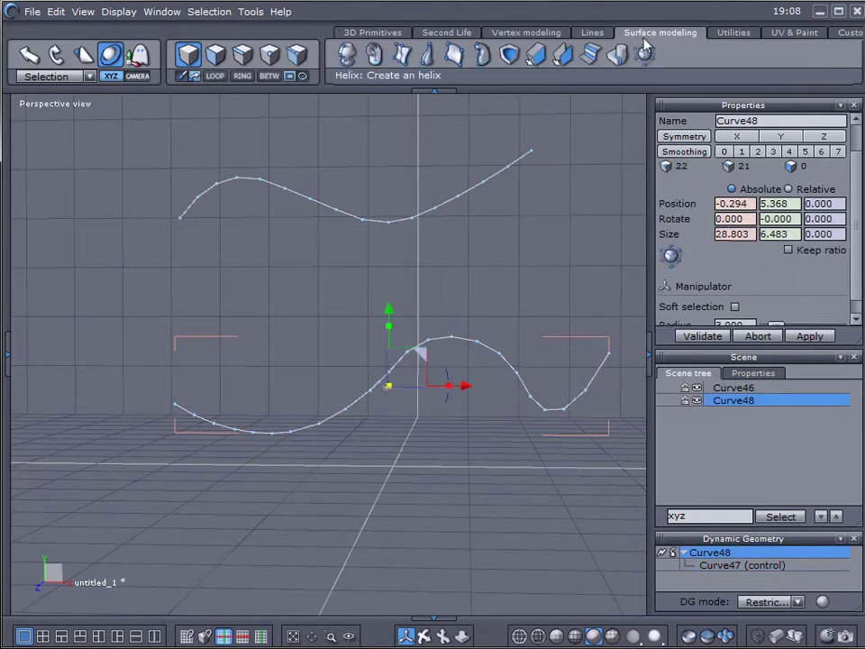
pyautogui.click(451, 54)
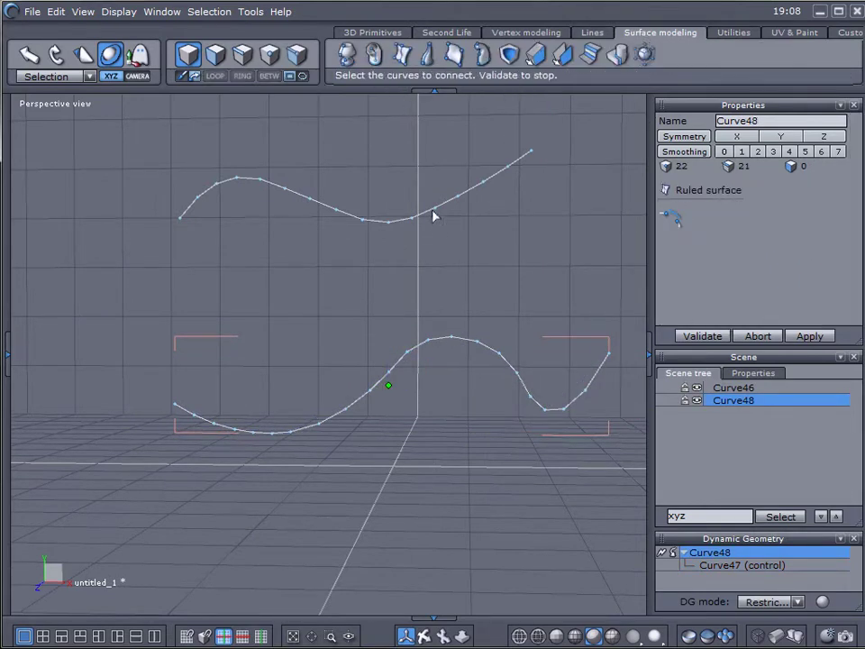
pyautogui.click(431, 212)
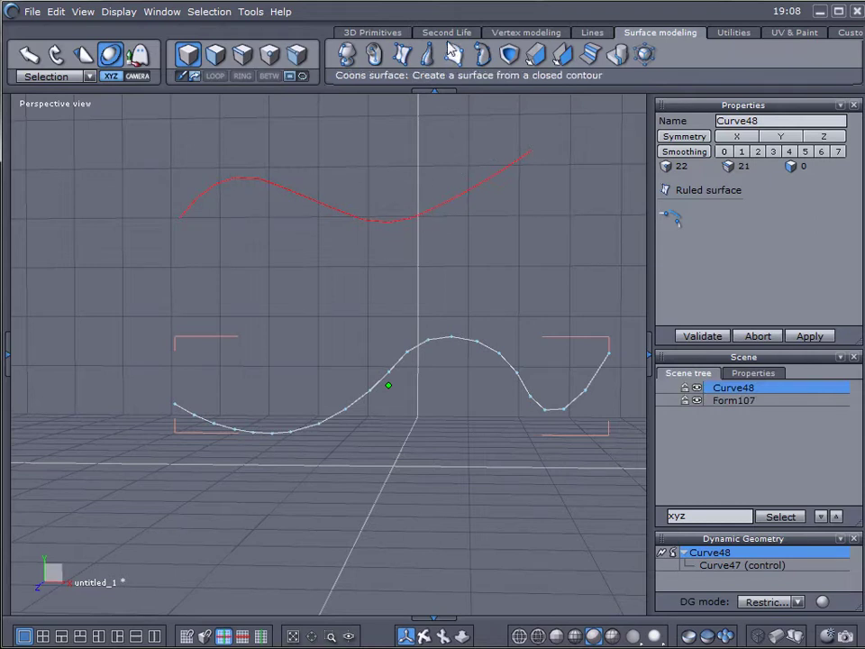
pyautogui.click(485, 345)
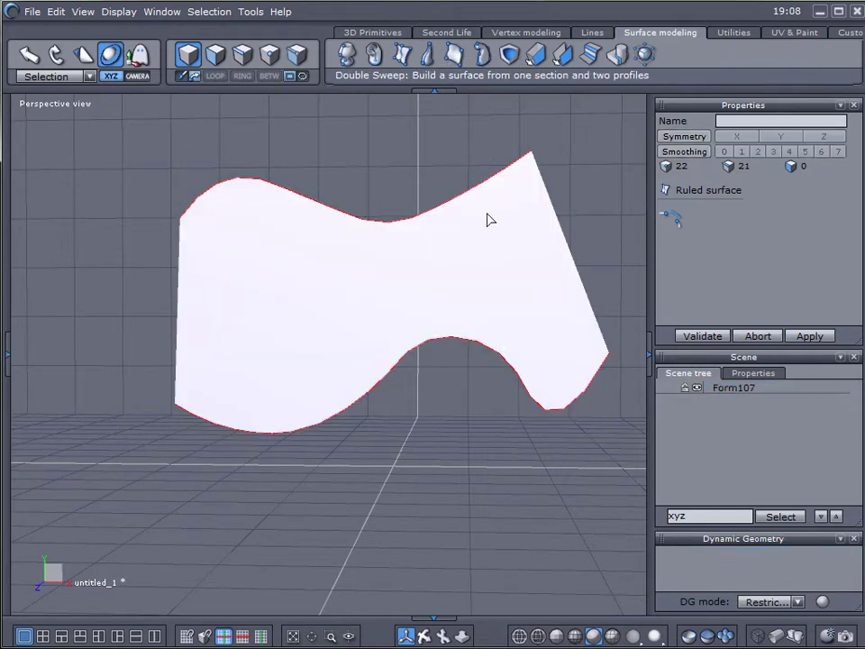
pyautogui.moveTo(484, 399); pyautogui.dragTo(336, 224, button='right')
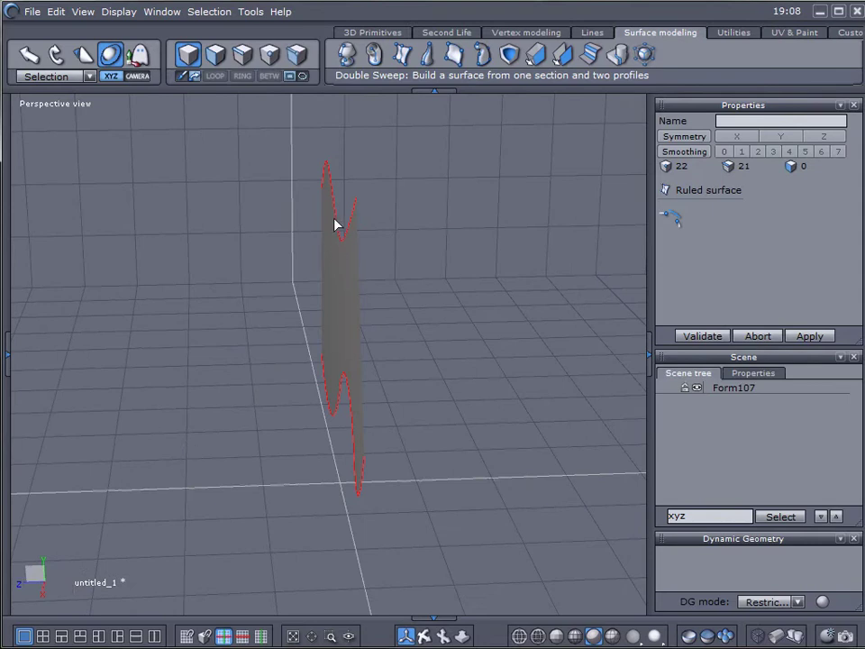
pyautogui.moveTo(318, 335); pyautogui.dragTo(525, 312, button='right')
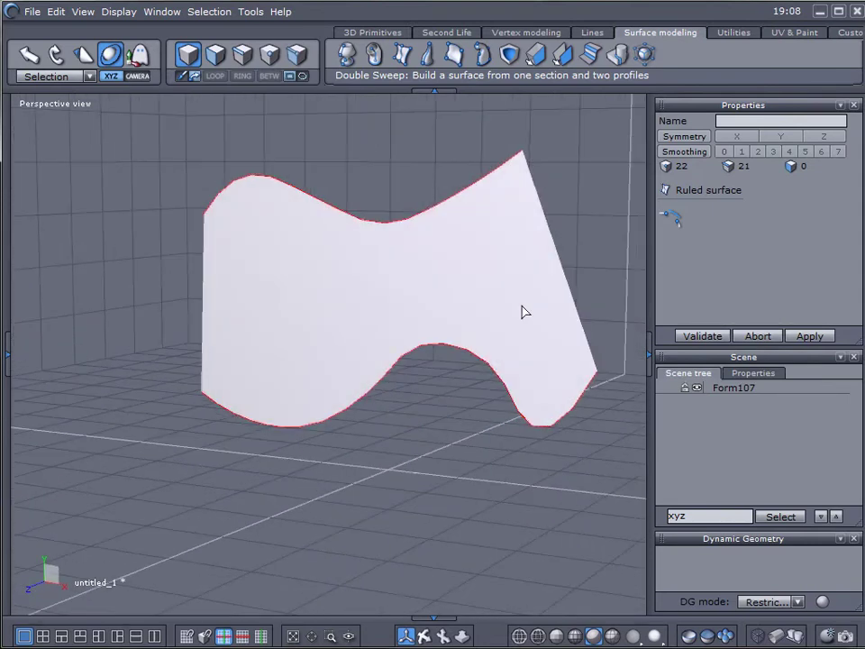
pyautogui.press('Return')
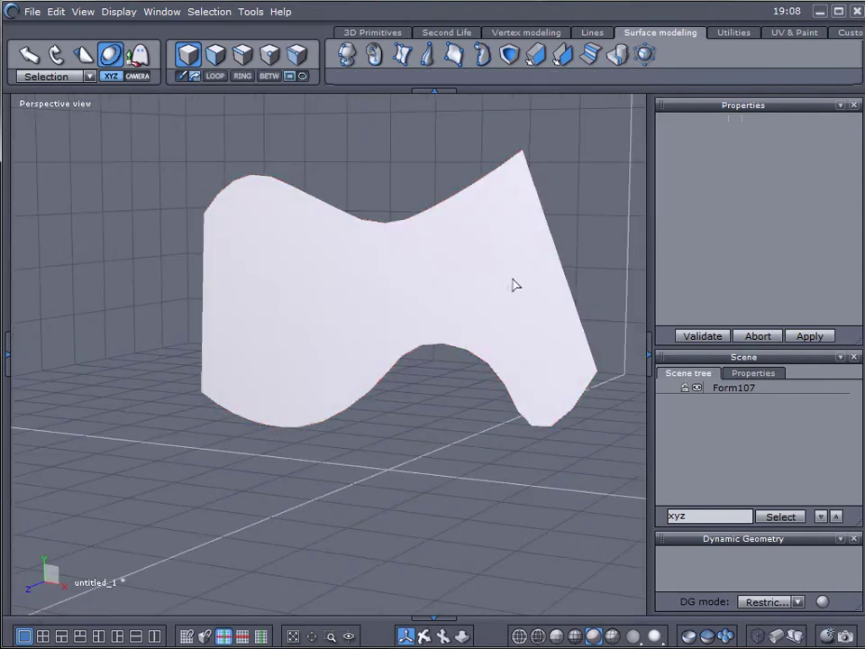
# Select the ruled surface and use Tesselate on the edges of its upper control curve.
pyautogui.click(512, 285)
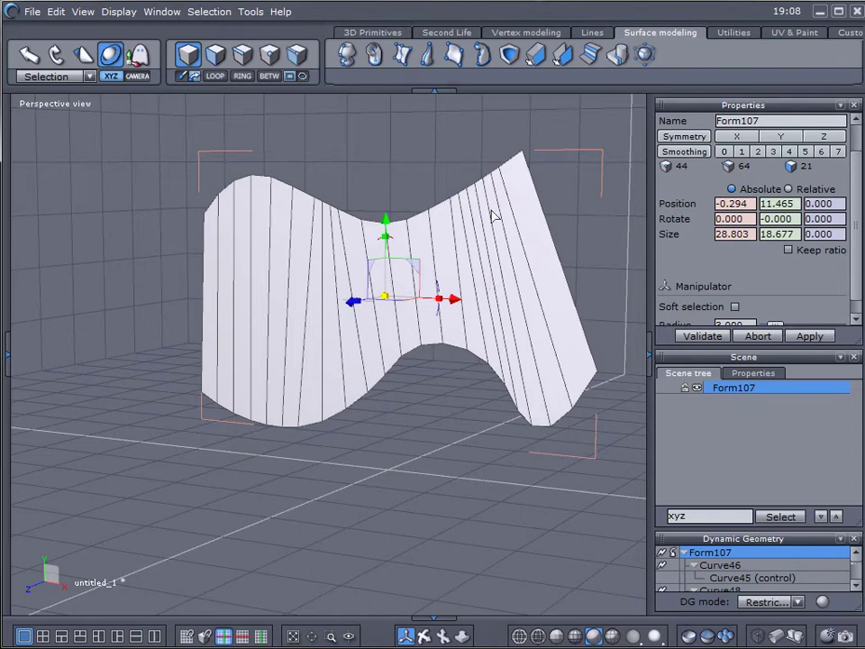
pyautogui.moveTo(416, 322); pyautogui.dragTo(394, 316, button='middle')
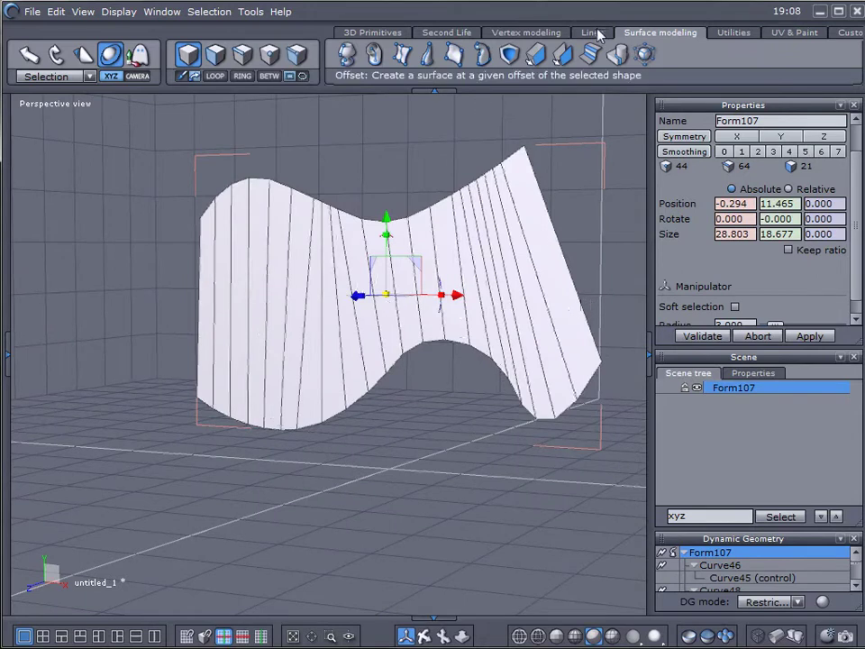
pyautogui.click(552, 33)
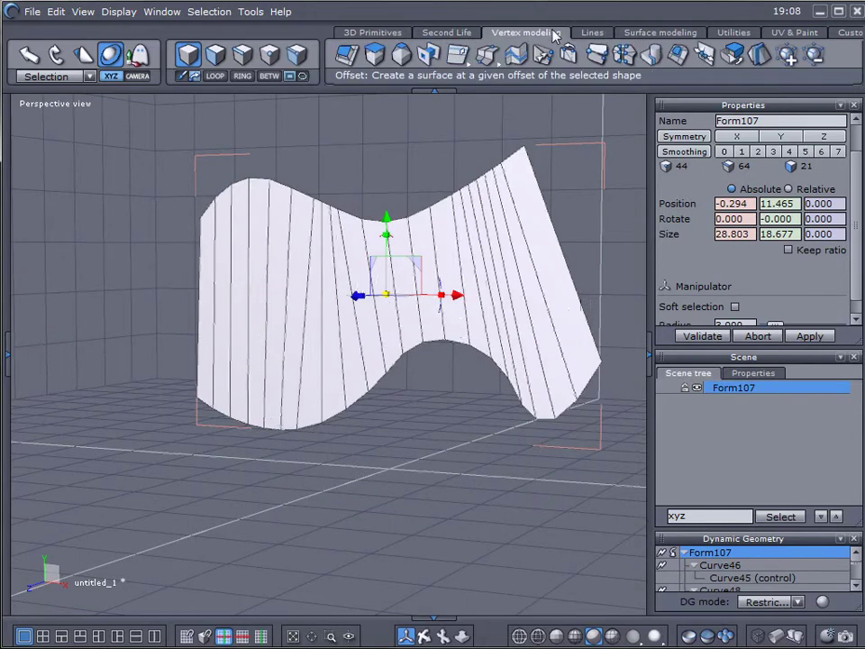
pyautogui.click(488, 68)
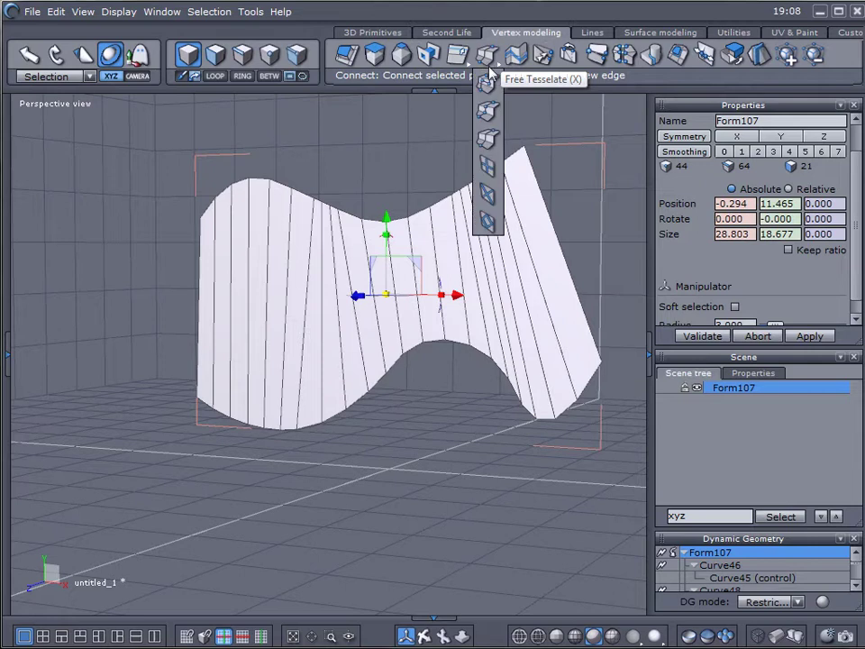
pyautogui.click(487, 140)
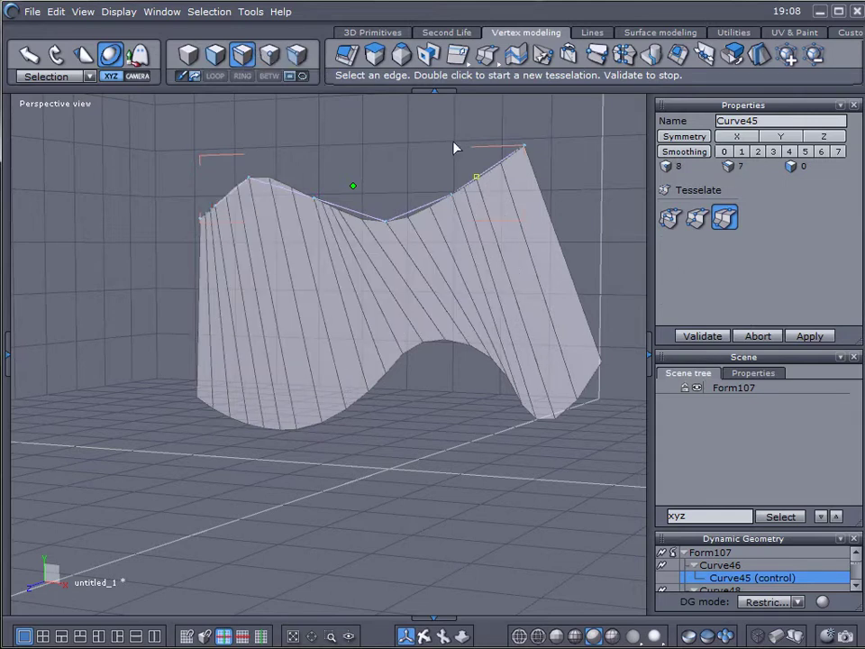
pyautogui.press('Return')
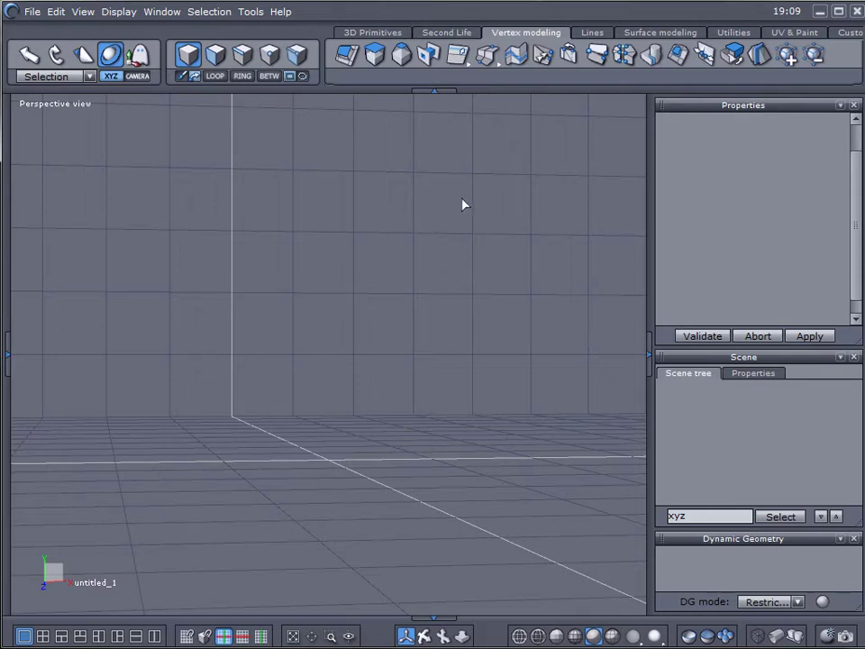
# Draw an arched interpolated curve across the upper part of the empty scene, about 24.6 wide and 9 high.
pyautogui.click(592, 33)
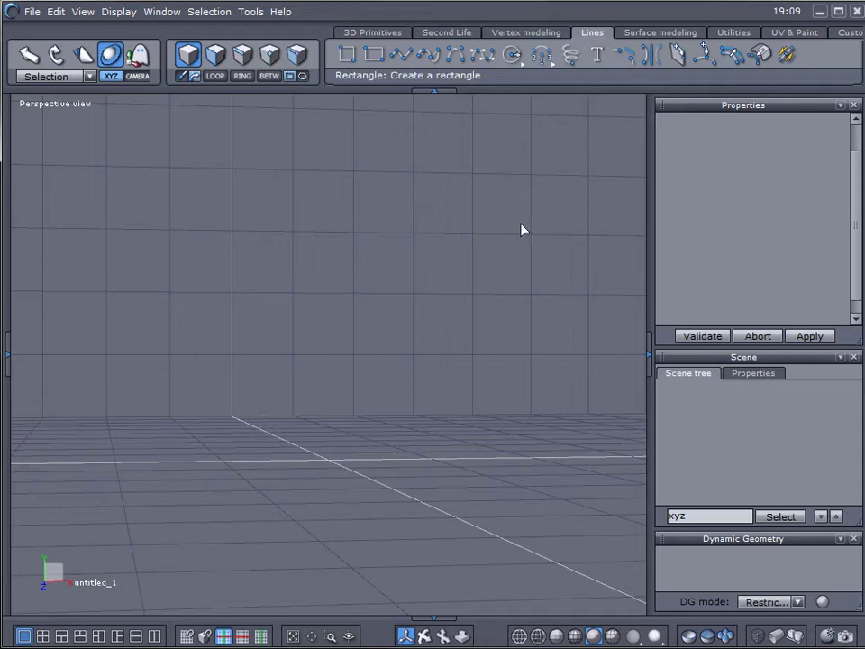
pyautogui.click(430, 61)
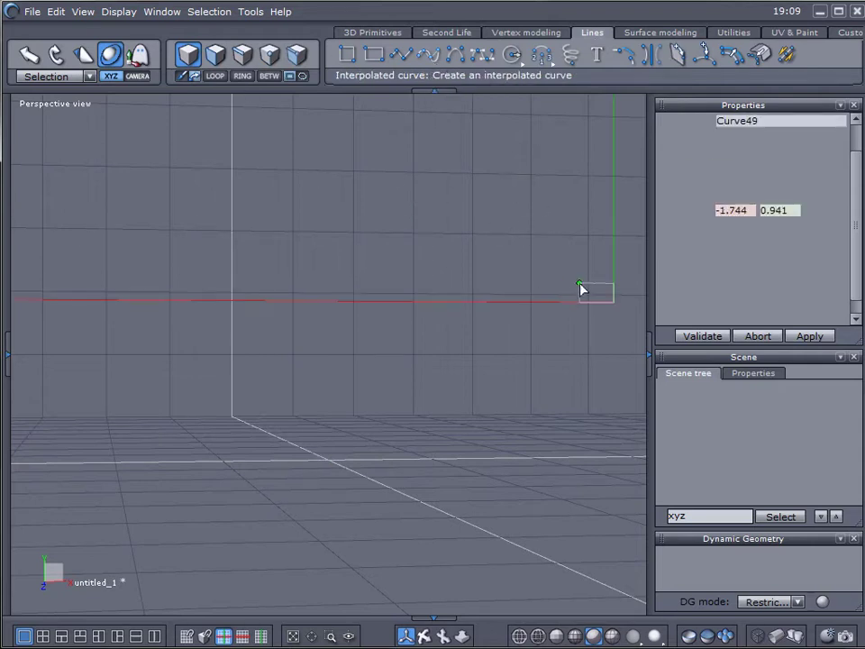
pyautogui.click(104, 280)
pyautogui.click(240, 170)
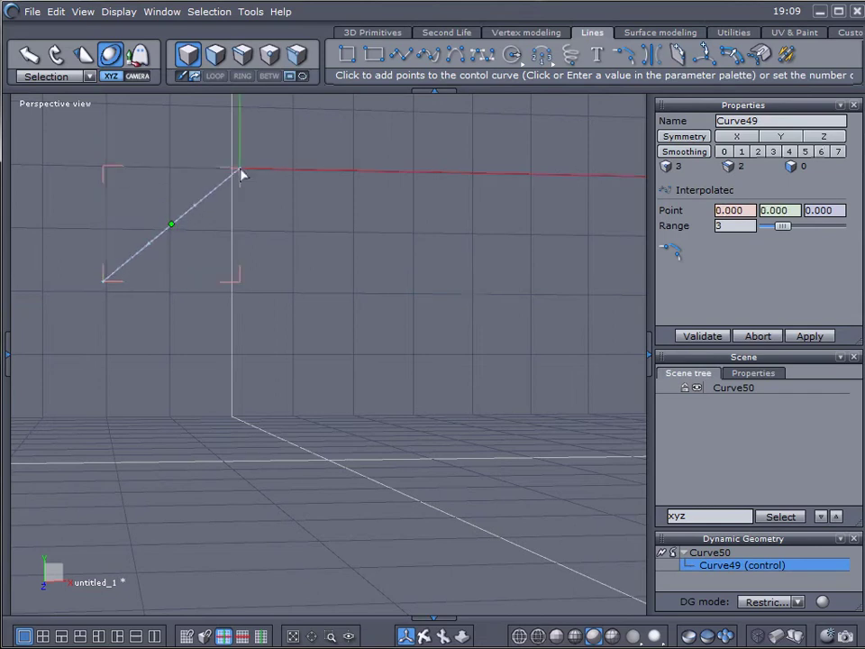
pyautogui.click(388, 159)
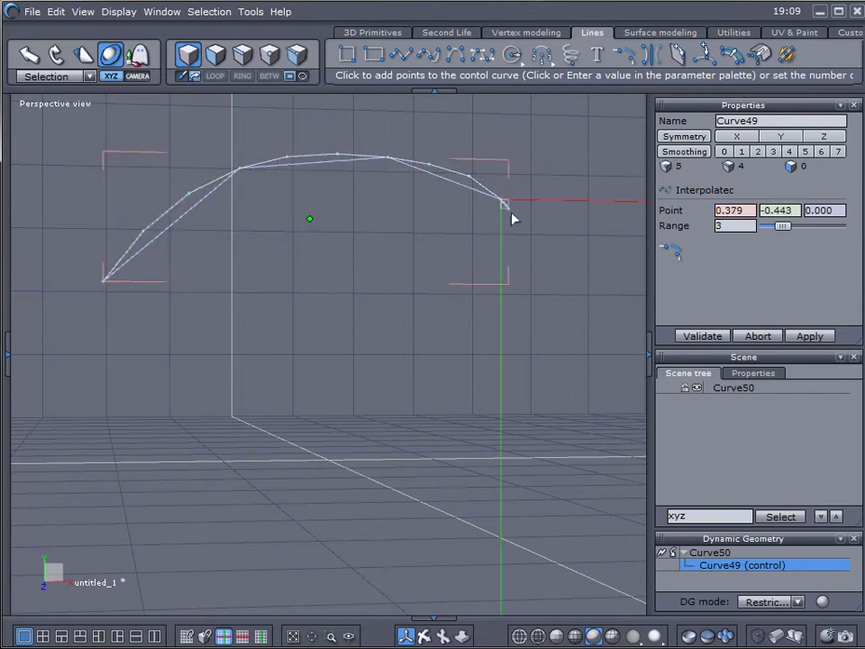
pyautogui.click(502, 199)
pyautogui.click(551, 296)
pyautogui.click(613, 344)
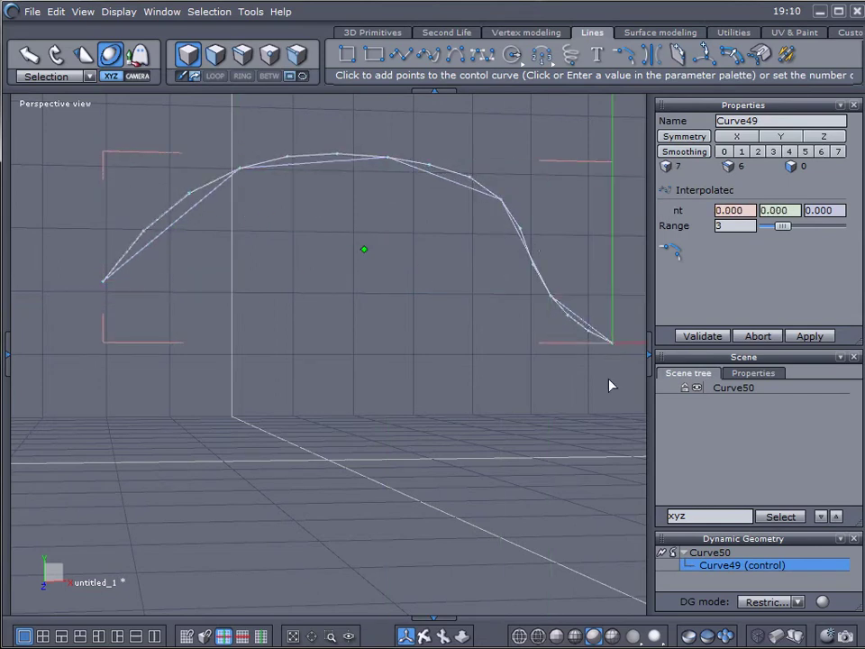
pyautogui.press('space')
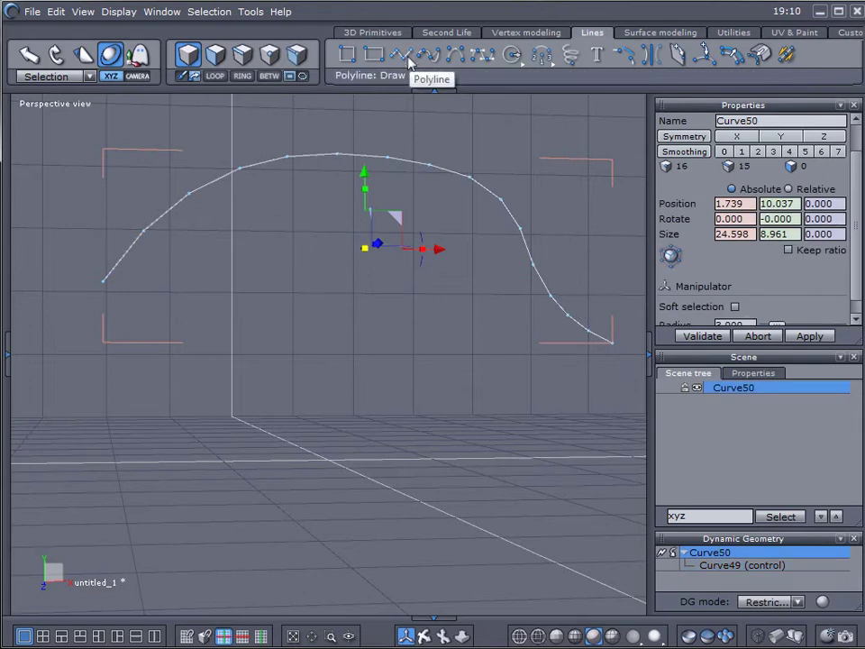
# Draw a zigzag polyline of 19 points below the arched curve, about 25.7 wide and 4.8 high.
pyautogui.click(410, 54)
pyautogui.click(81, 461)
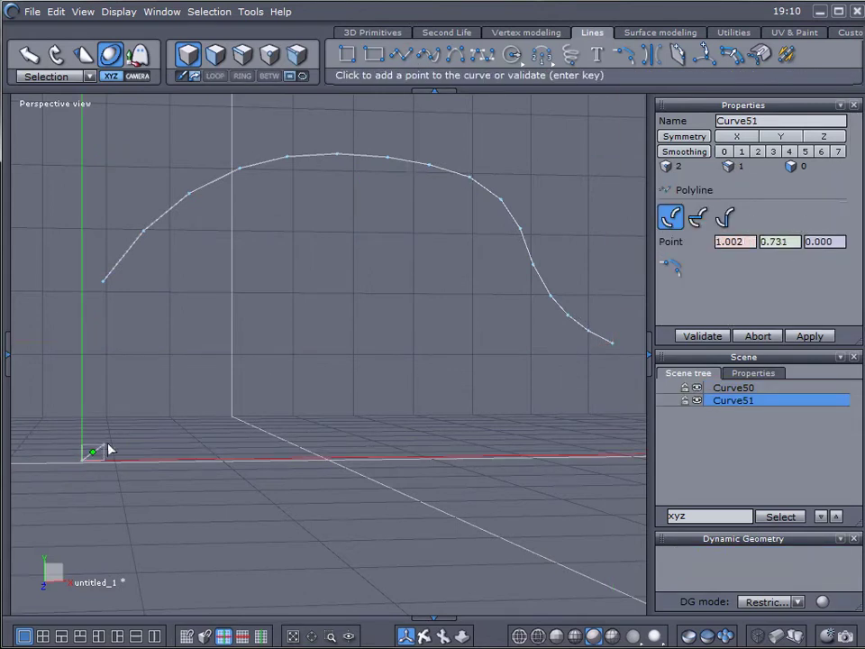
pyautogui.click(116, 438)
pyautogui.click(144, 462)
pyautogui.click(175, 438)
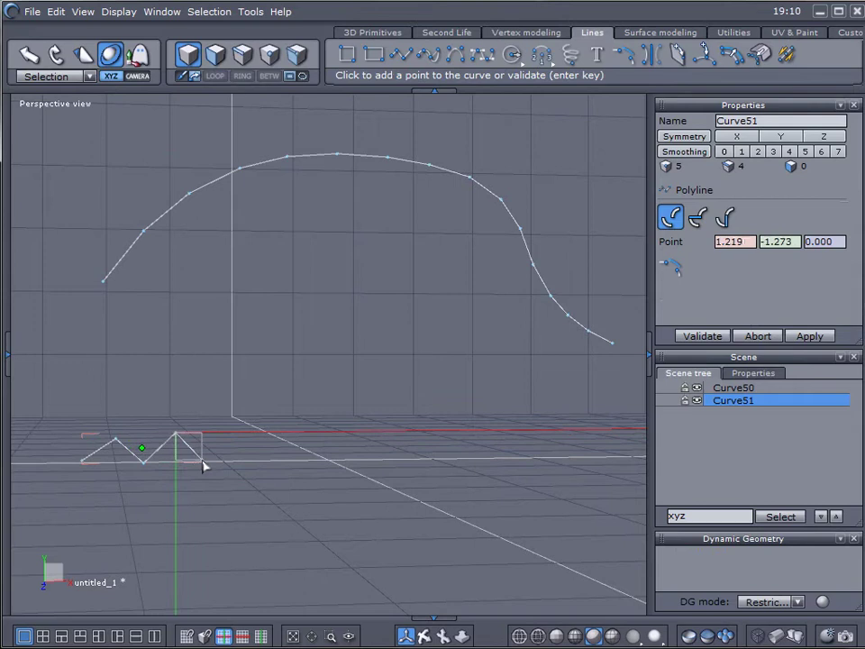
pyautogui.click(201, 461)
pyautogui.click(246, 413)
pyautogui.click(269, 457)
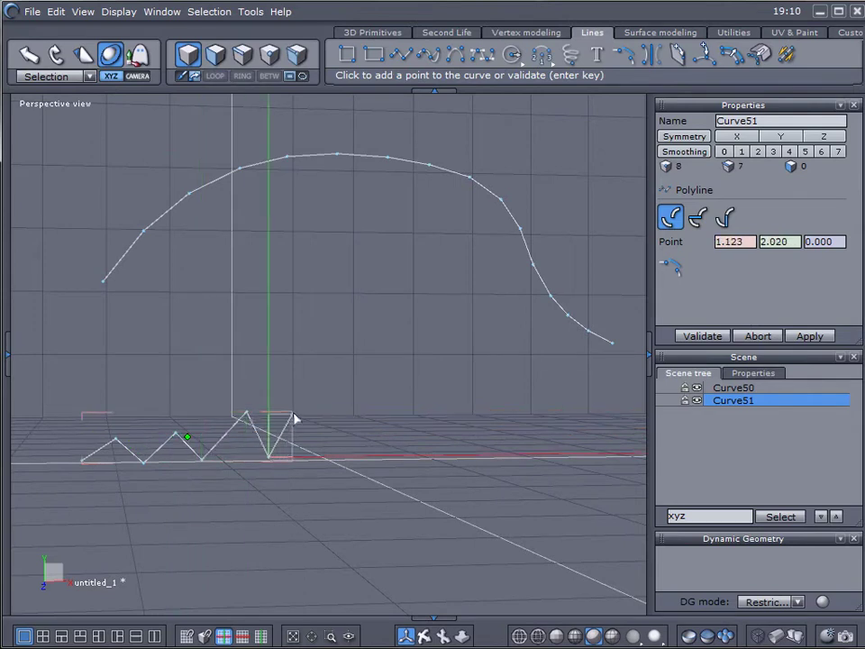
pyautogui.click(292, 414)
pyautogui.click(331, 454)
pyautogui.click(377, 406)
pyautogui.click(410, 451)
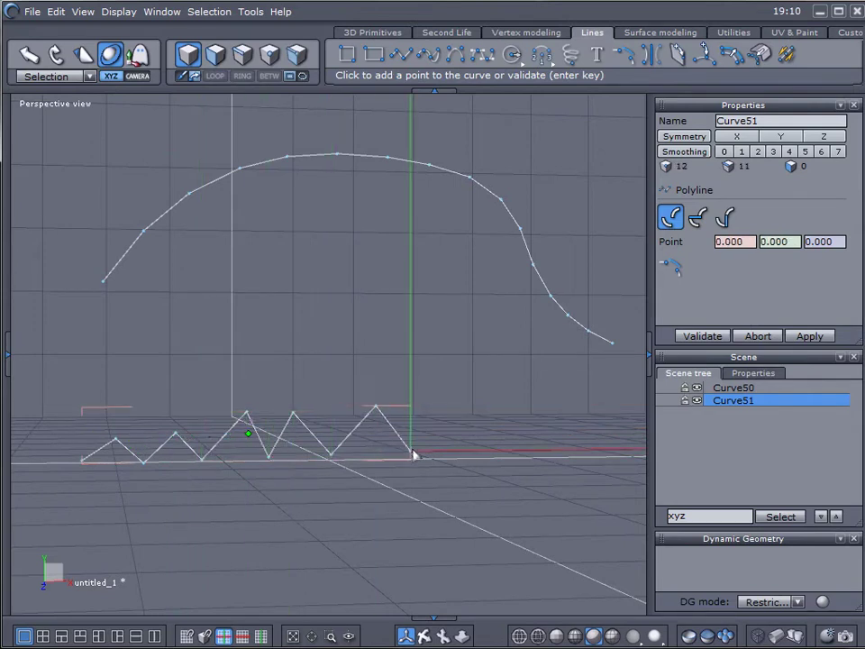
pyautogui.click(438, 398)
pyautogui.click(492, 453)
pyautogui.click(521, 405)
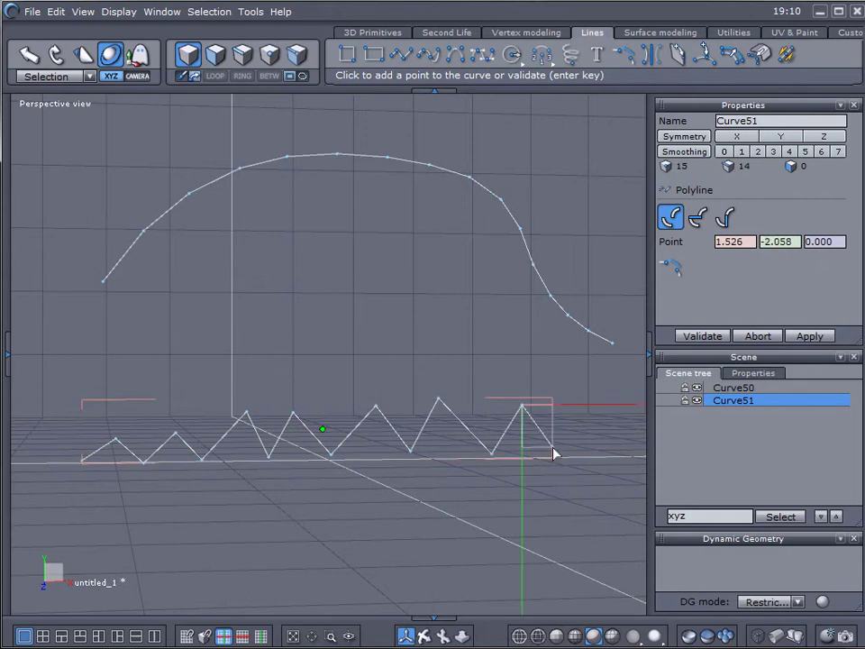
pyautogui.click(552, 447)
pyautogui.click(561, 396)
pyautogui.click(596, 418)
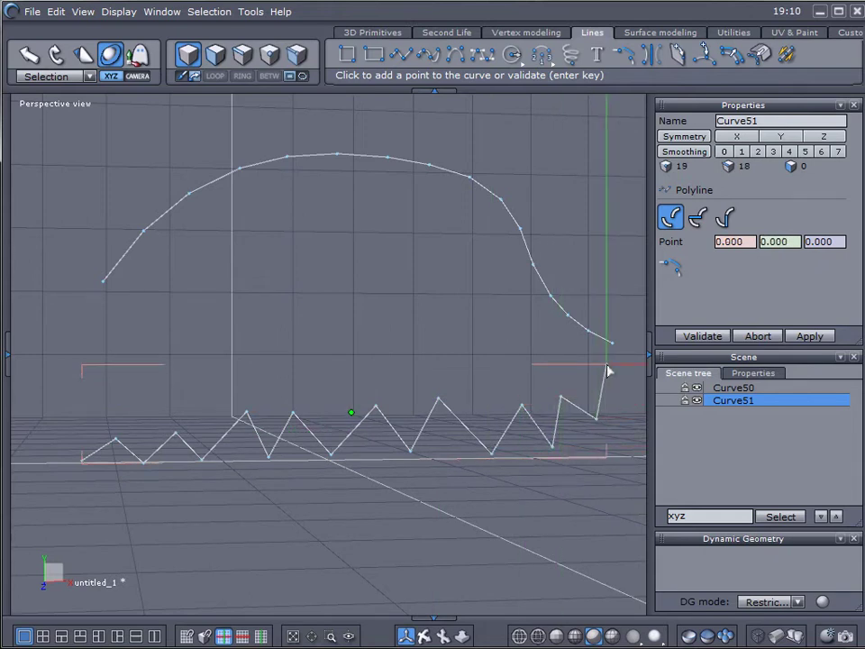
pyautogui.click(613, 361)
pyautogui.press('Return')
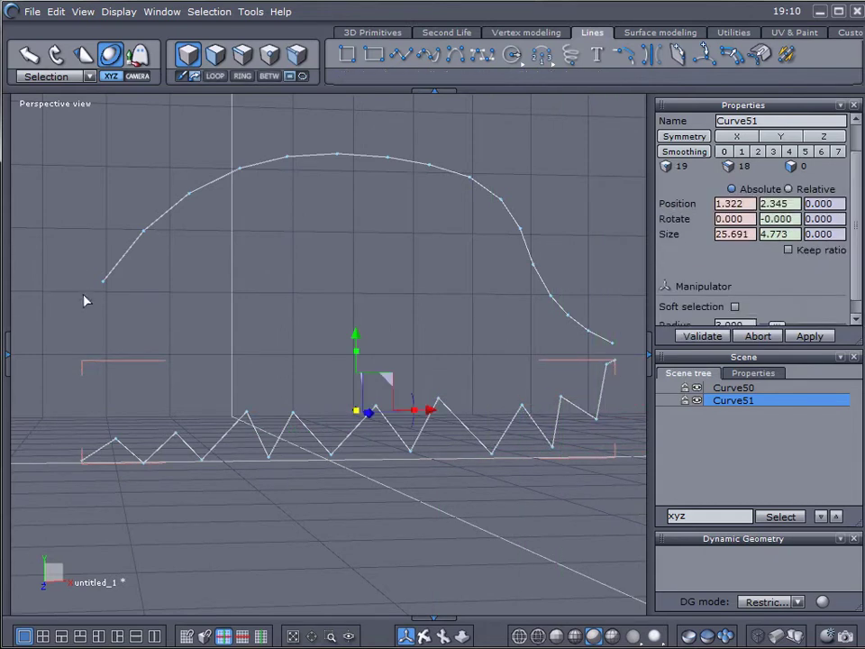
# Move the arched curve's left end control point down and forward to about X -11.9, Y 2.6, Z 4.2.
pyautogui.click(103, 282)
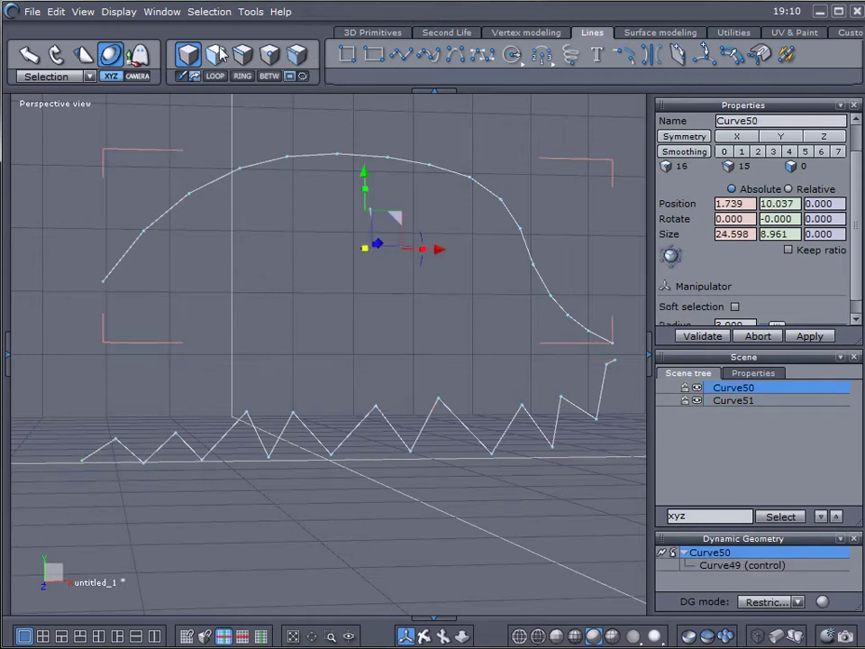
pyautogui.click(270, 54)
pyautogui.click(104, 282)
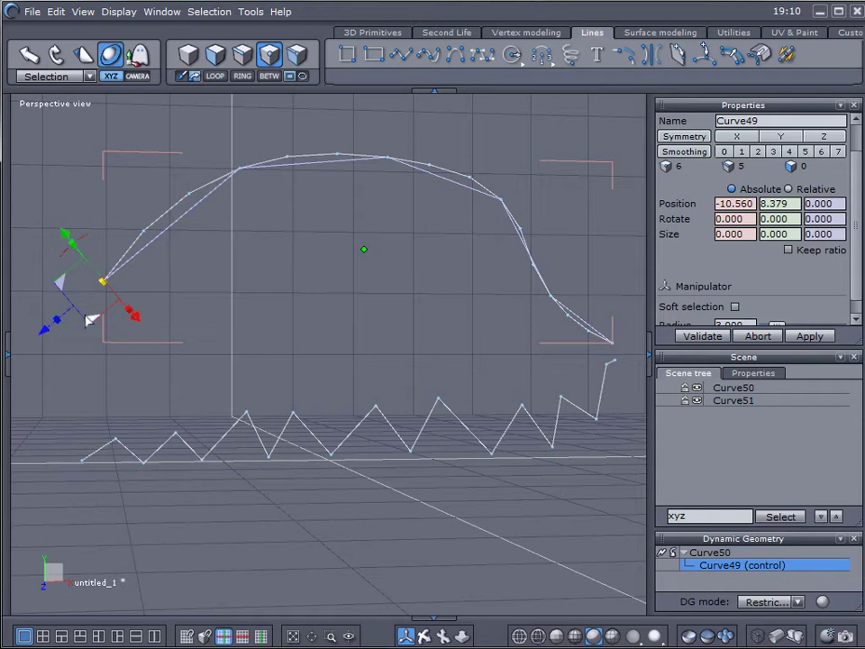
pyautogui.moveTo(91, 321); pyautogui.dragTo(57, 455)
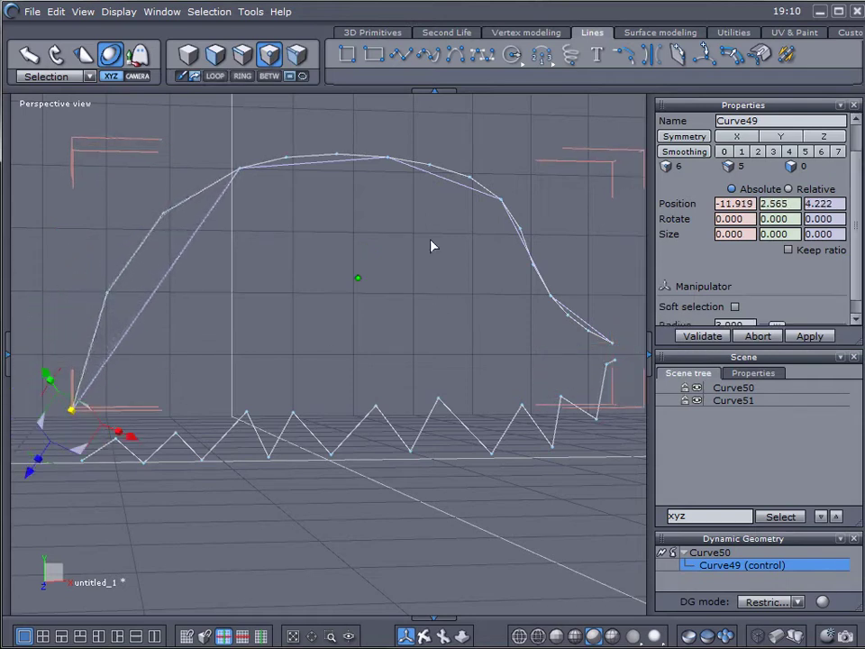
pyautogui.click(502, 198)
pyautogui.click(427, 123)
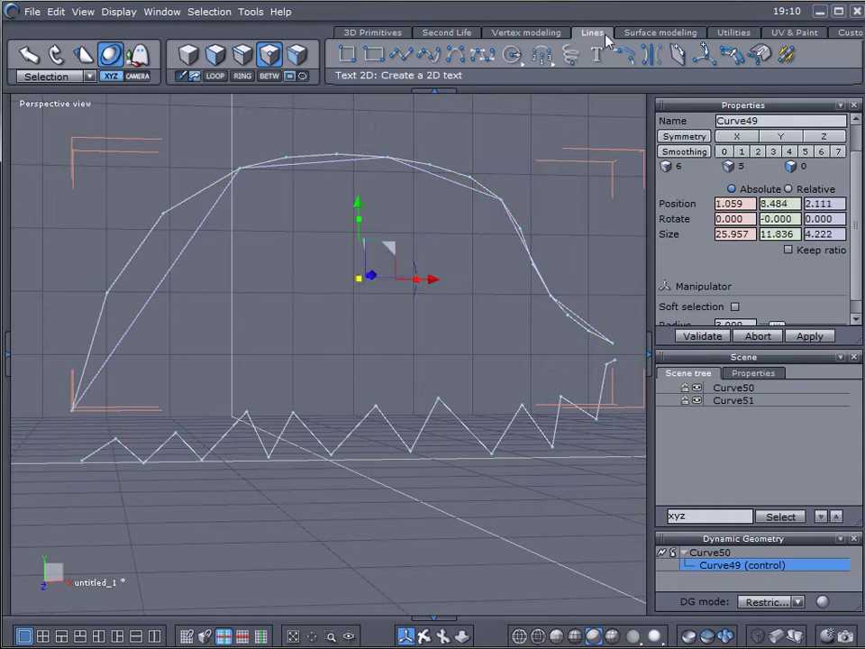
# Create a ruled surface between the arched curve and the zigzag polyline and validate it.
pyautogui.click(649, 34)
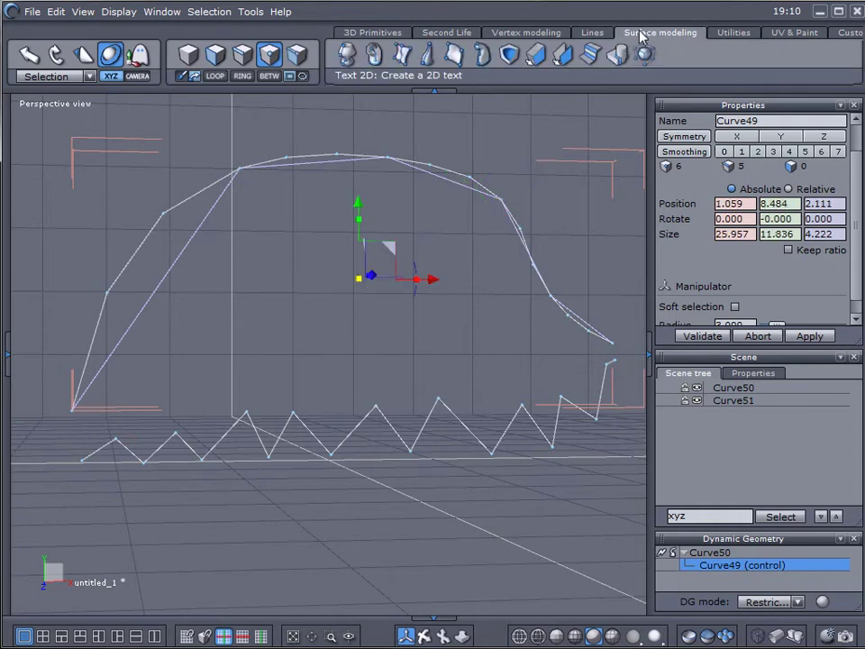
pyautogui.click(406, 59)
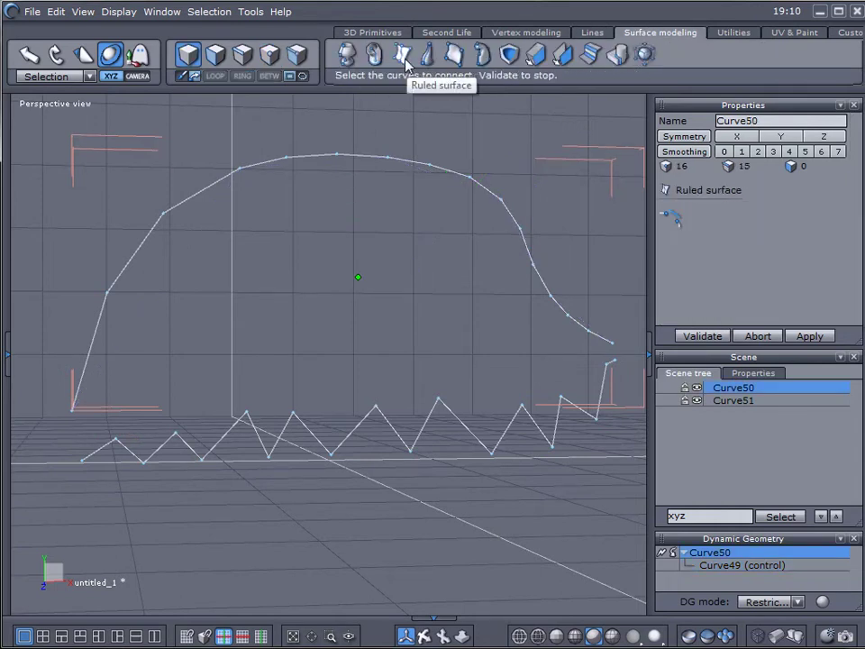
pyautogui.click(411, 164)
pyautogui.click(493, 456)
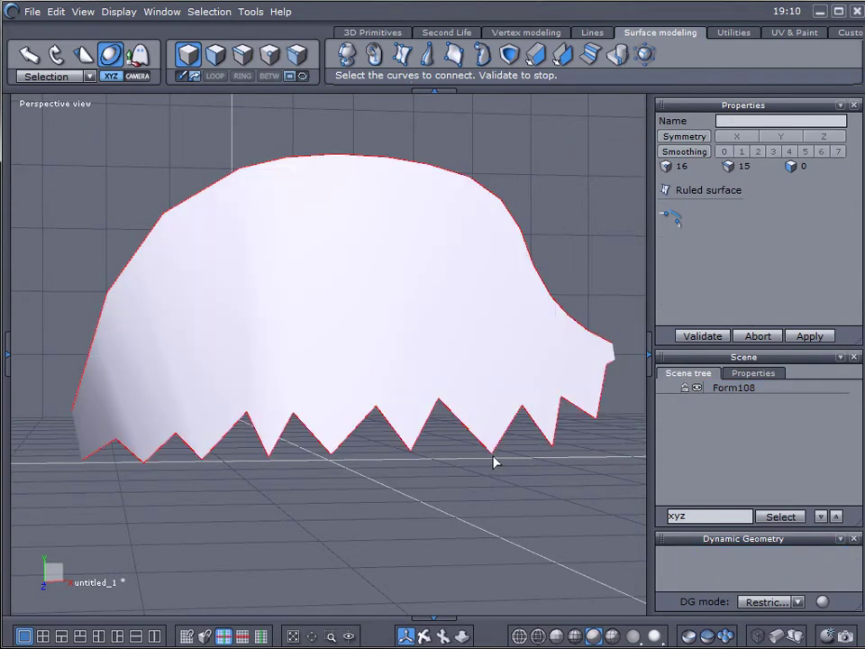
pyautogui.moveTo(505, 470); pyautogui.dragTo(290, 292, button='middle')
pyautogui.moveTo(212, 248); pyautogui.dragTo(433, 214, button='middle')
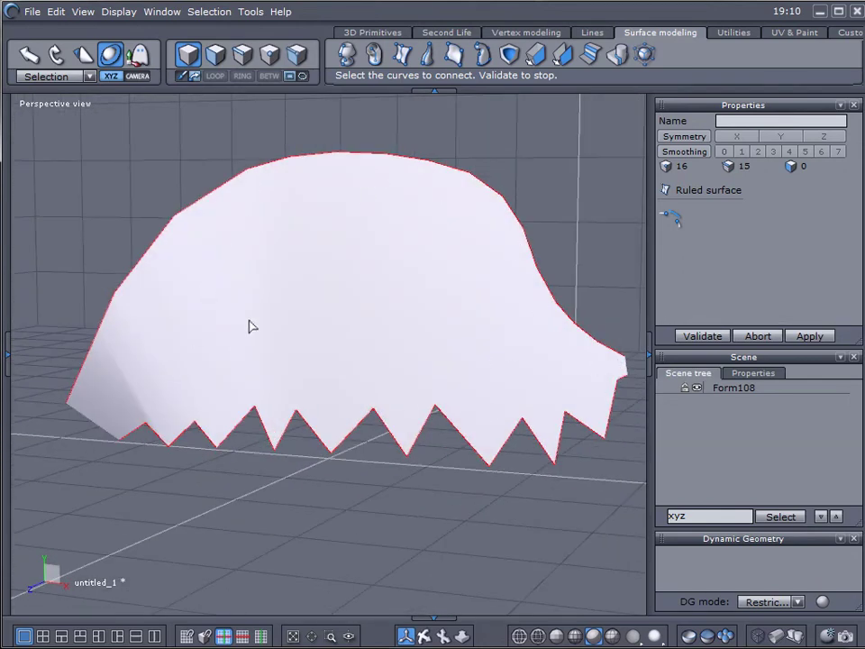
pyautogui.press('Return')
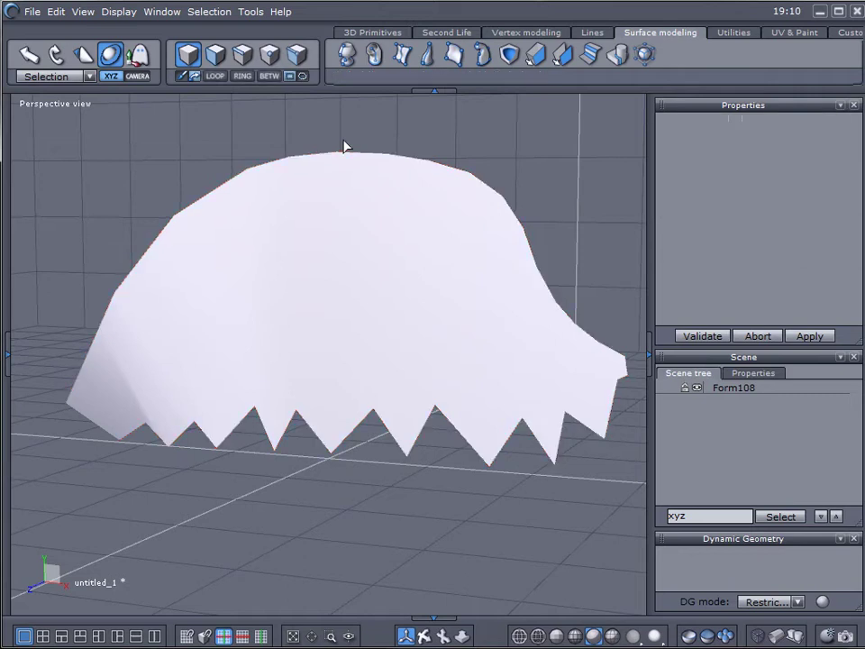
# Select the arched control curve of the ruled surface in edge mode and examine the surface from several angles.
pyautogui.click(350, 243)
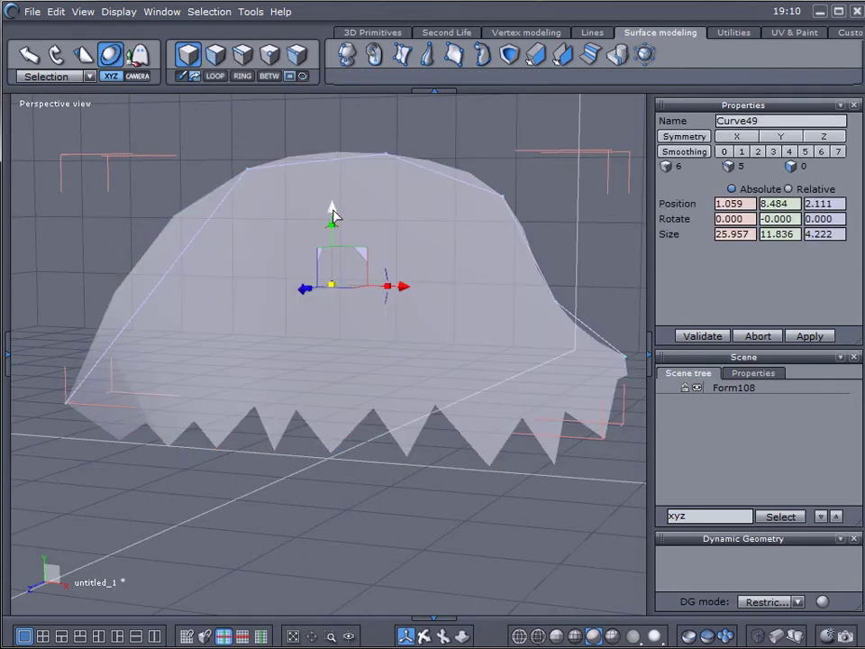
pyautogui.click(240, 56)
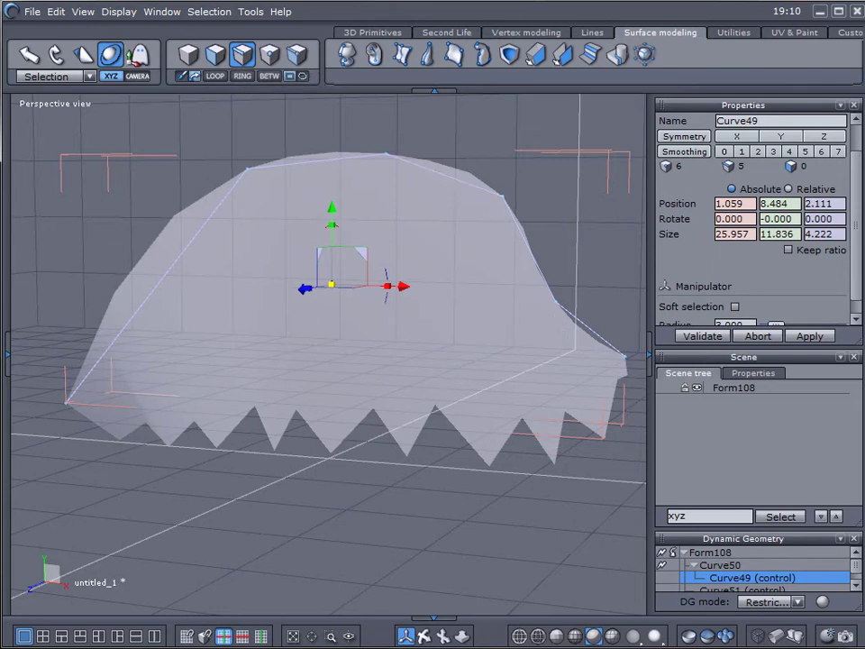
pyautogui.press('space')
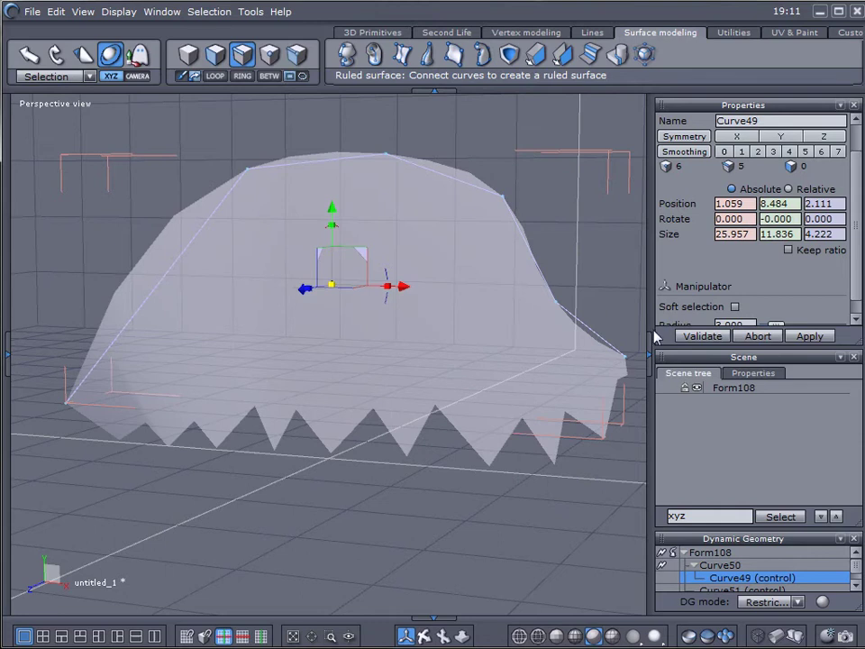
pyautogui.moveTo(525, 462); pyautogui.dragTo(375, 520, button='middle')
pyautogui.moveTo(530, 216); pyautogui.dragTo(487, 277, button='middle')
pyautogui.moveTo(550, 266); pyautogui.dragTo(300, 439, button='middle')
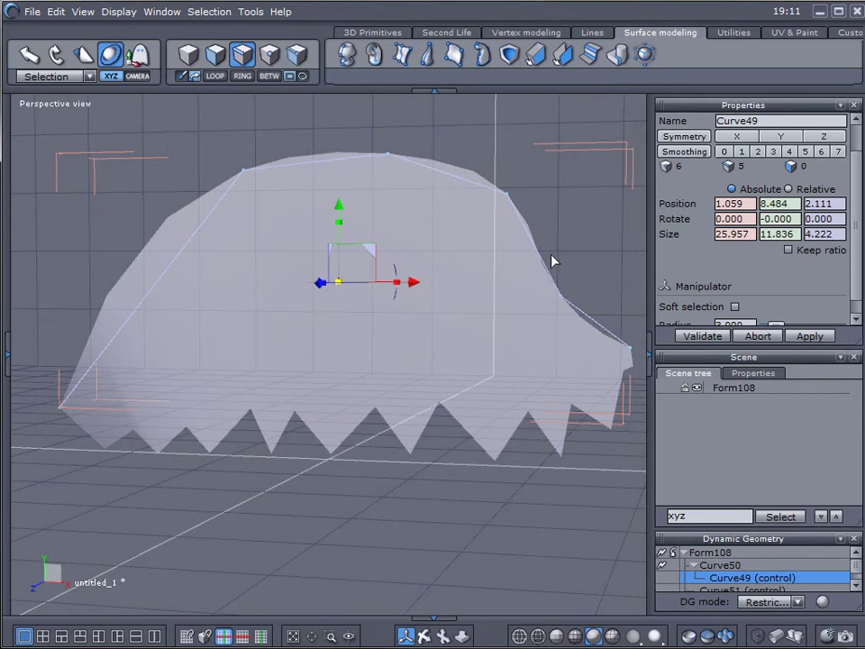
# Start a new empty scene and begin a polyline barrel profile with a straight base line and a small protruding bottom rim.
pyautogui.hotkey('ctrl', 'n')
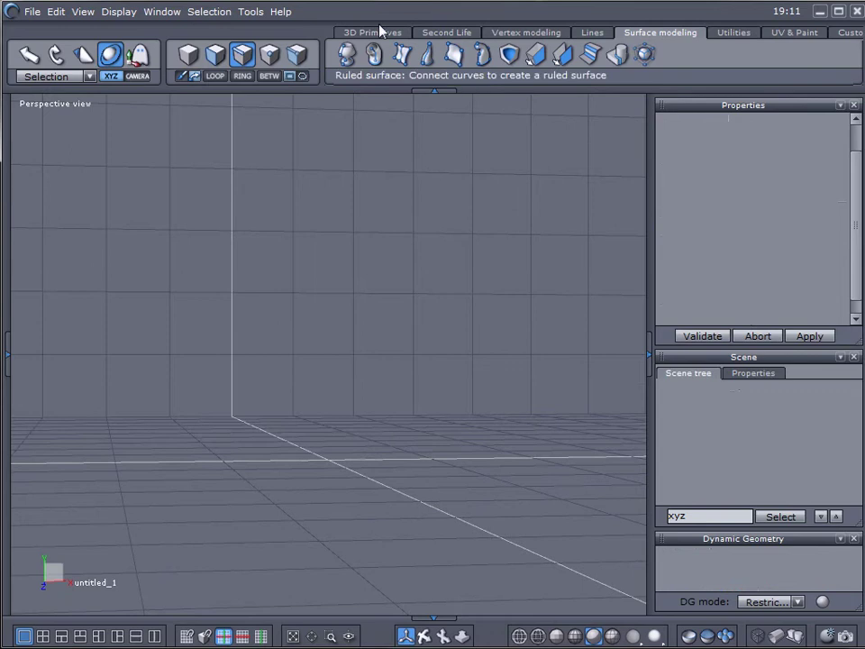
pyautogui.click(593, 33)
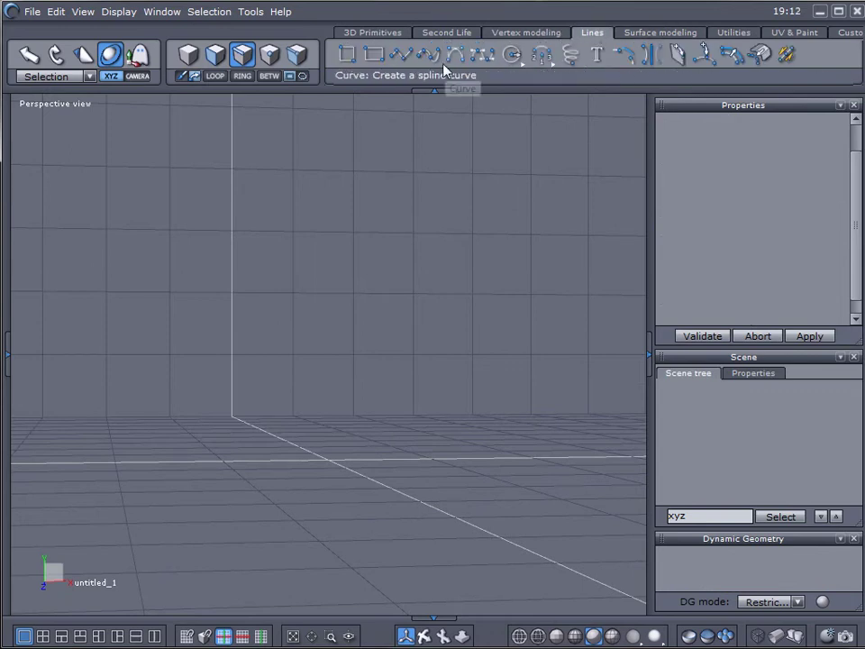
pyautogui.click(403, 73)
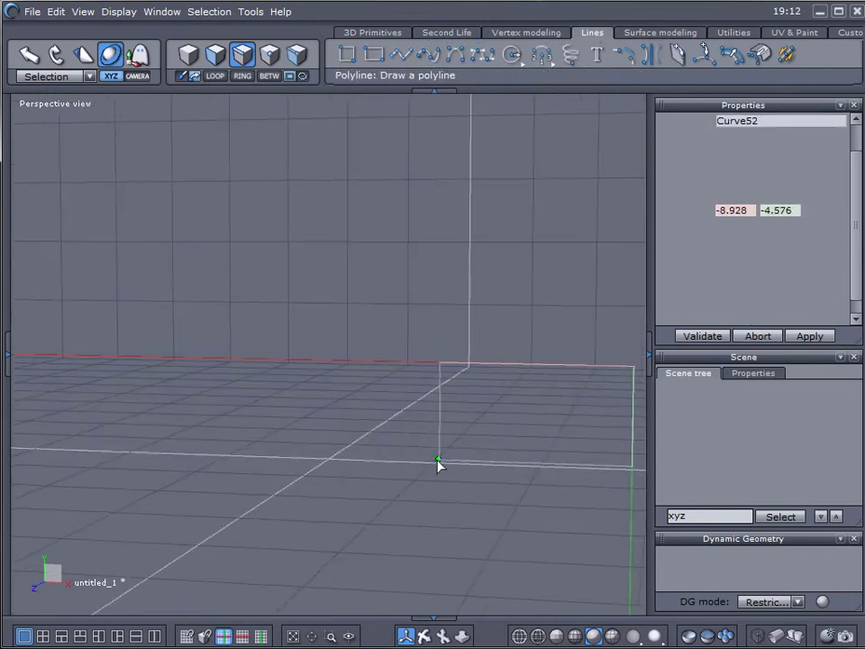
pyautogui.click(448, 456)
pyautogui.click(328, 454)
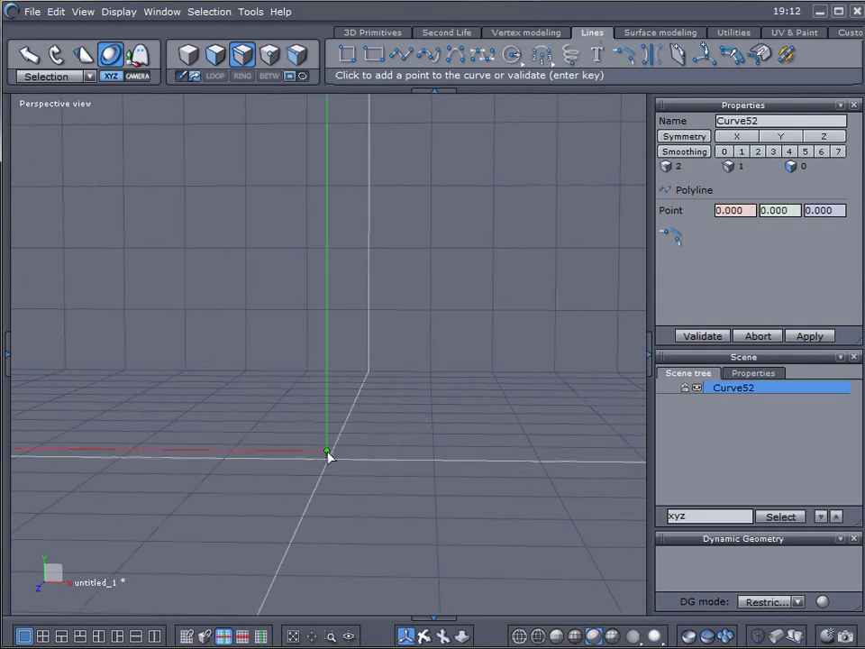
pyautogui.click(457, 459)
pyautogui.click(474, 449)
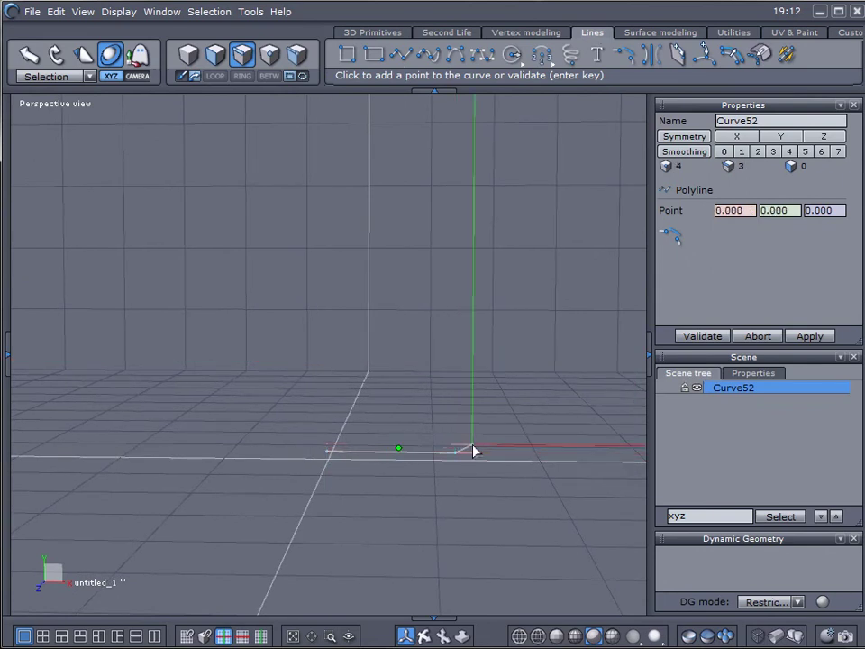
pyautogui.click(474, 440)
pyautogui.click(460, 427)
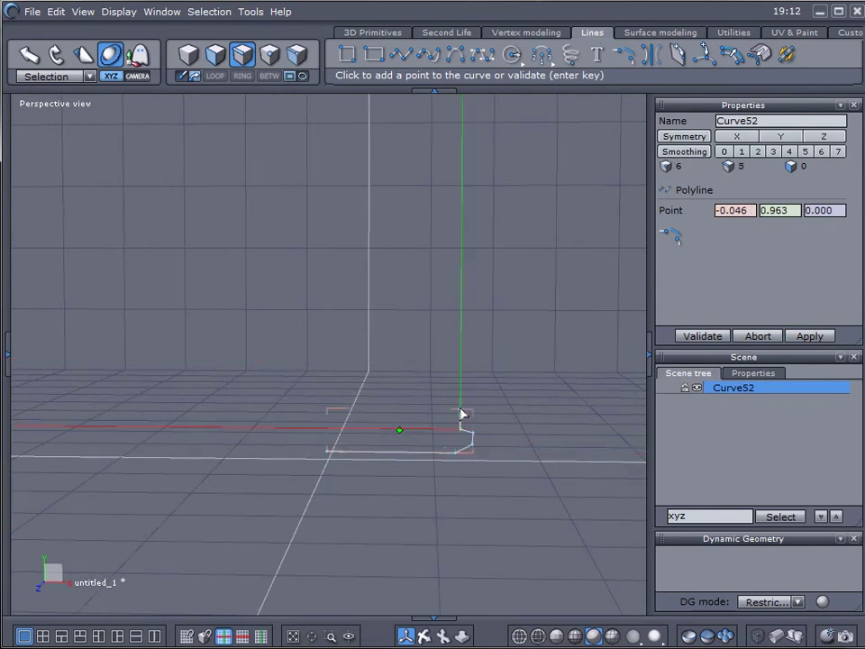
# Continue the profile upward with a protruding middle rib, a top rim and an inward top line, finishing the polyline at about 11.9 high.
pyautogui.click(460, 346)
pyautogui.click(469, 337)
pyautogui.click(473, 329)
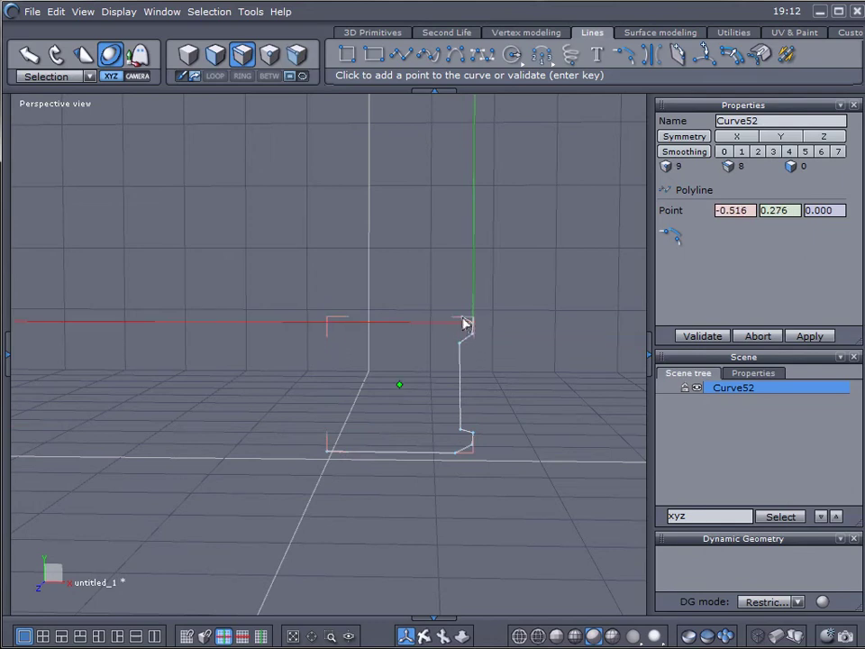
pyautogui.click(461, 317)
pyautogui.click(462, 237)
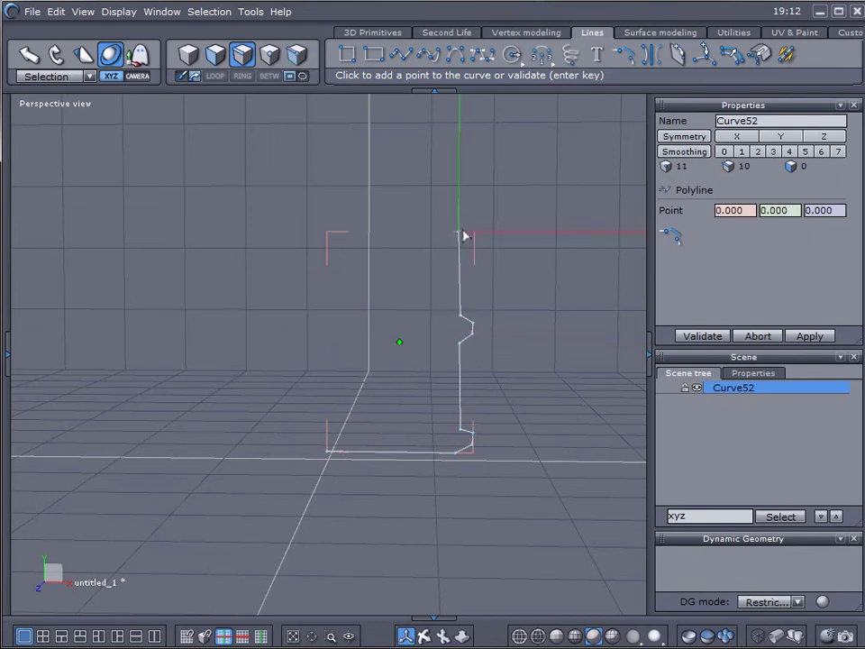
pyautogui.click(469, 226)
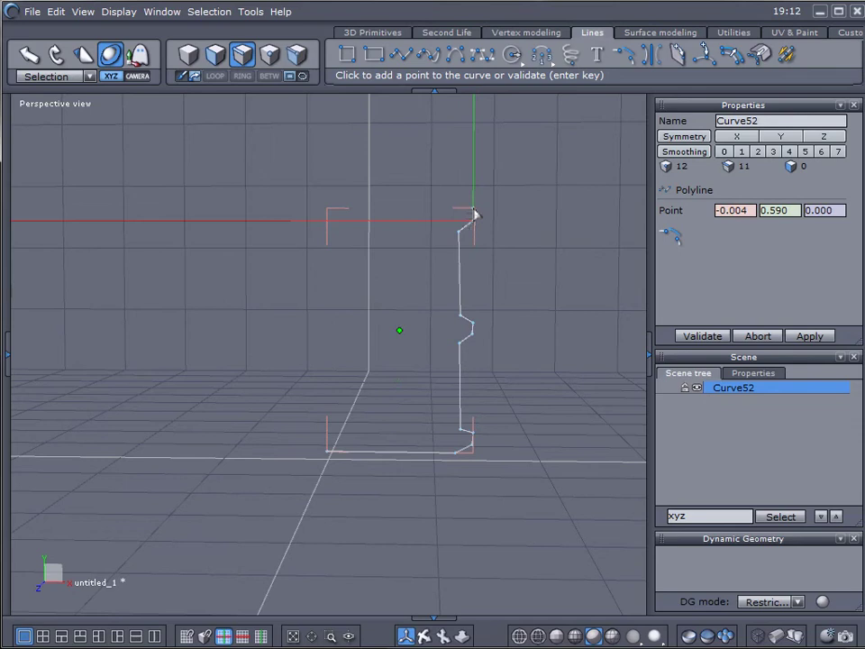
pyautogui.click(474, 214)
pyautogui.click(457, 205)
pyautogui.click(453, 203)
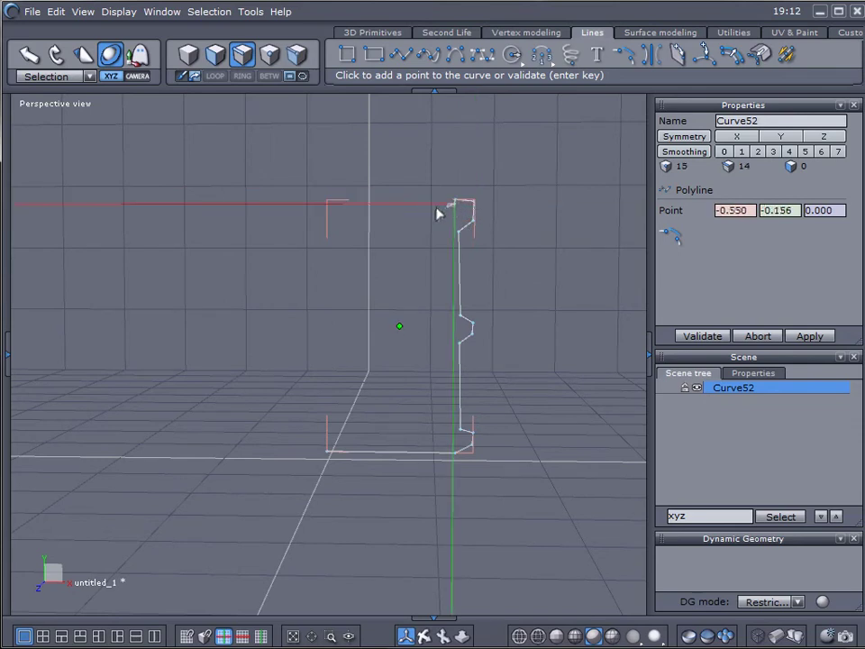
pyautogui.click(354, 204)
pyautogui.press('Return')
# Draw a 12-point circle about 7.8 in diameter beside the barrel profile's open side.
pyautogui.moveTo(558, 310); pyautogui.dragTo(572, 374, button='middle')
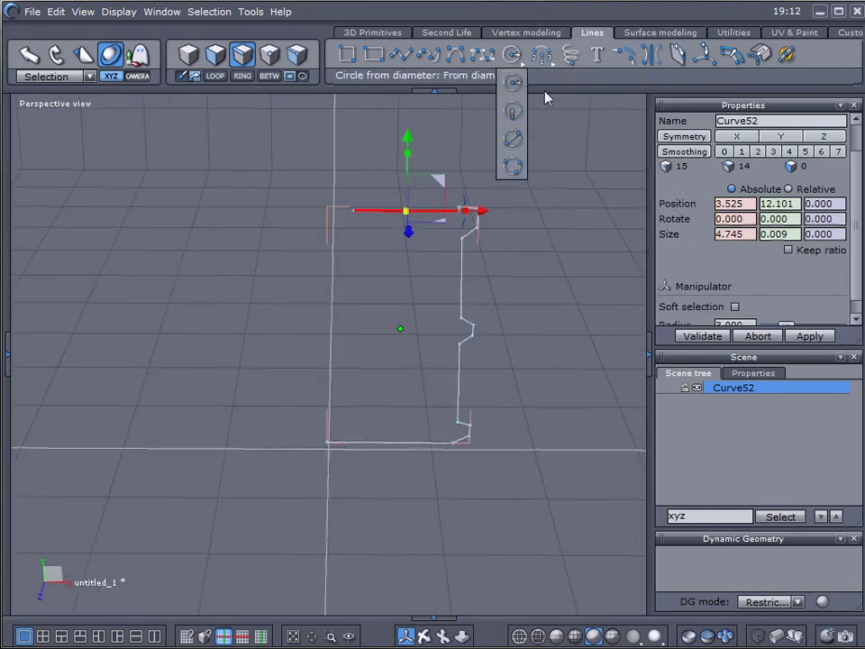
pyautogui.moveTo(207, 325); pyautogui.dragTo(302, 342)
pyautogui.press('Return')
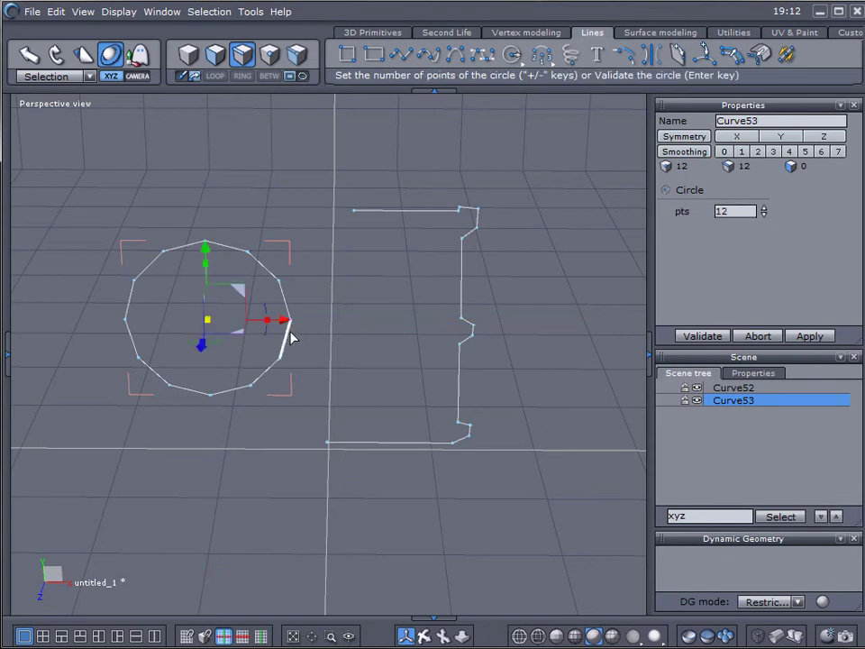
# Rotate the circle -90 degrees about X so it lies flat, and lower it to about Y 1.3.
pyautogui.moveTo(303, 339); pyautogui.dragTo(40, 359, button='middle')
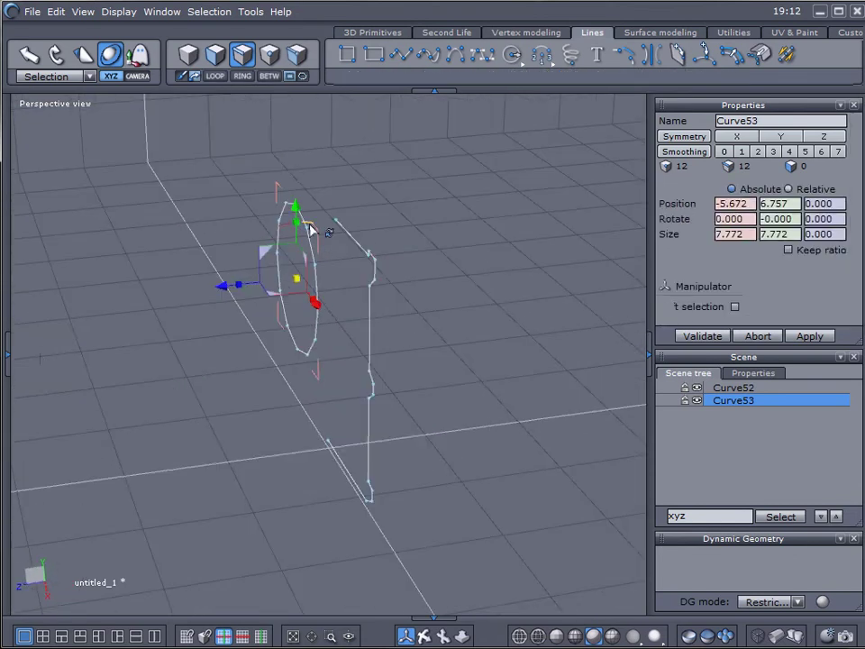
pyautogui.moveTo(311, 230); pyautogui.dragTo(375, 301)
pyautogui.moveTo(233, 402); pyautogui.dragTo(464, 382, button='middle')
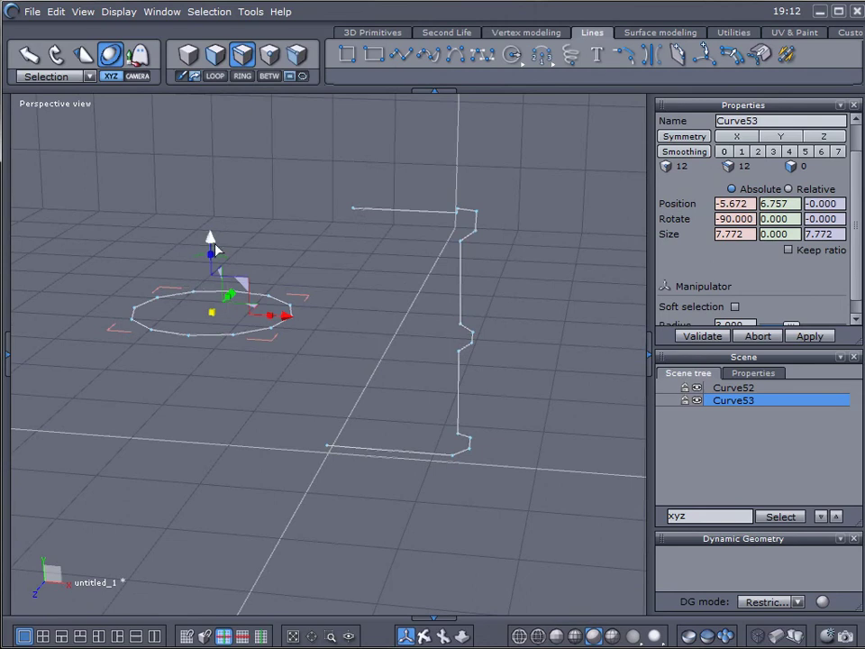
pyautogui.moveTo(216, 249); pyautogui.dragTo(241, 448)
# Move the circle over to about X -0.7 around the profile's base and enlarge it to about 12.1 in diameter.
pyautogui.moveTo(242, 447); pyautogui.dragTo(313, 519, button='middle')
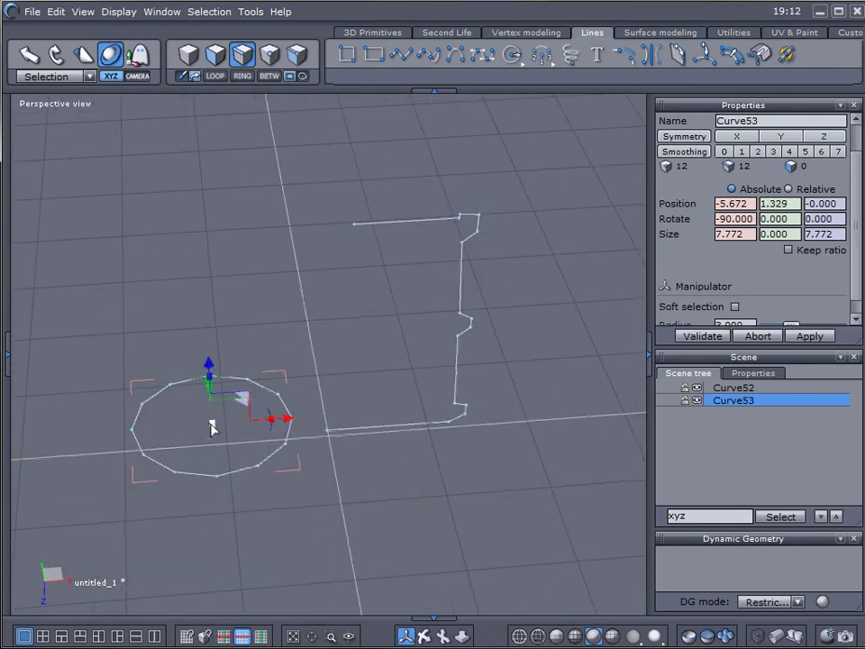
pyautogui.moveTo(212, 429); pyautogui.dragTo(418, 417)
pyautogui.moveTo(344, 411); pyautogui.dragTo(388, 413)
pyautogui.moveTo(487, 485); pyautogui.dragTo(478, 459, button='middle')
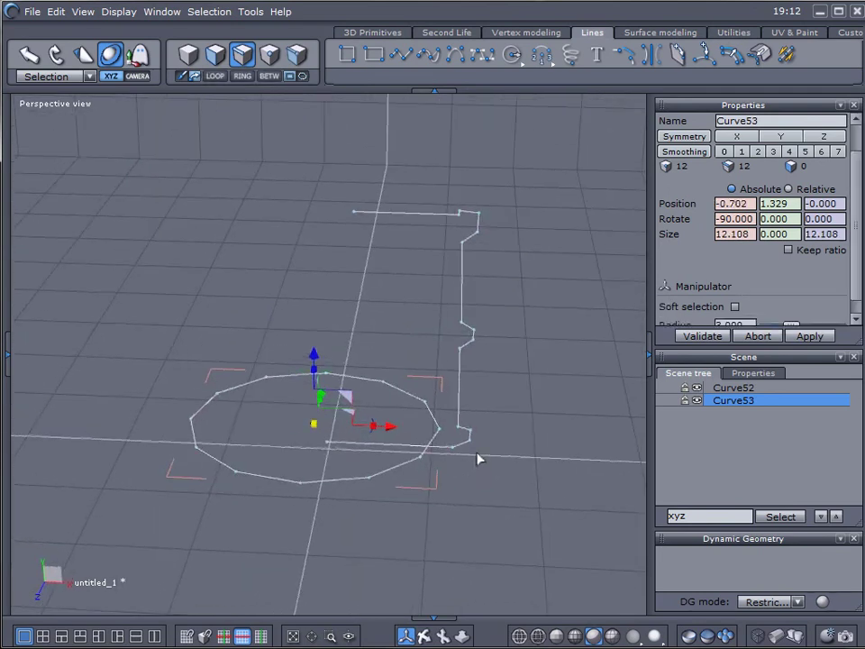
# Sweep the barrel profile around the circle with Sweep/Extrude, validate the form and collapse its dynamic geometry.
pyautogui.click(665, 32)
pyautogui.click(348, 56)
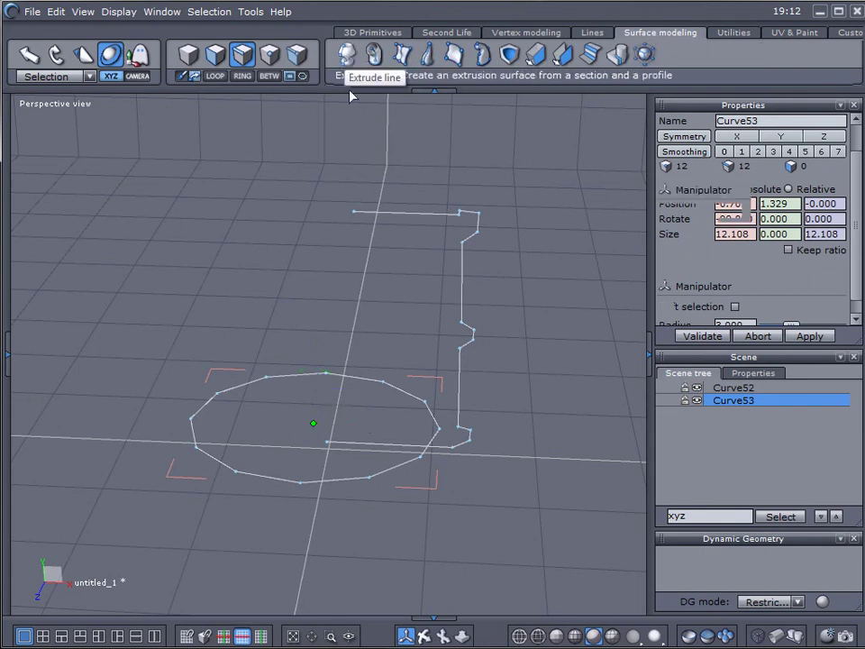
pyautogui.click(465, 252)
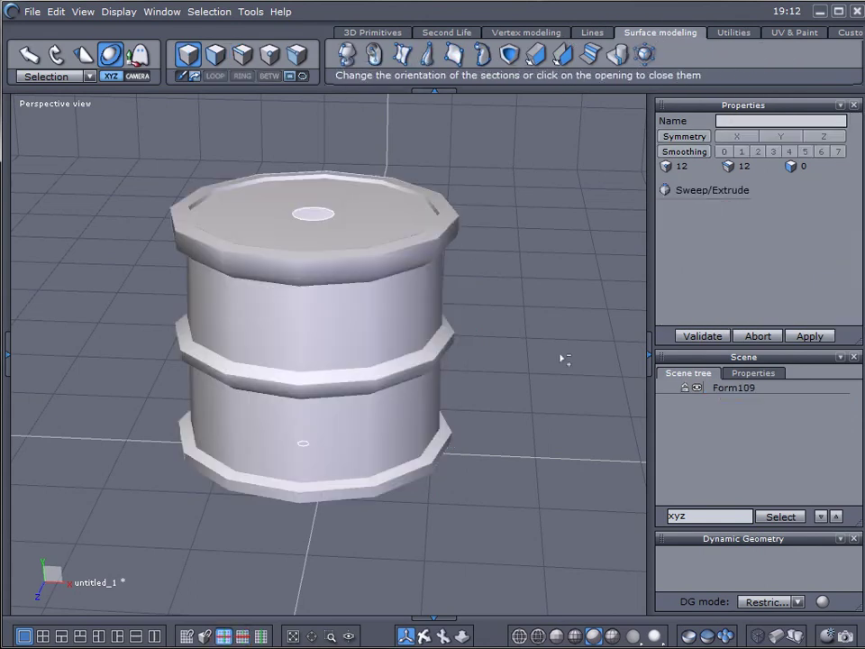
pyautogui.moveTo(563, 360); pyautogui.dragTo(267, 431, button='right')
pyautogui.click(379, 313)
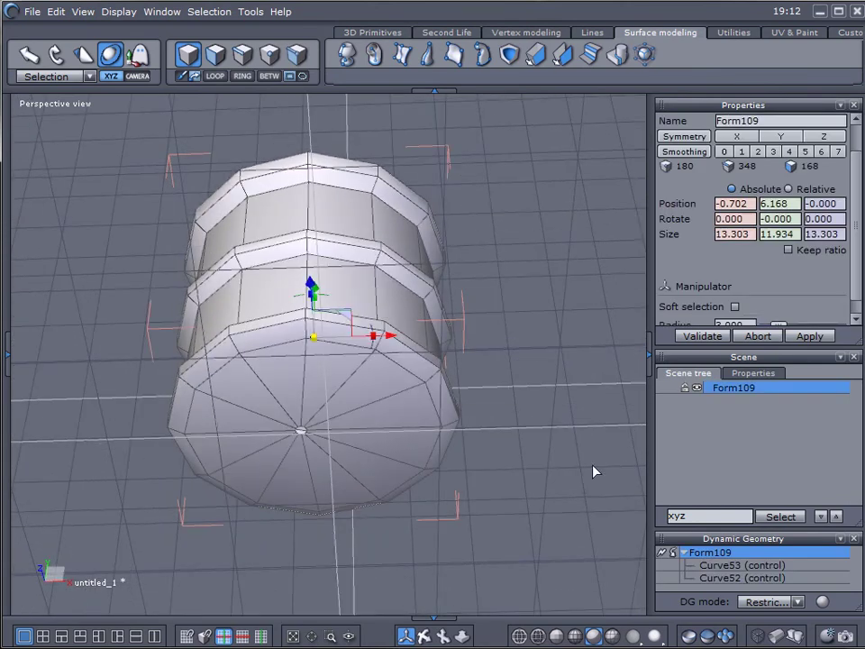
pyautogui.click(662, 551)
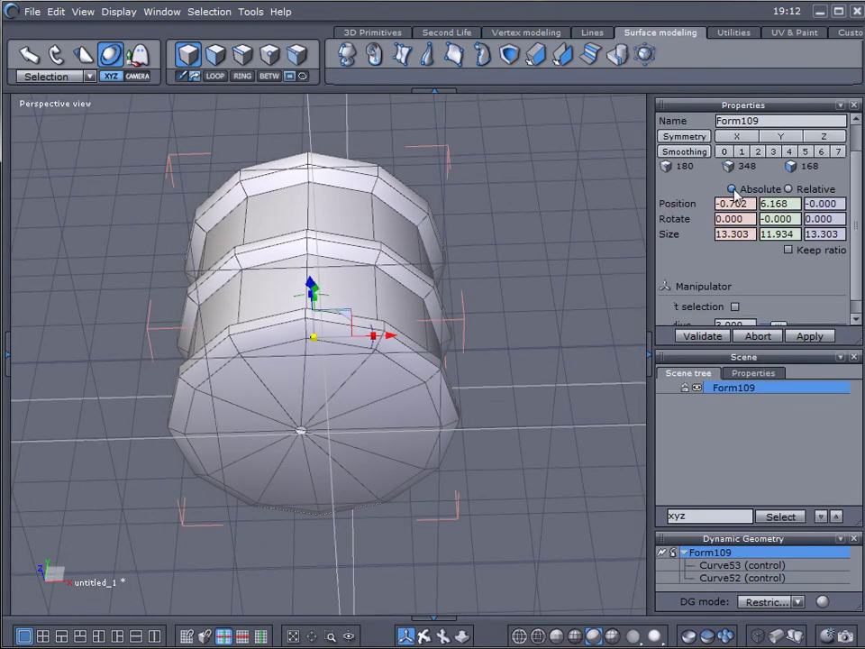
# Close the small center holes on the barrel's underside and lid with the Close tool.
pyautogui.click(520, 36)
pyautogui.click(528, 54)
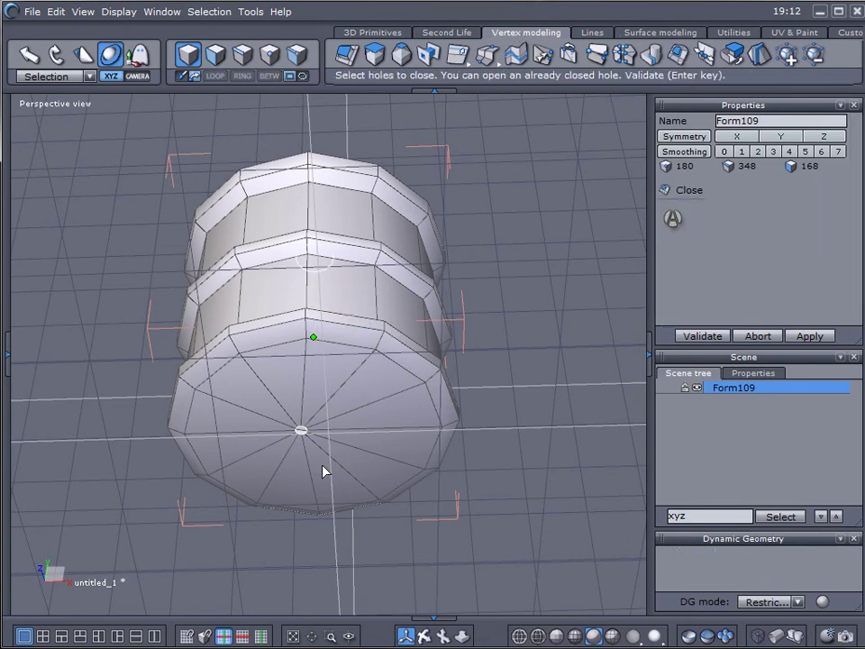
pyautogui.moveTo(539, 388); pyautogui.dragTo(524, 554, button='middle')
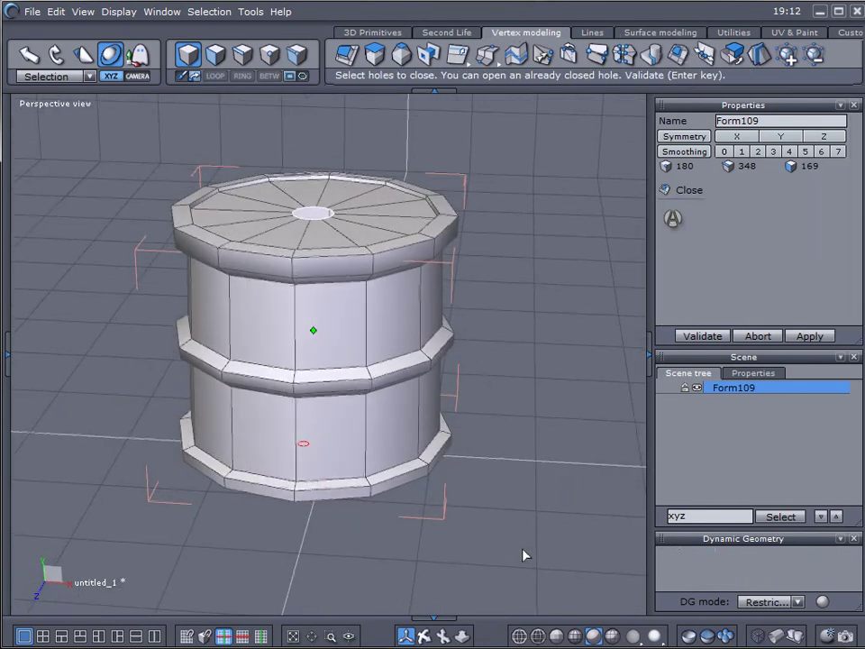
pyautogui.click(309, 213)
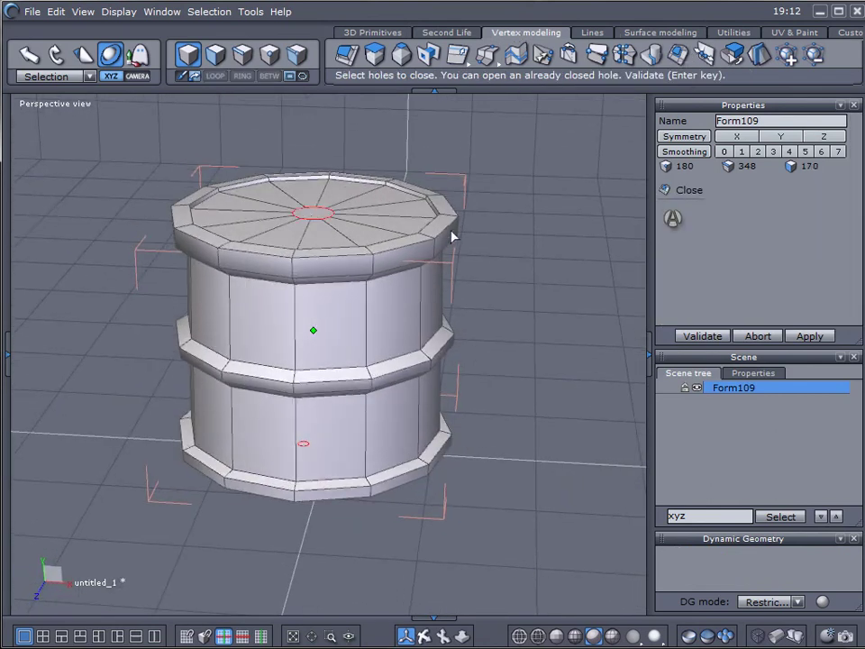
pyautogui.press('Return')
# Smooth the barrel by one level and collapse its dynamic geometry to keep the subdivided mesh.
pyautogui.moveTo(388, 397); pyautogui.dragTo(279, 431, button='middle')
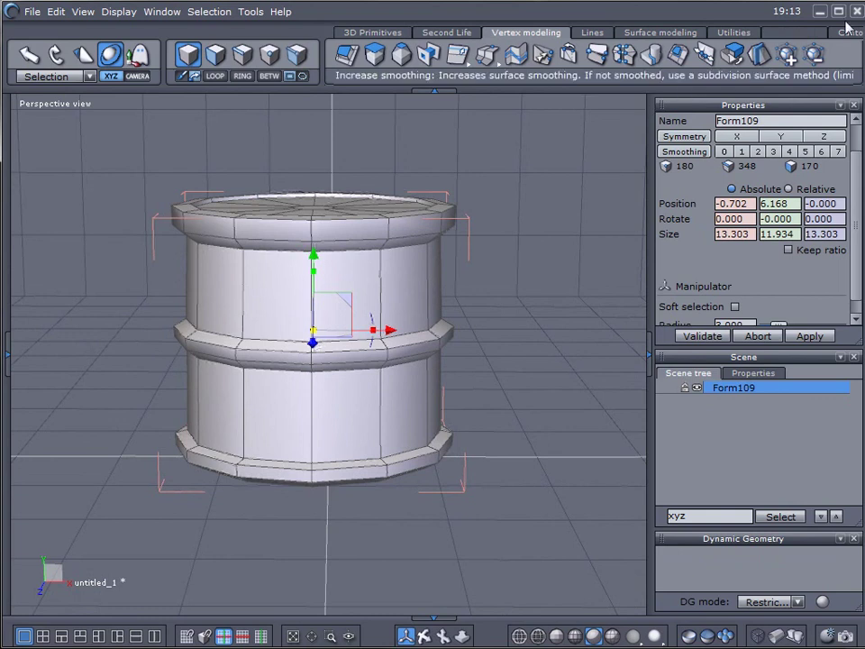
pyautogui.click(596, 54)
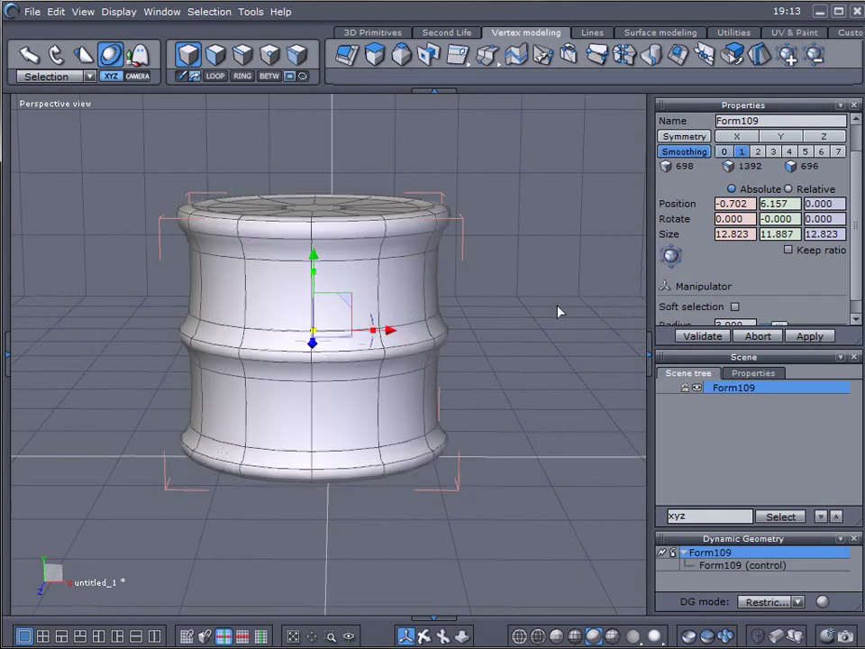
pyautogui.click(667, 553)
pyautogui.moveTo(613, 456); pyautogui.dragTo(340, 389, button='middle')
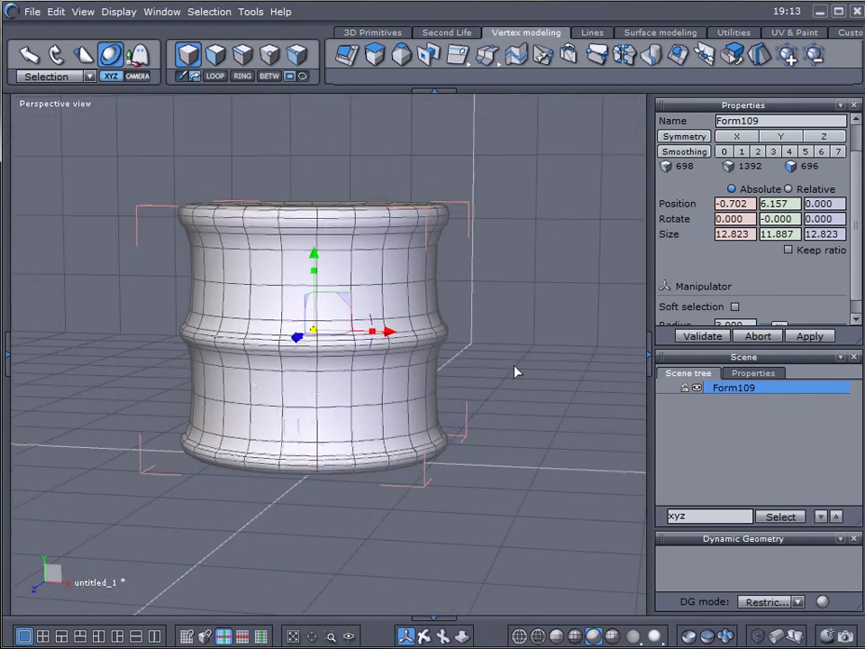